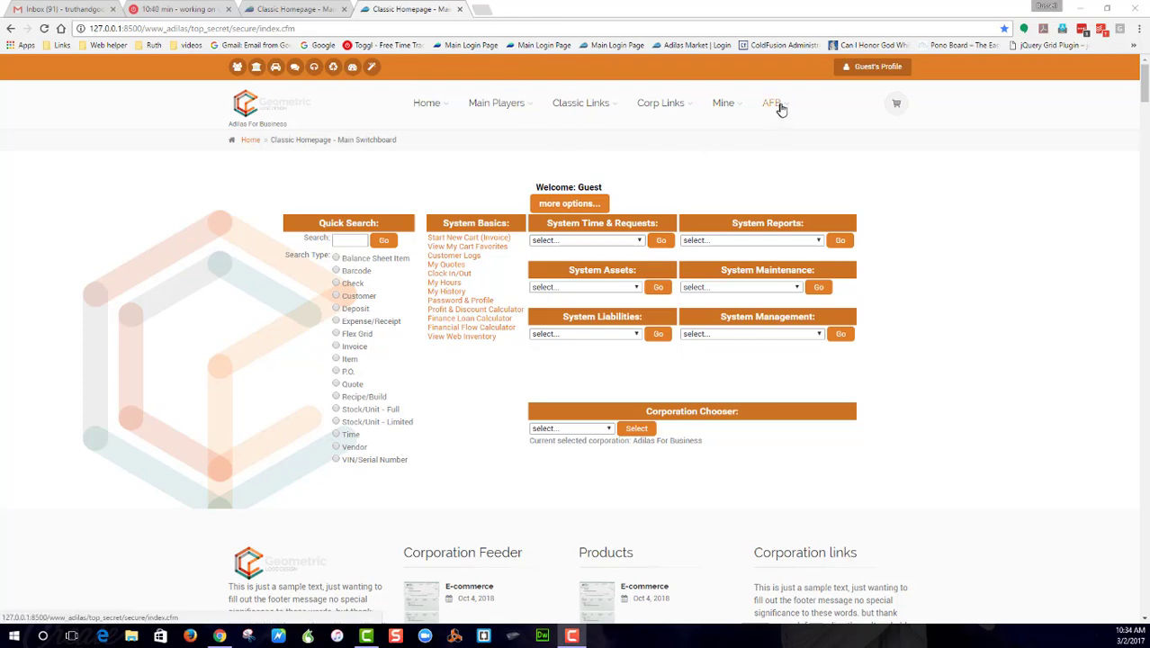
Step: Open the Snow Owl theme settings page and go to the Payee Look & Feel section
mouse_move(782, 108)
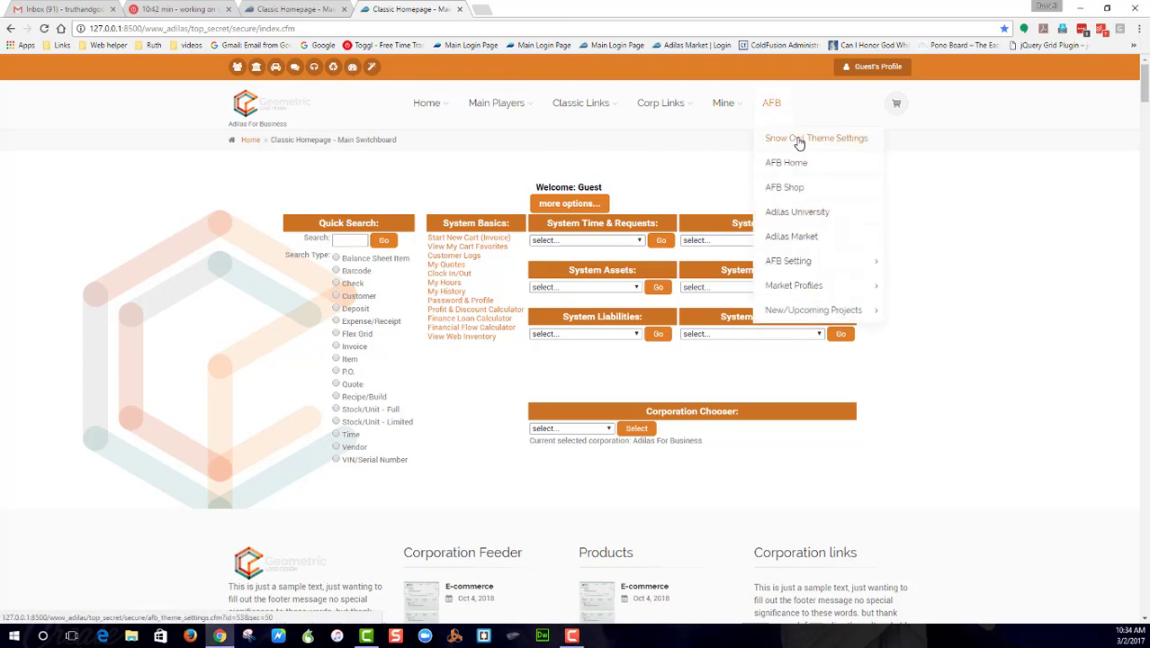
click(799, 140)
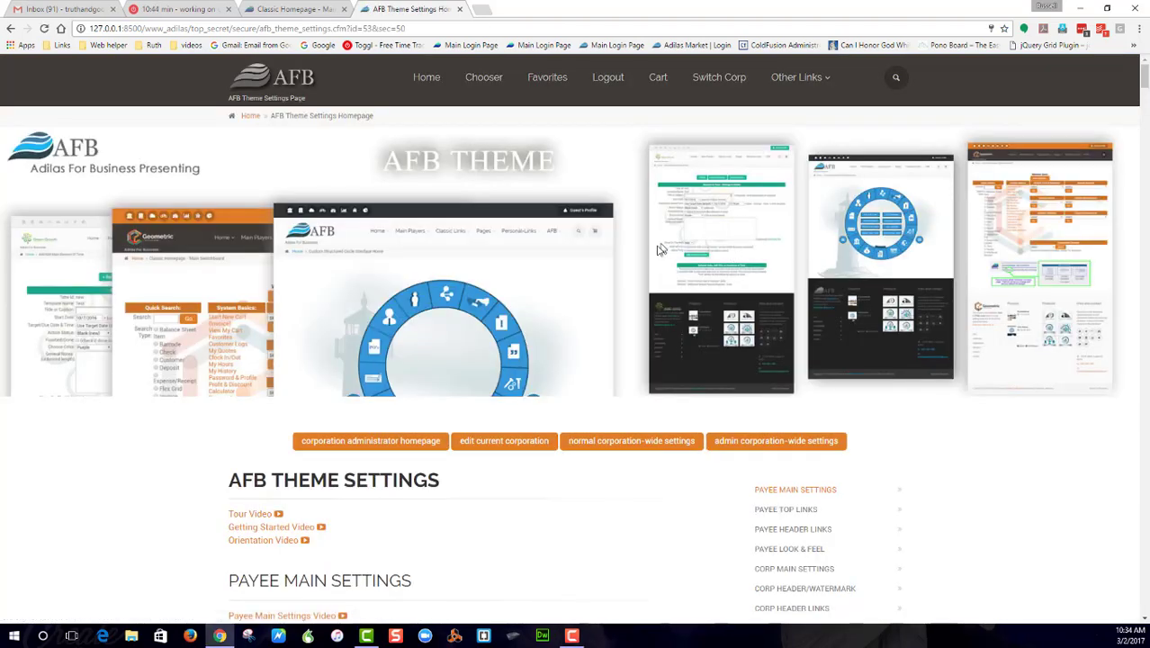
scroll(501, 329, down, 3)
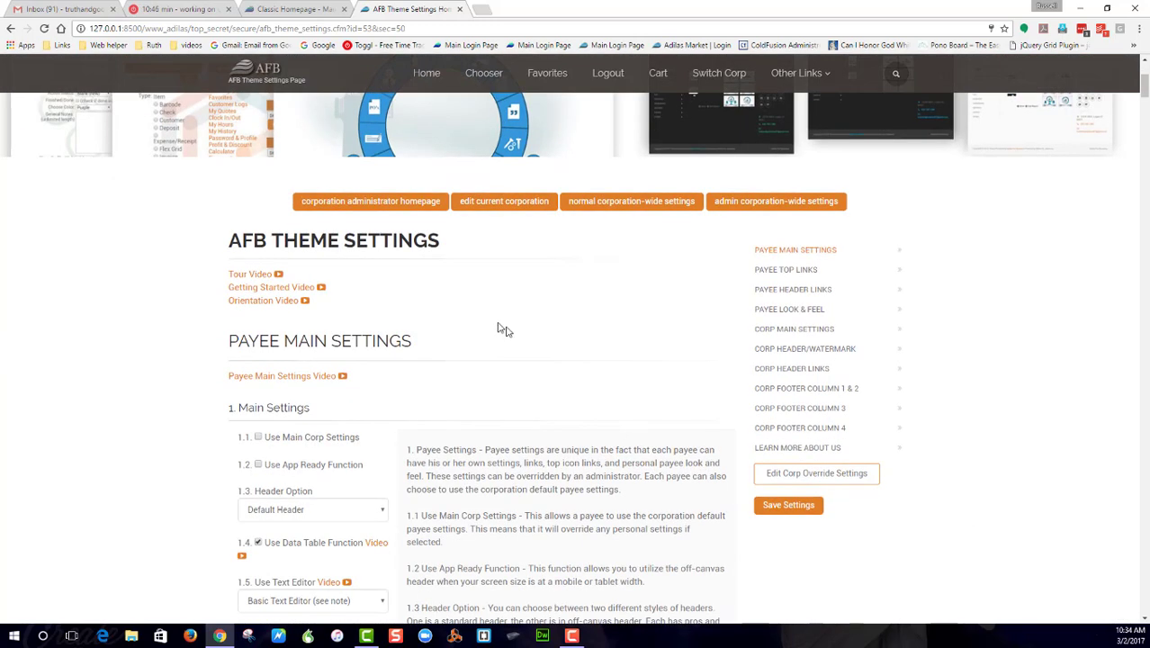
click(789, 314)
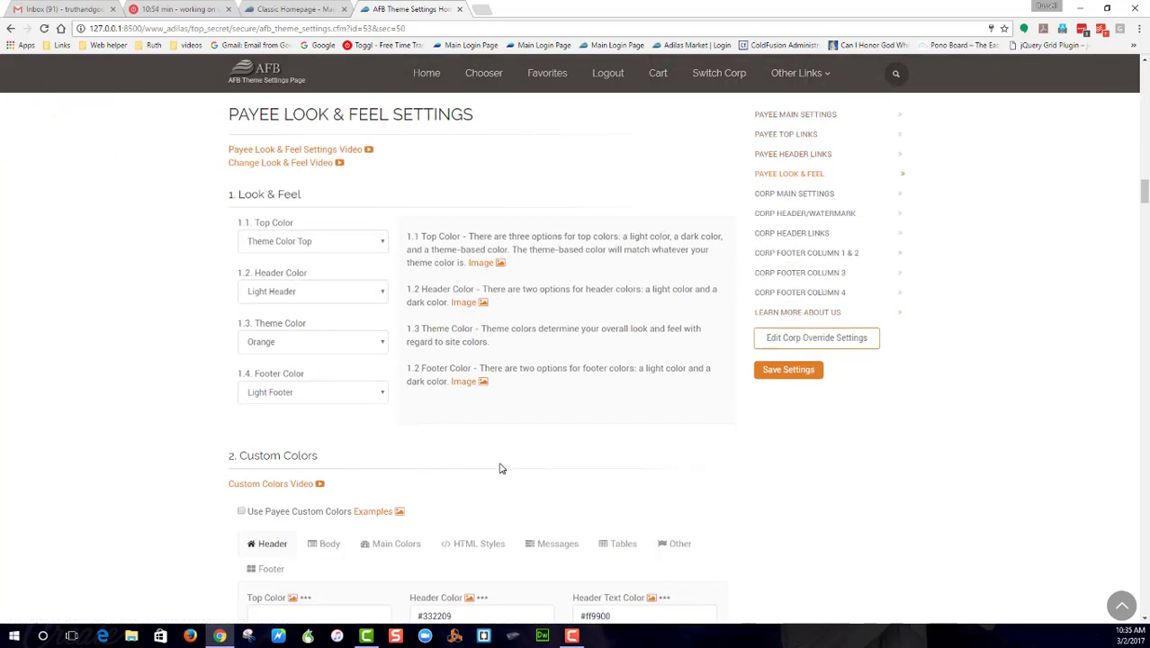
Step: Review the payee look and feel options, the custom header color fields and the explanatory note on custom colors
scroll(500, 467, down, 4)
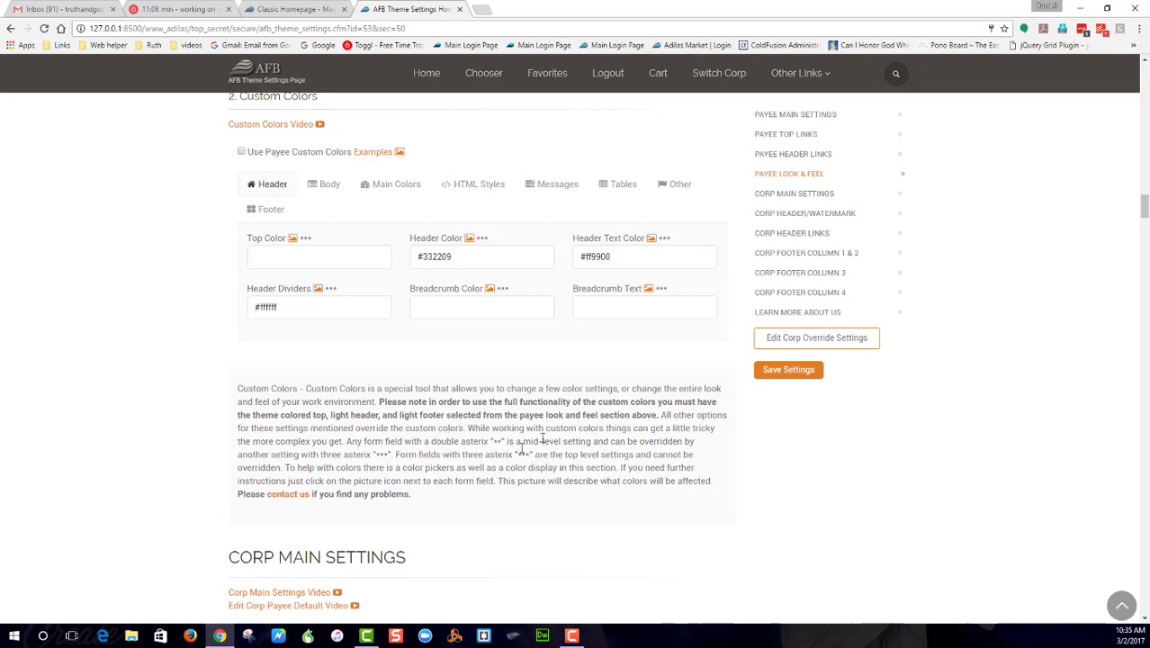
scroll(634, 497, up, 3)
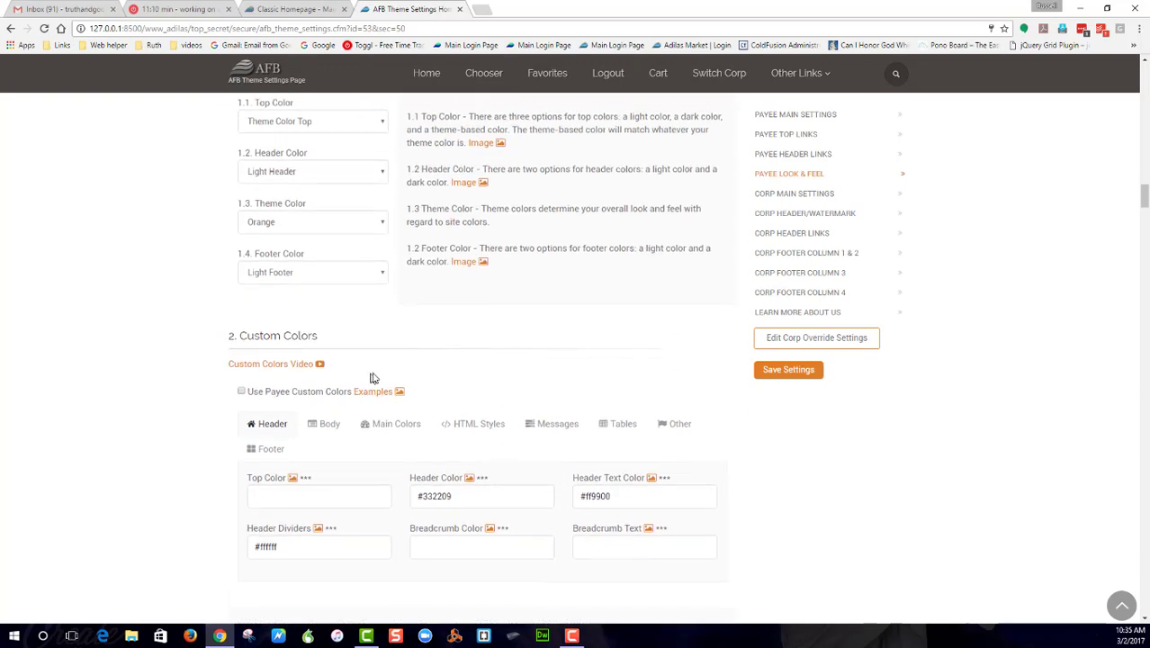
scroll(367, 360, up, 2)
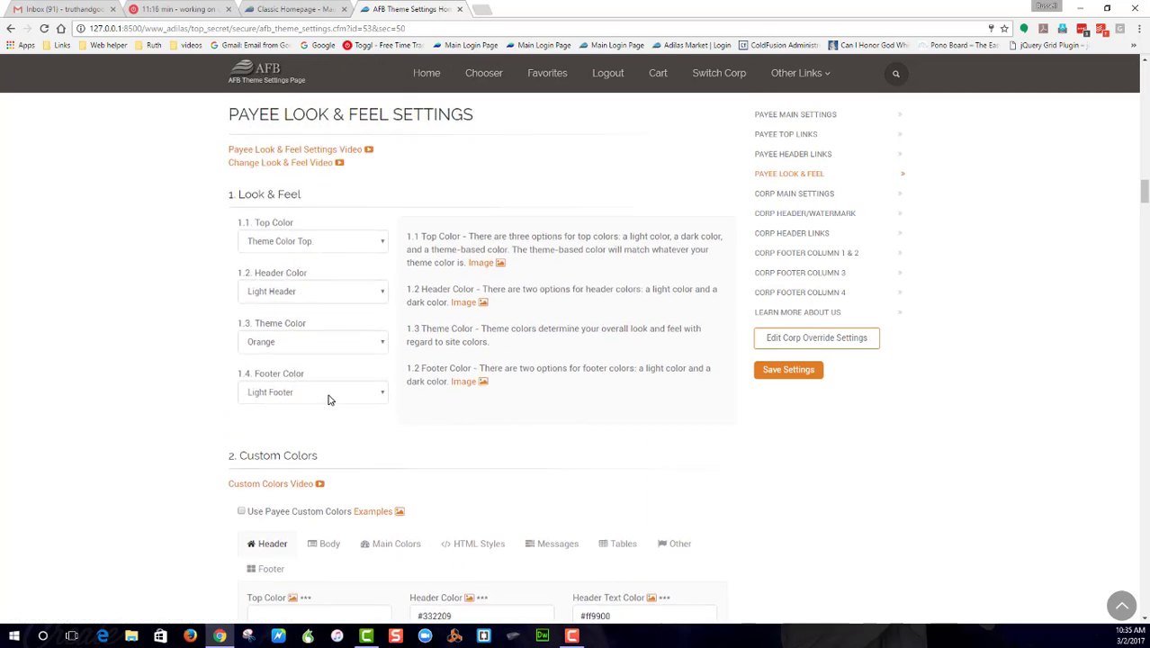
scroll(329, 400, down, 1)
scroll(327, 400, down, 1)
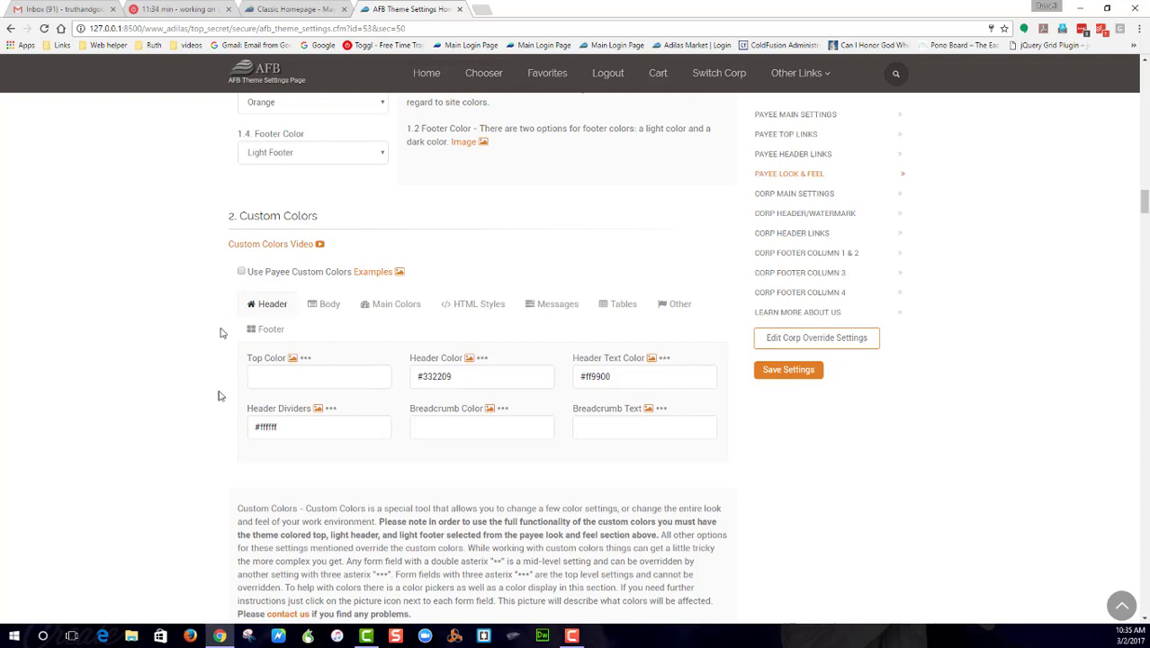
scroll(222, 396, down, 2)
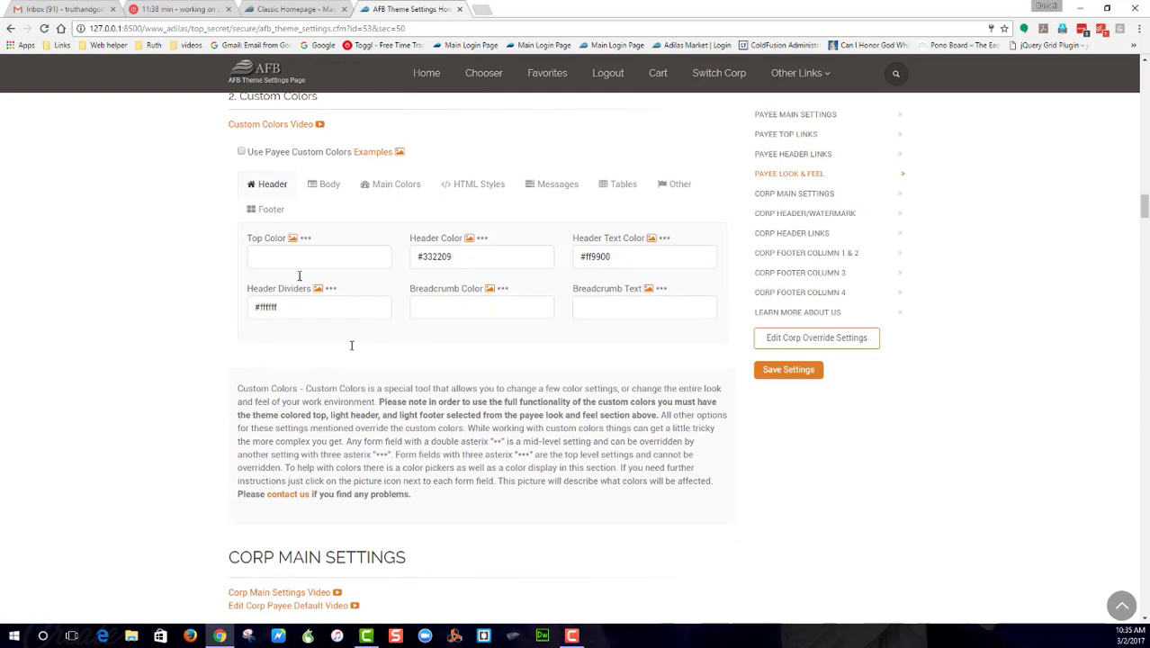
scroll(419, 510, down, 1)
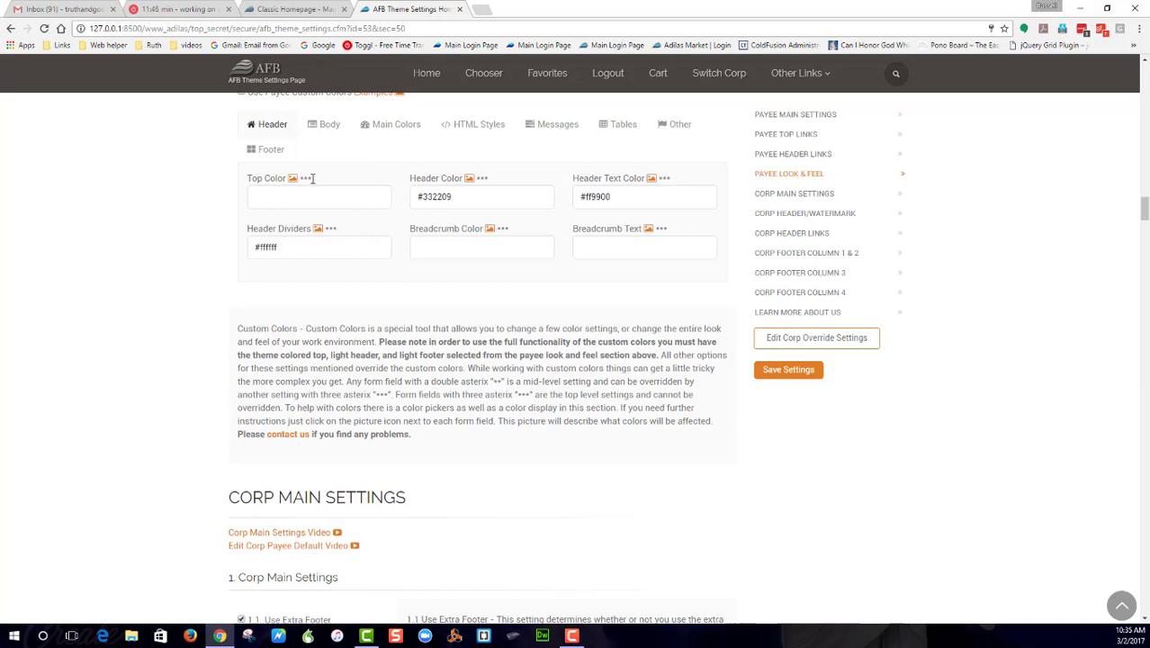
click(417, 256)
scroll(384, 371, up, 1)
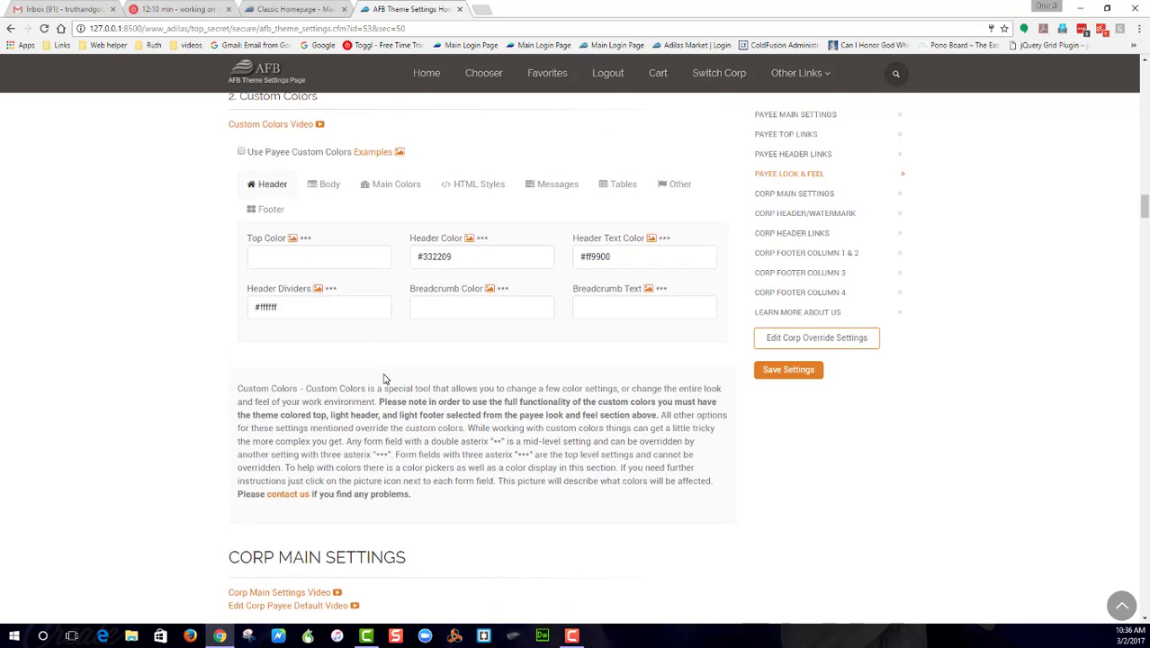
Step: Enable the payee custom colors, look over the live demo page preview, and leave the option switched on after toggling it
click(242, 153)
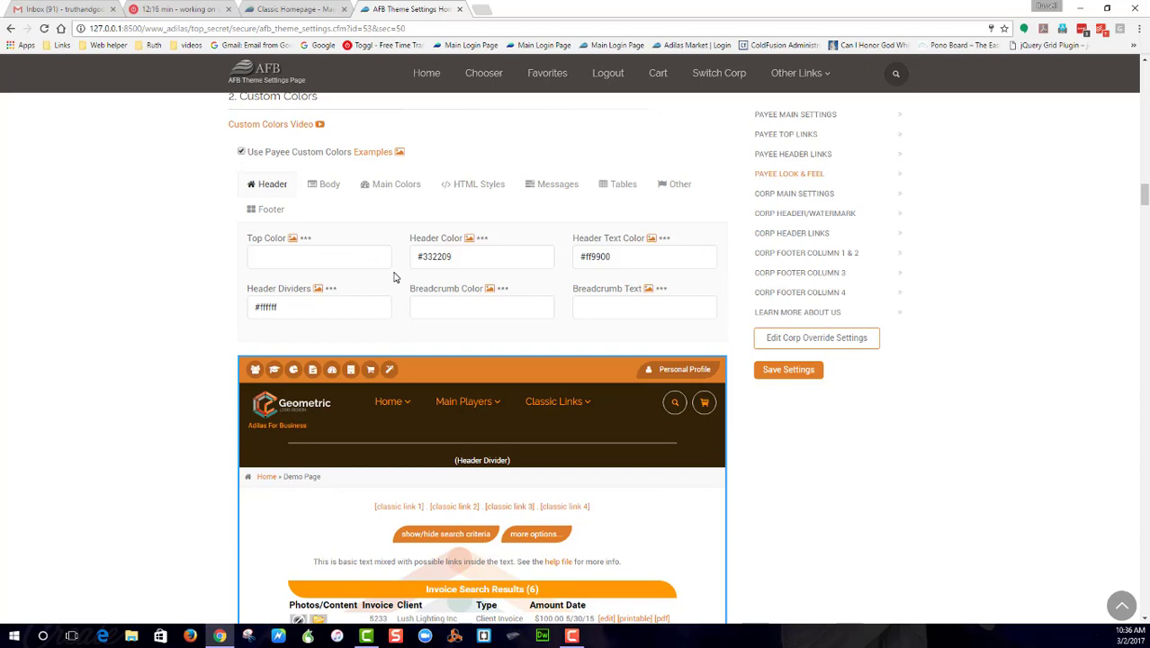
scroll(396, 286, down, 4)
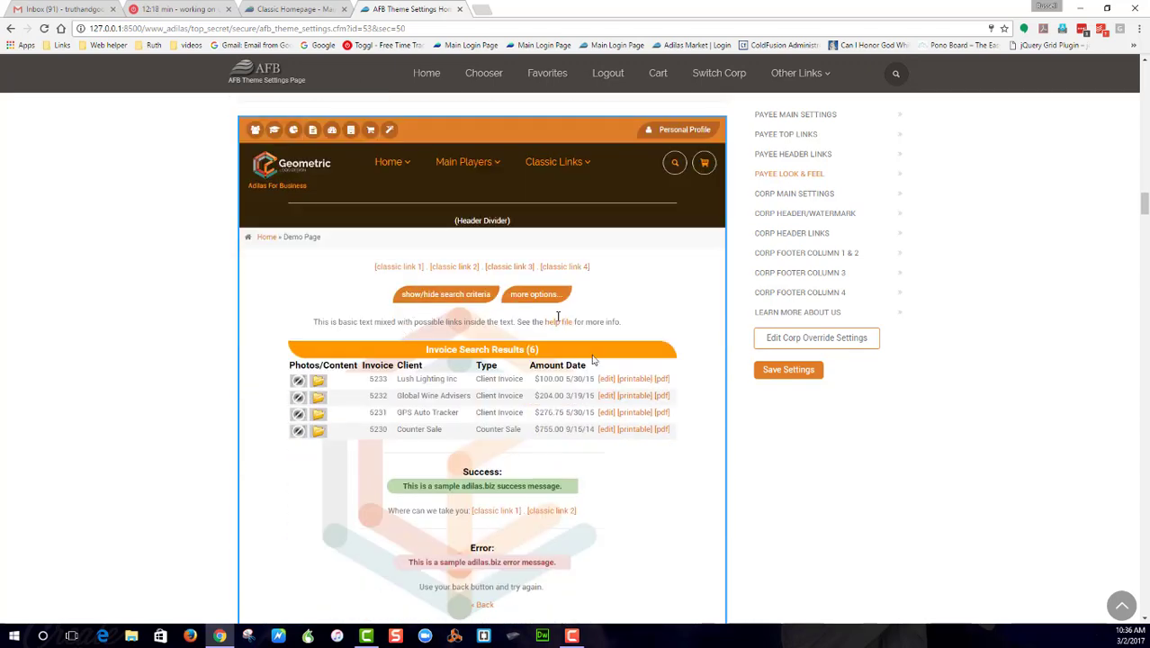
scroll(528, 435, up, 5)
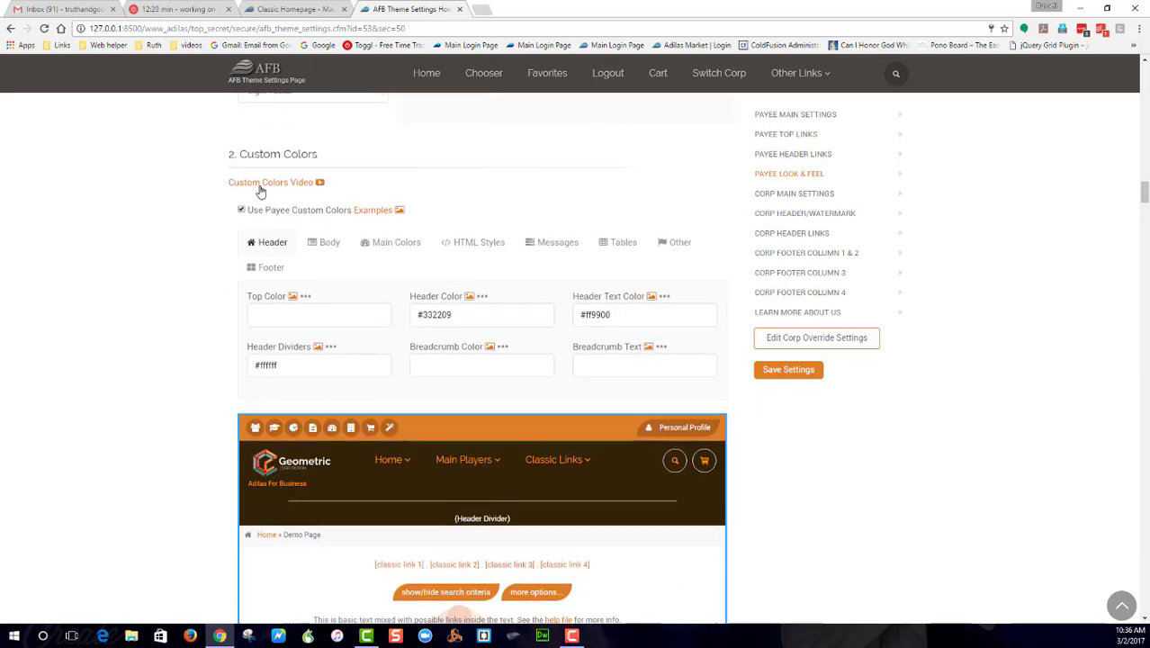
click(241, 212)
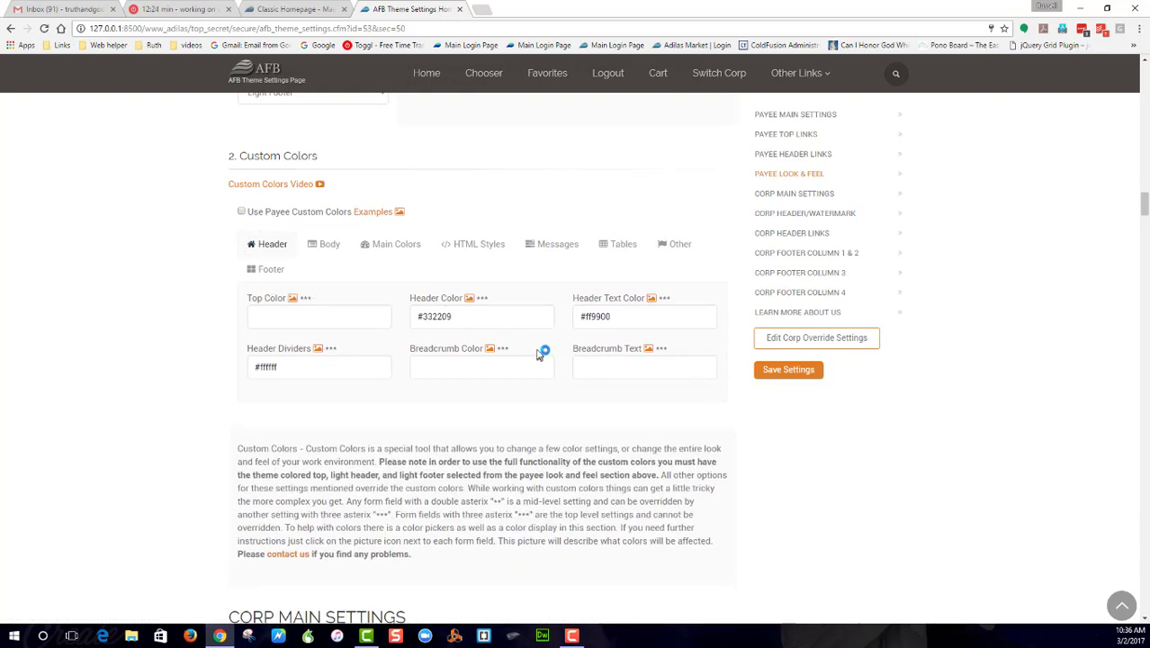
click(242, 214)
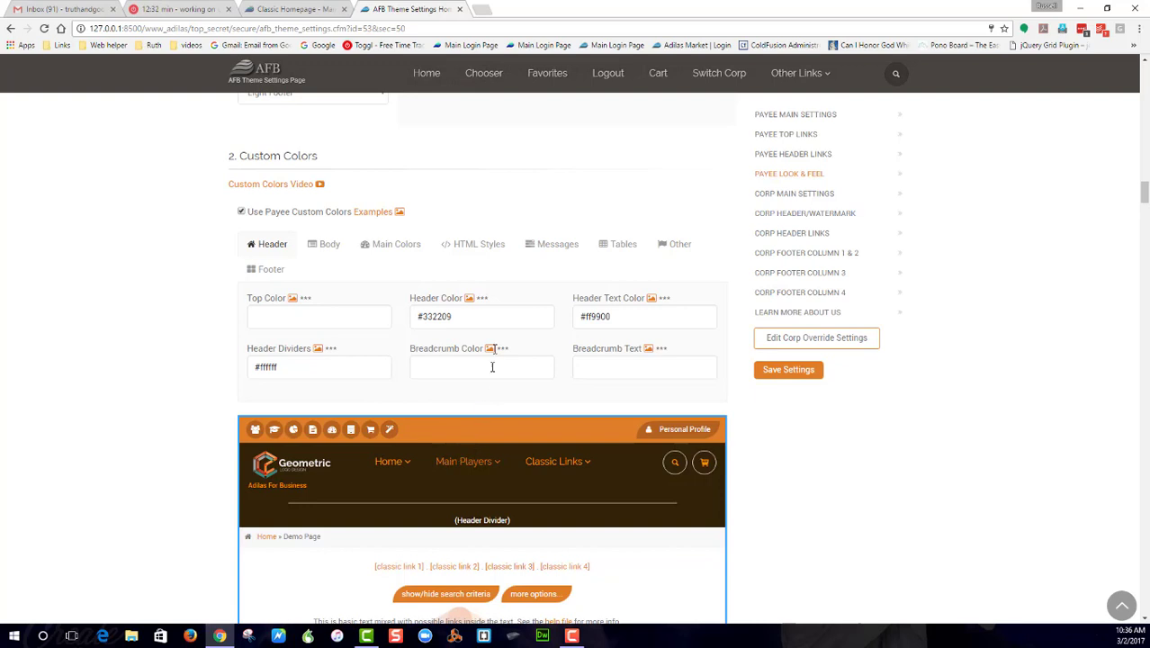
Step: Browse the custom color scheme example images from purple through green to orange and back, and close the viewer
click(385, 217)
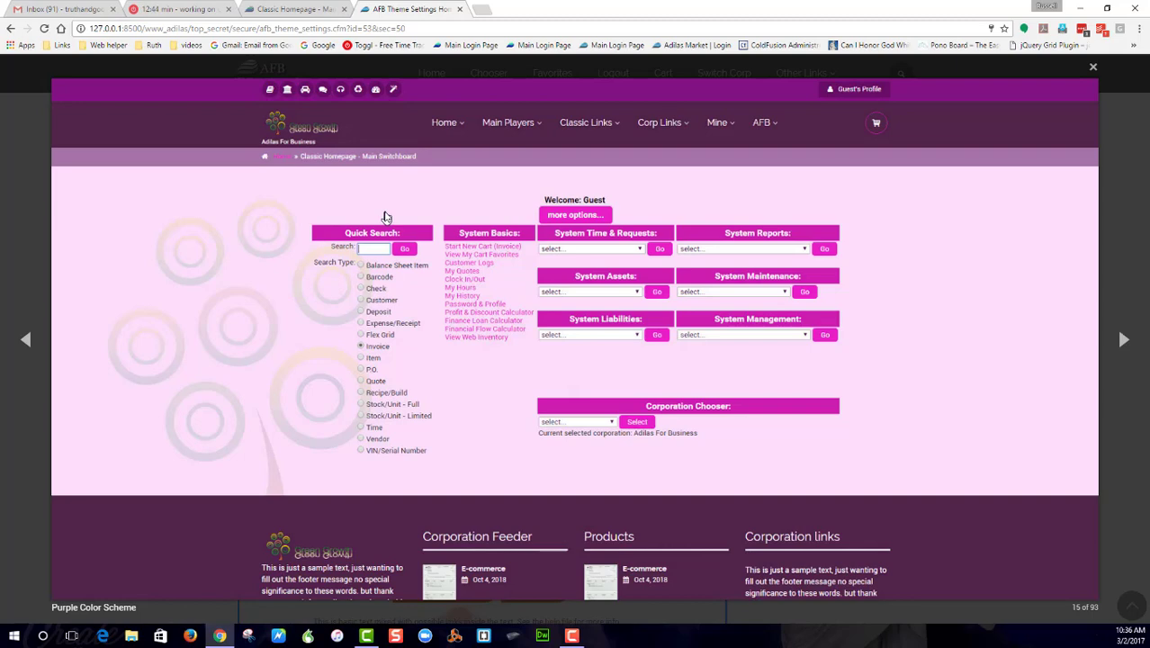
key(Right)
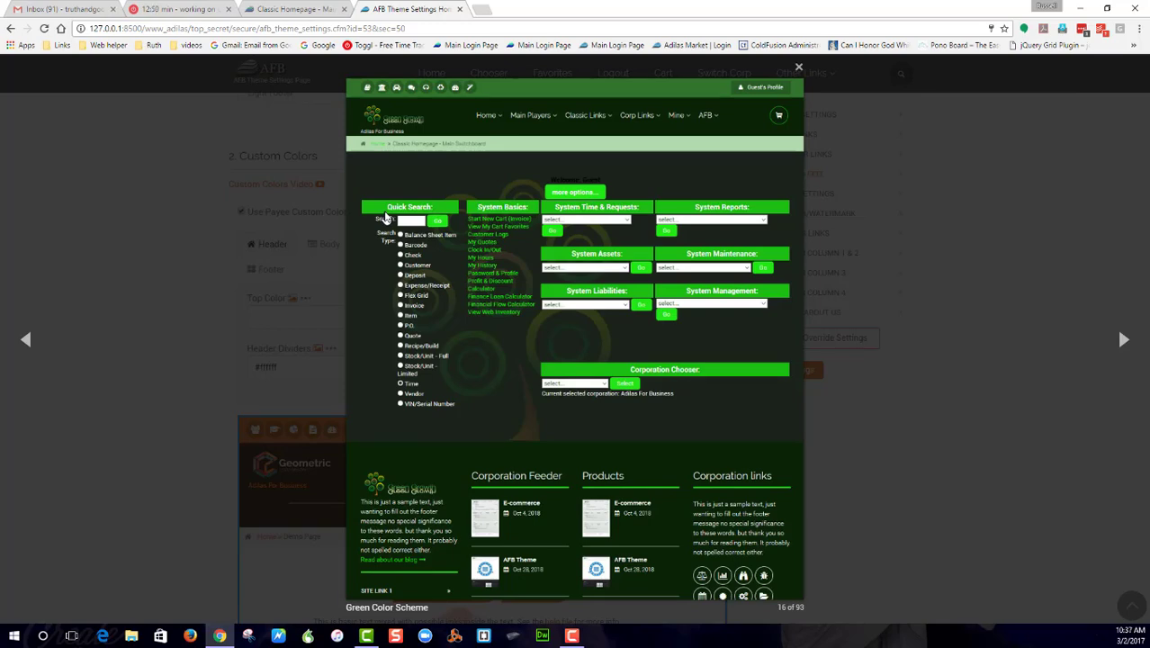
key(Right)
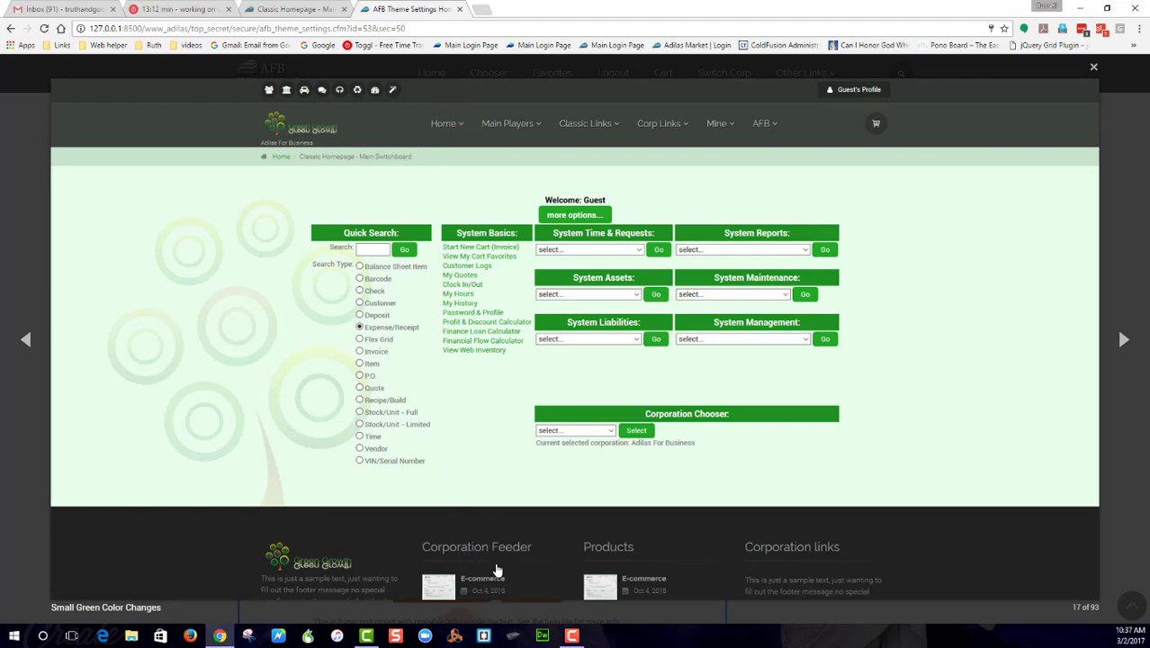
click(495, 456)
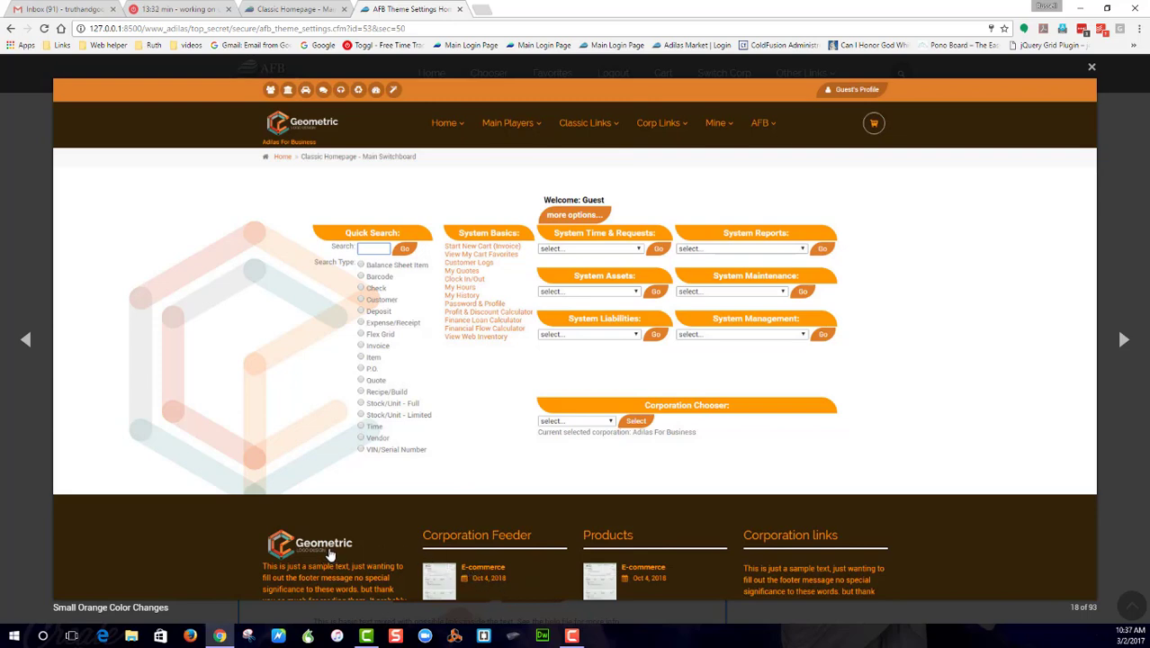
key(Left)
key(Left)
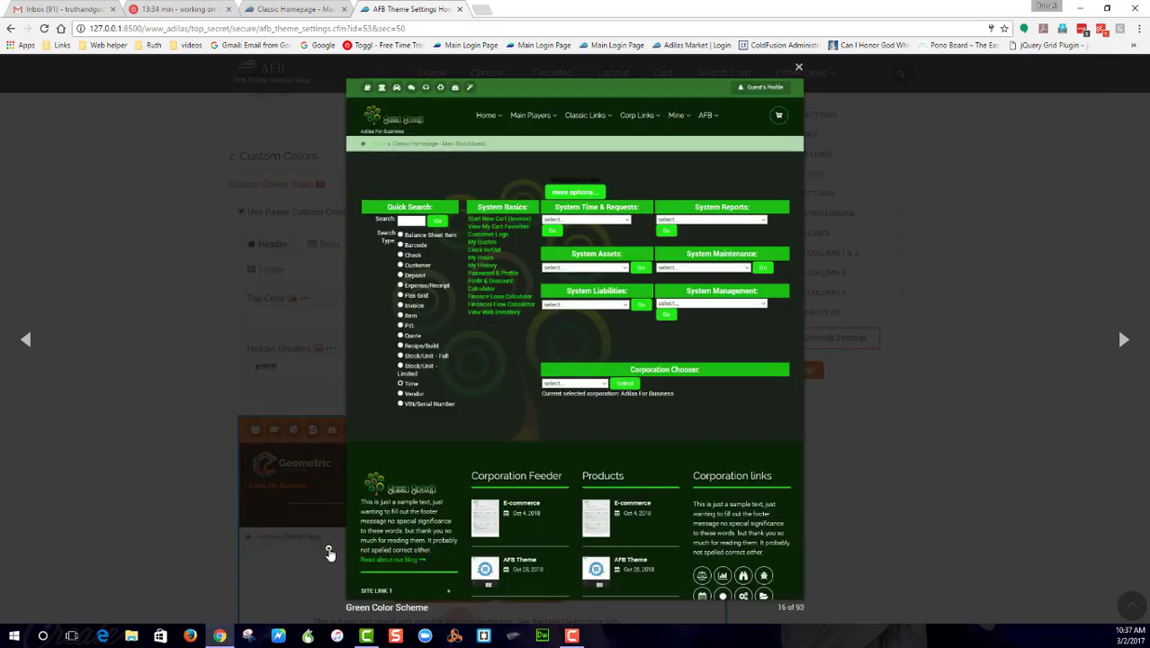
key(Left)
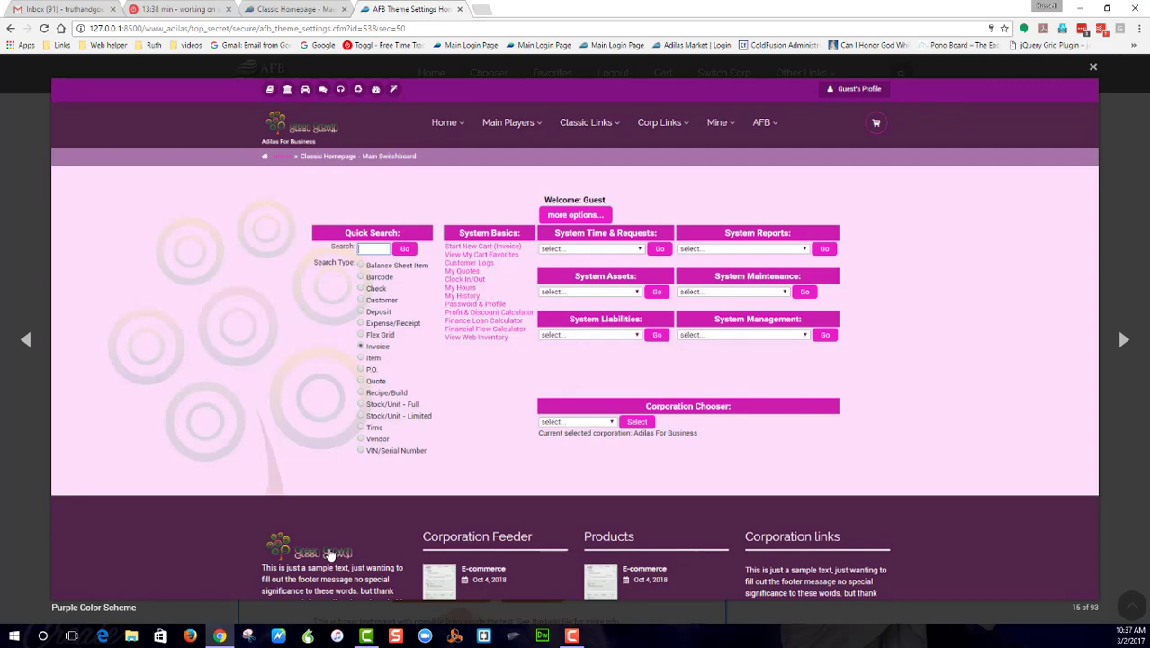
key(Escape)
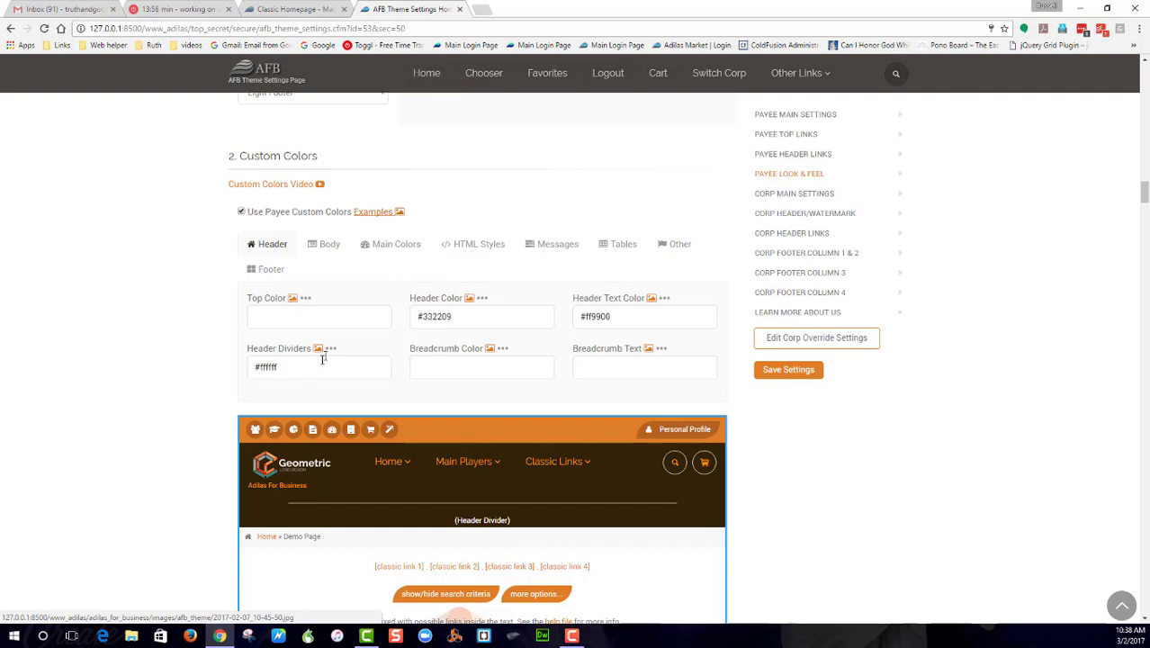
Step: Set the custom body text color to white, #ffffff
scroll(370, 266, down, 1)
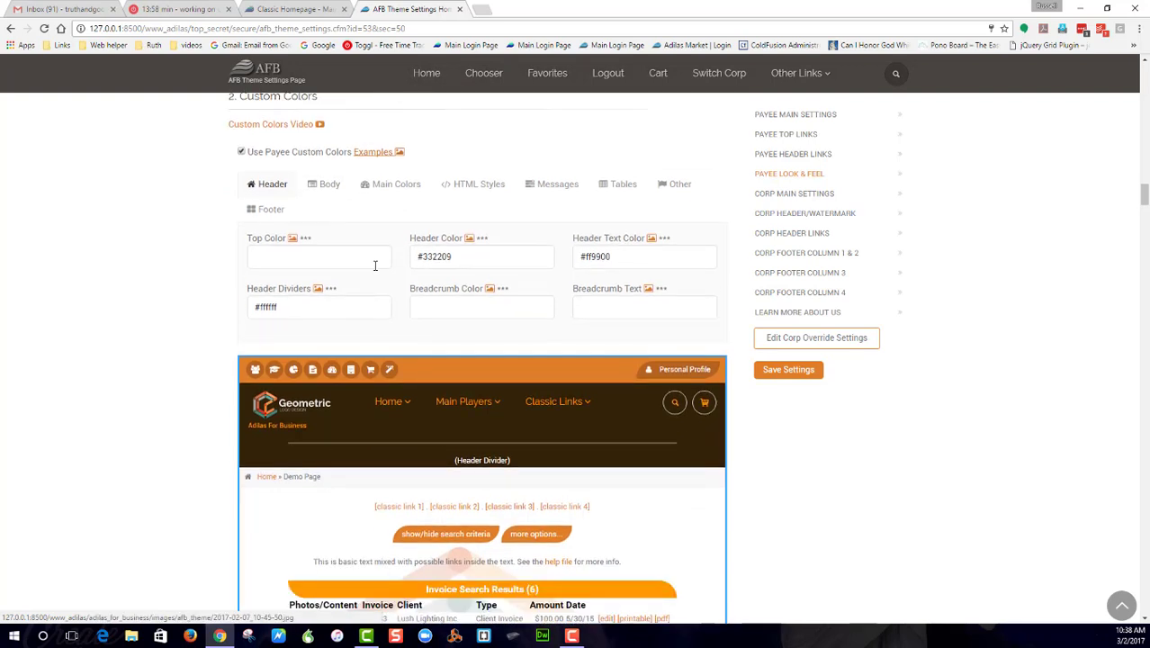
scroll(376, 265, down, 1)
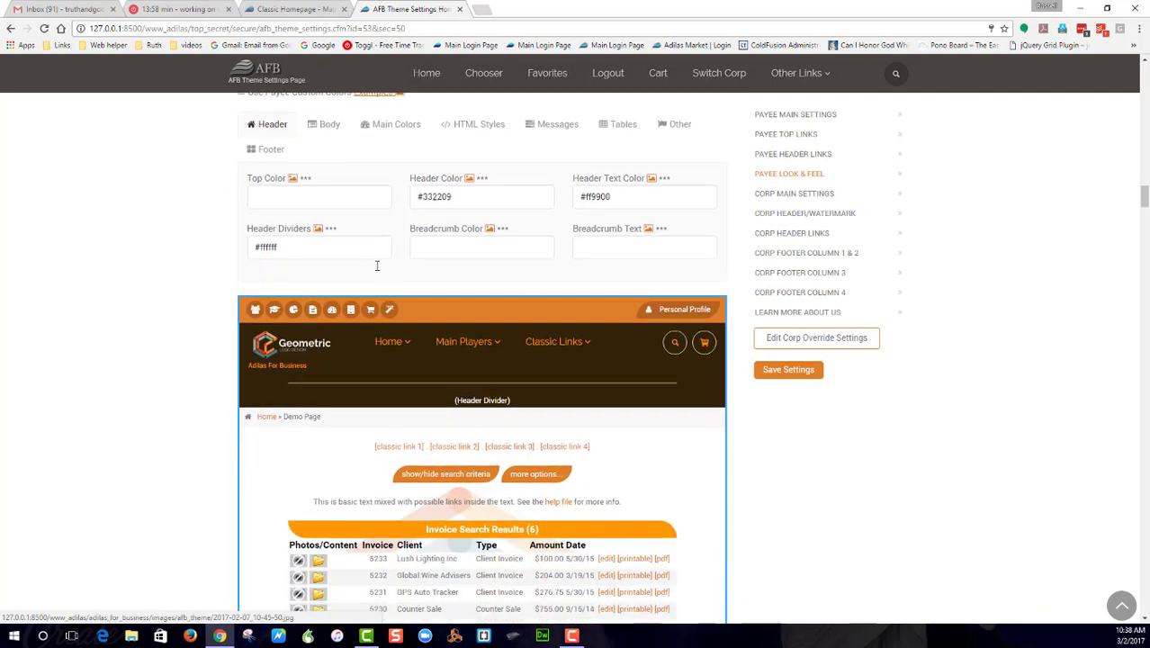
click(332, 125)
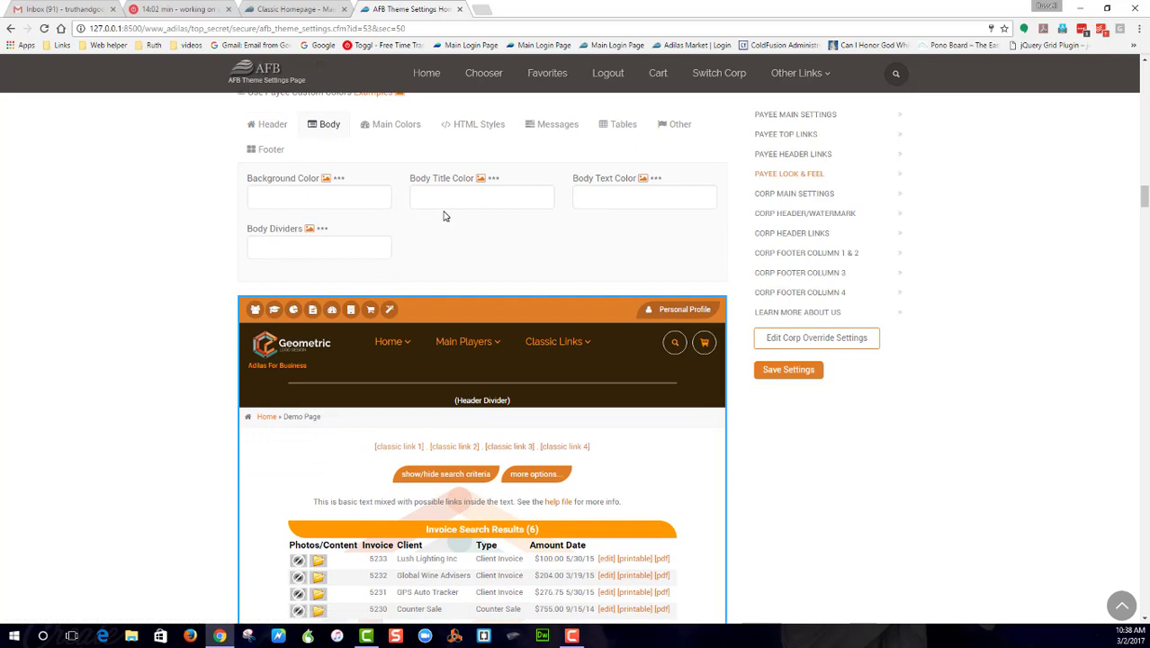
click(612, 200)
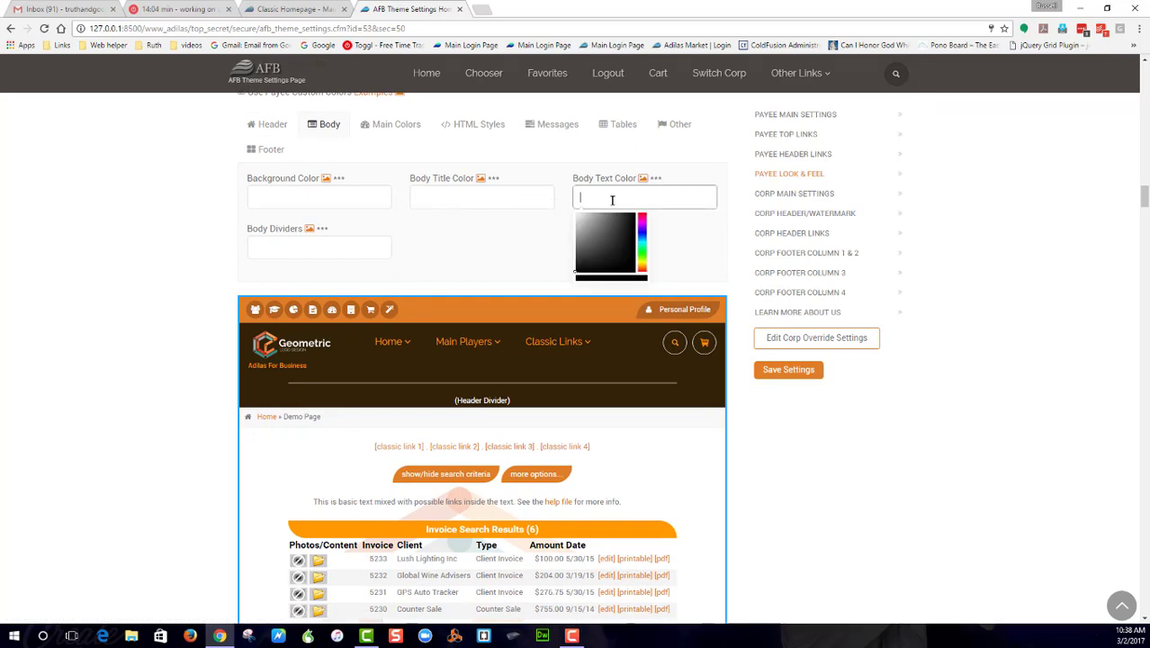
drag(616, 261, 572, 216)
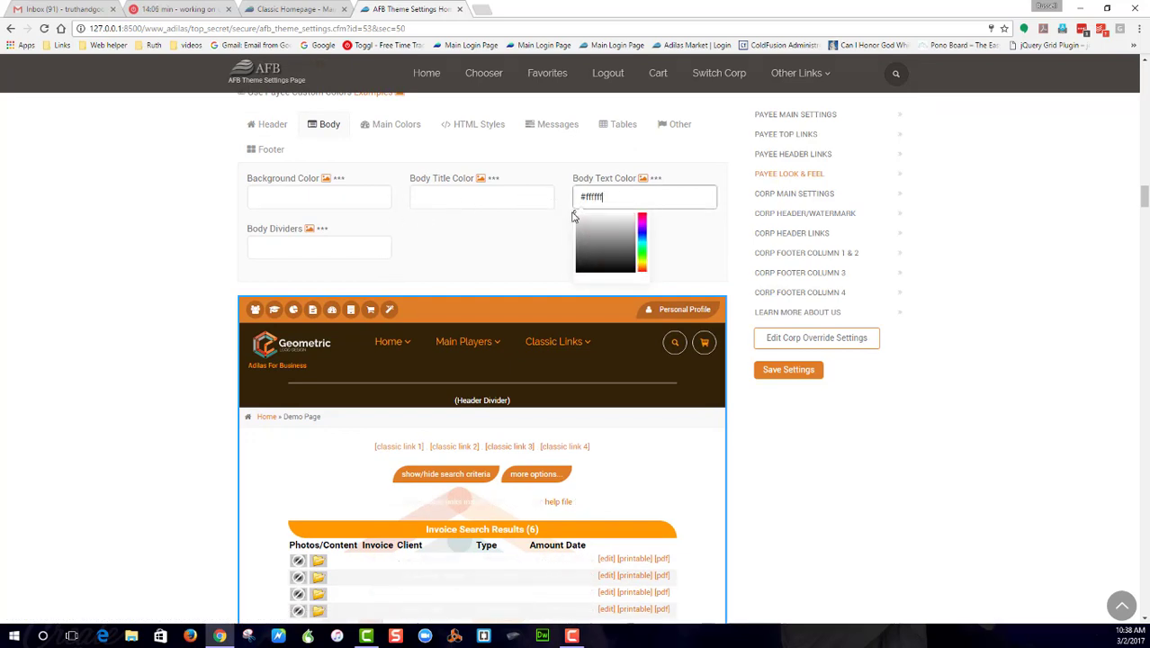
Step: Set the custom body background color to black, #000000, and check the demo page preview
click(324, 197)
drag(288, 236, 306, 279)
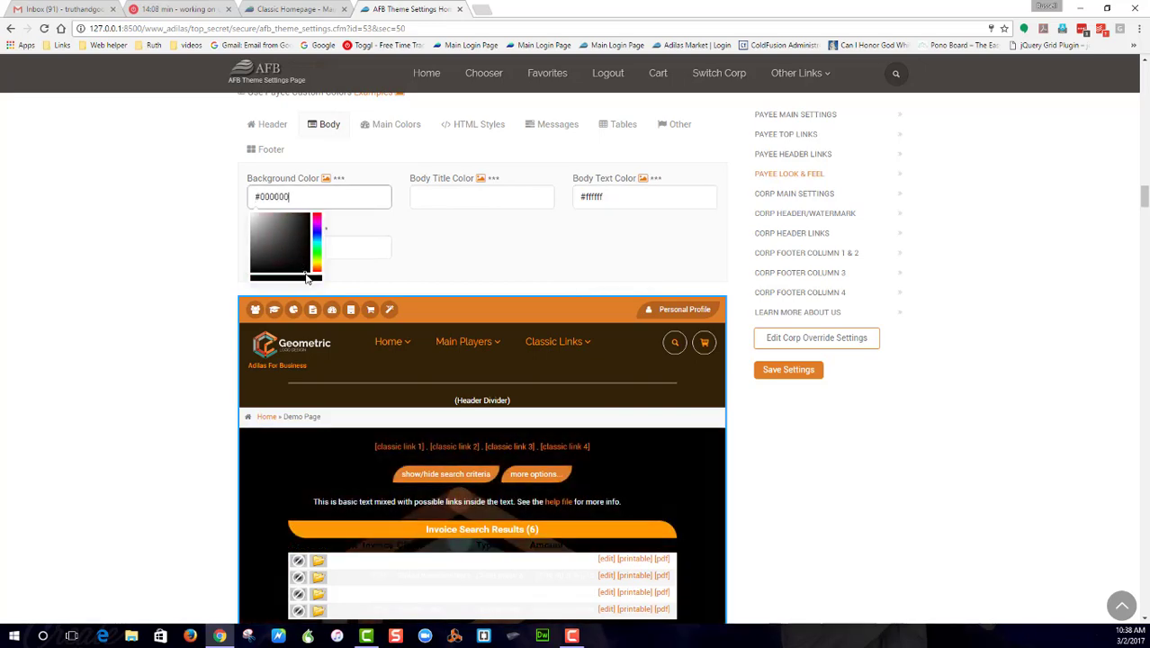
scroll(433, 393, down, 3)
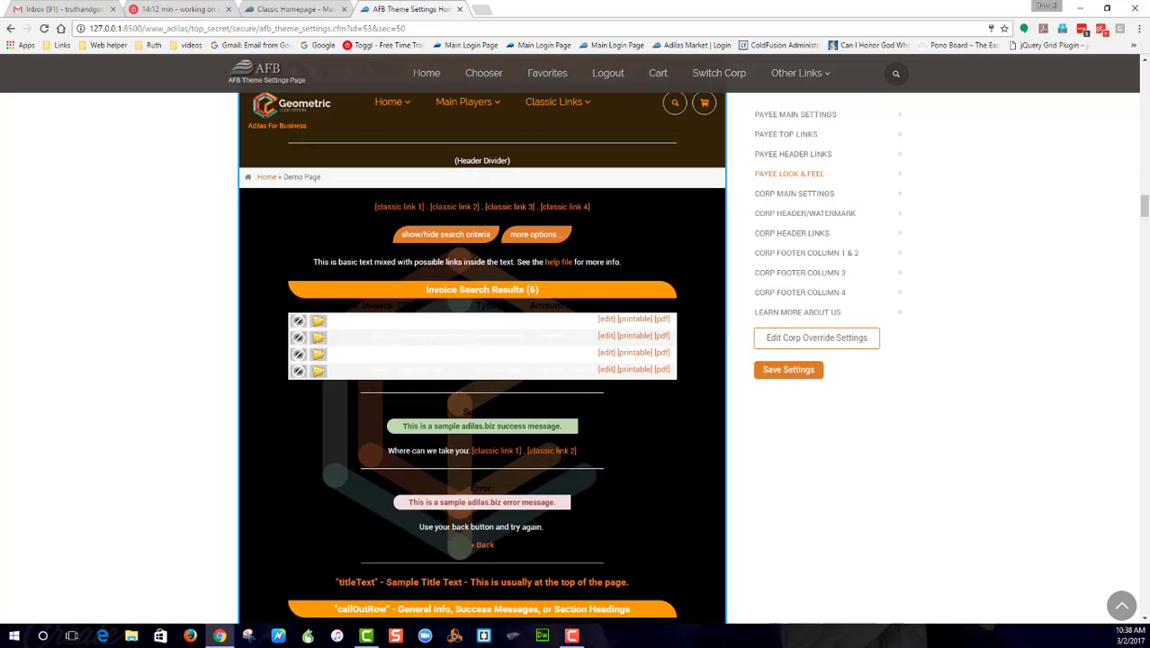
scroll(457, 349, up, 3)
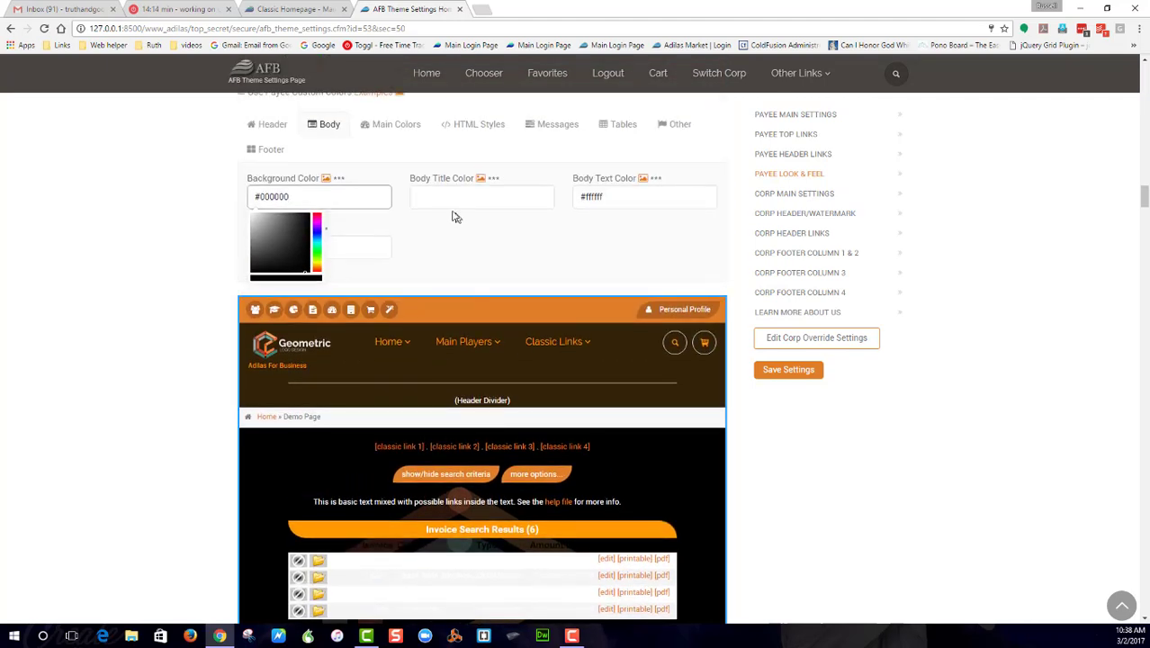
Step: Set the custom body title color to bright green, #00ff0a, and check the demo page preview
click(446, 196)
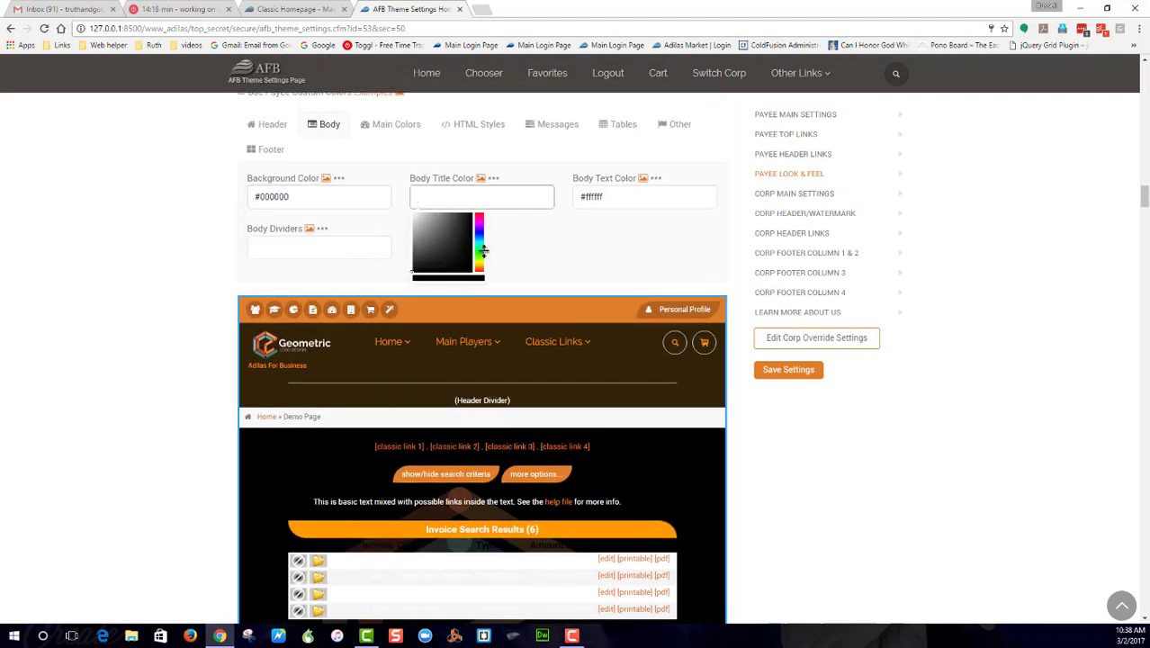
click(478, 254)
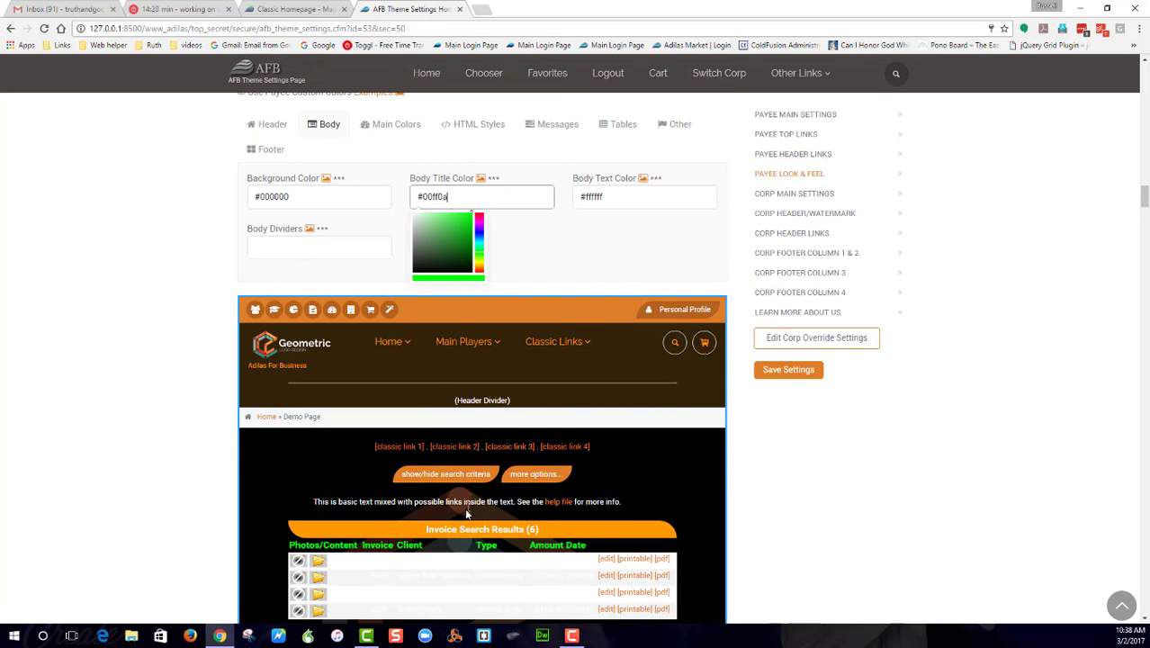
scroll(466, 513, down, 3)
scroll(521, 441, up, 4)
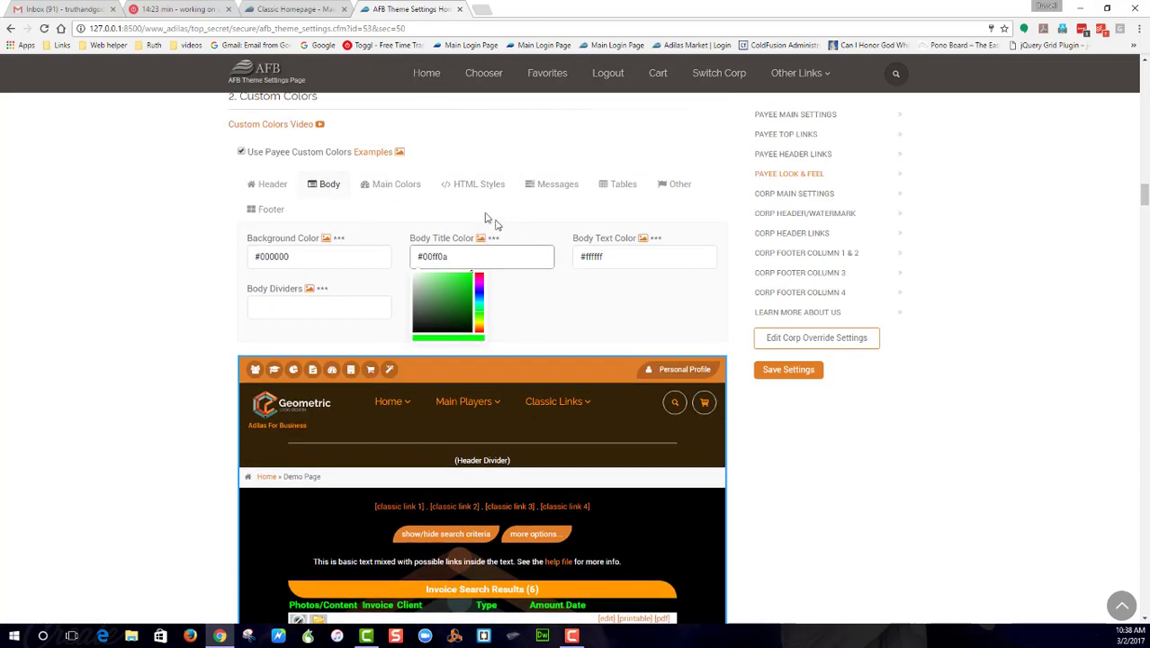
Step: Set the custom table Row 1 Text color to black, #000000
click(393, 186)
scroll(393, 314, down, 2)
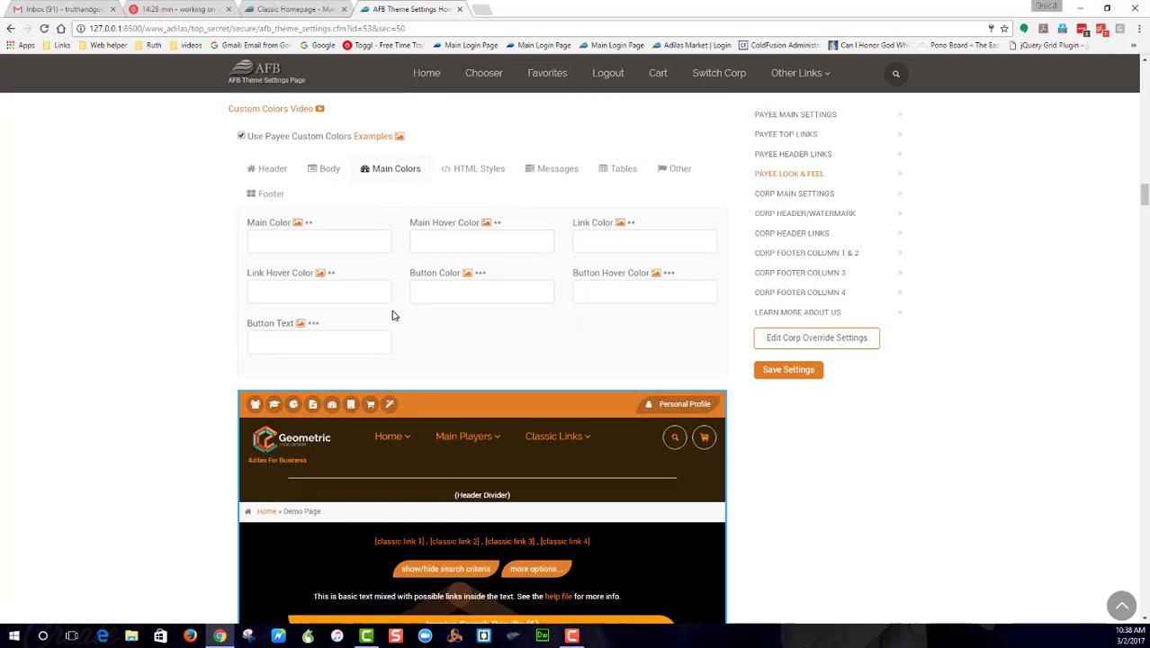
scroll(270, 411, down, 1)
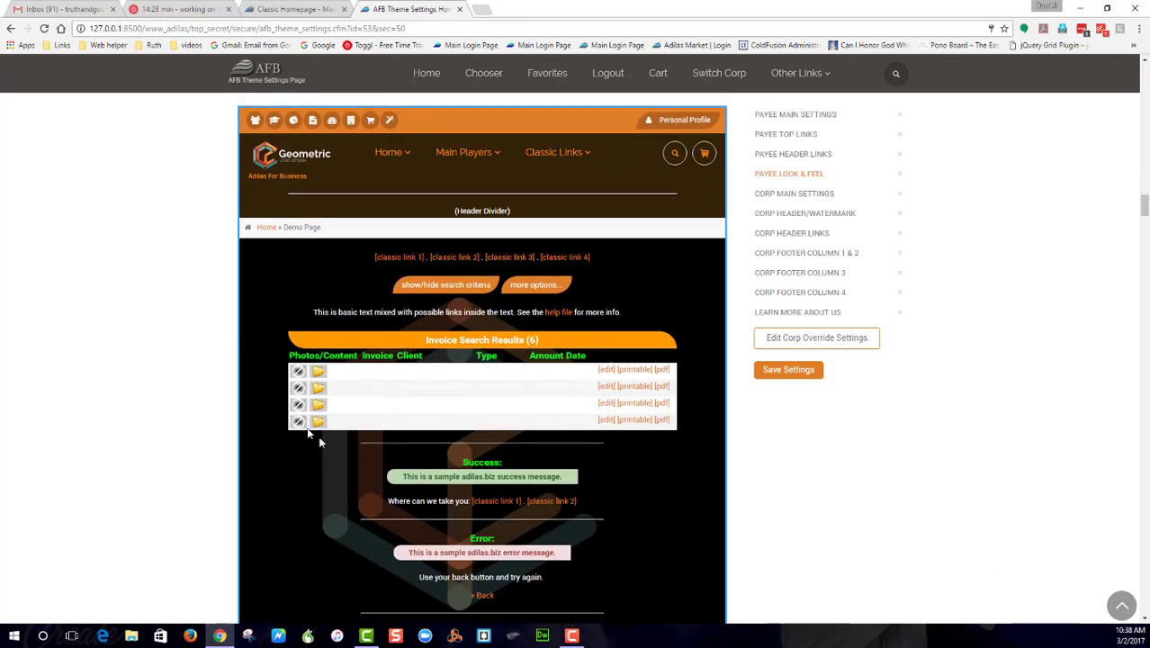
scroll(565, 223, up, 4)
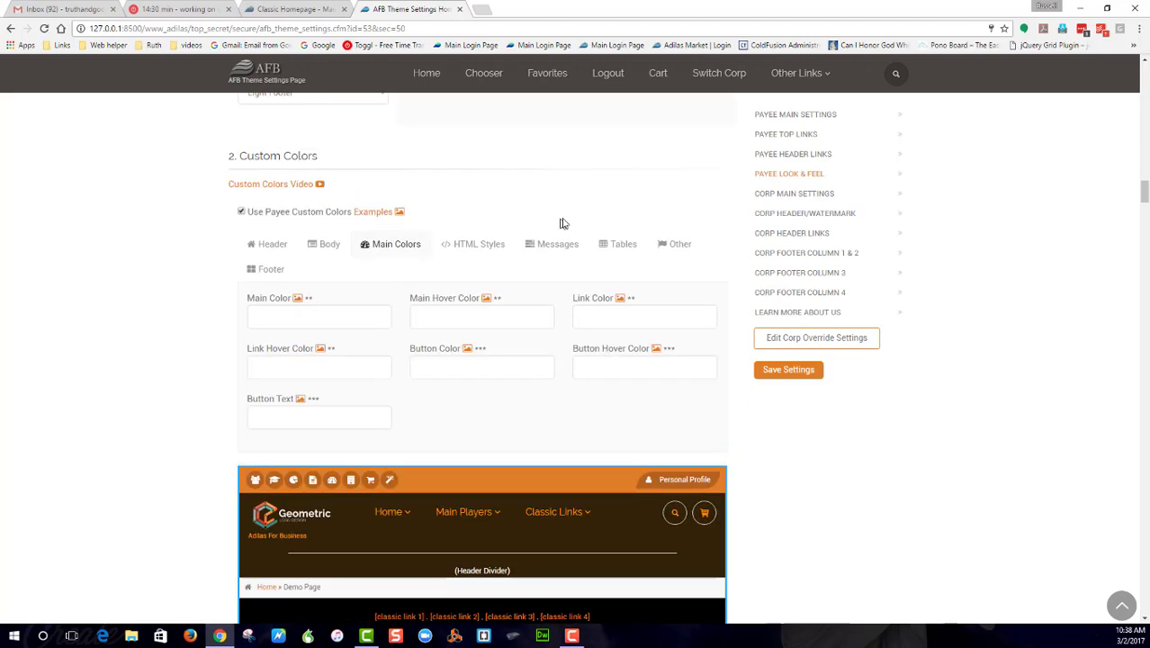
click(607, 258)
scroll(608, 270, down, 2)
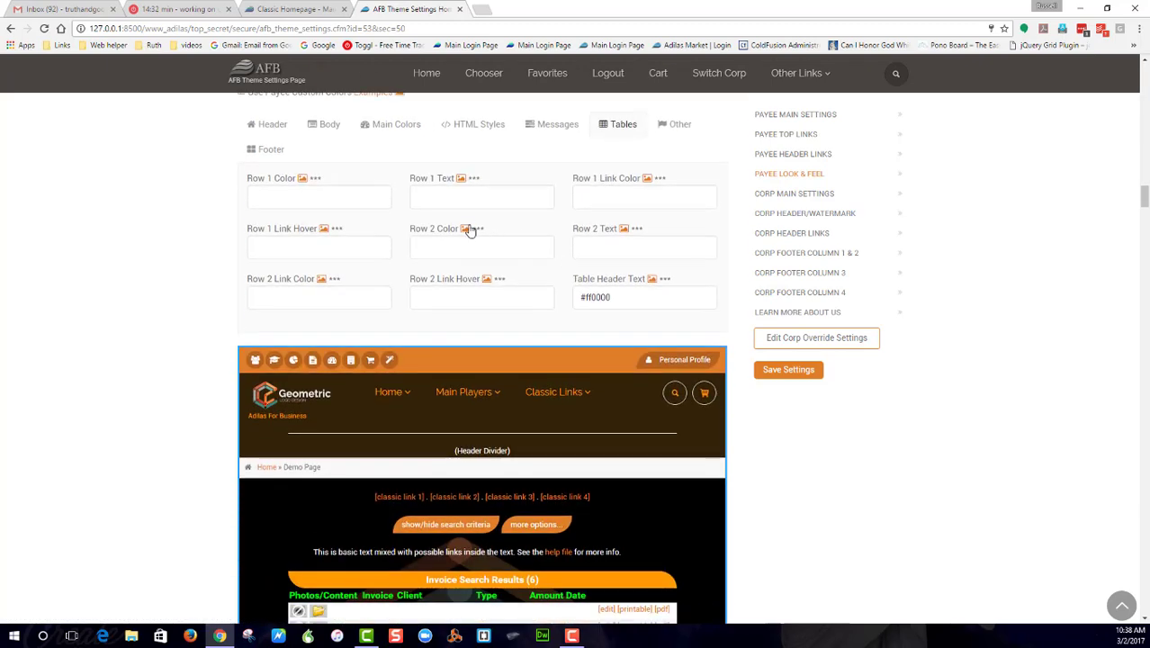
click(441, 139)
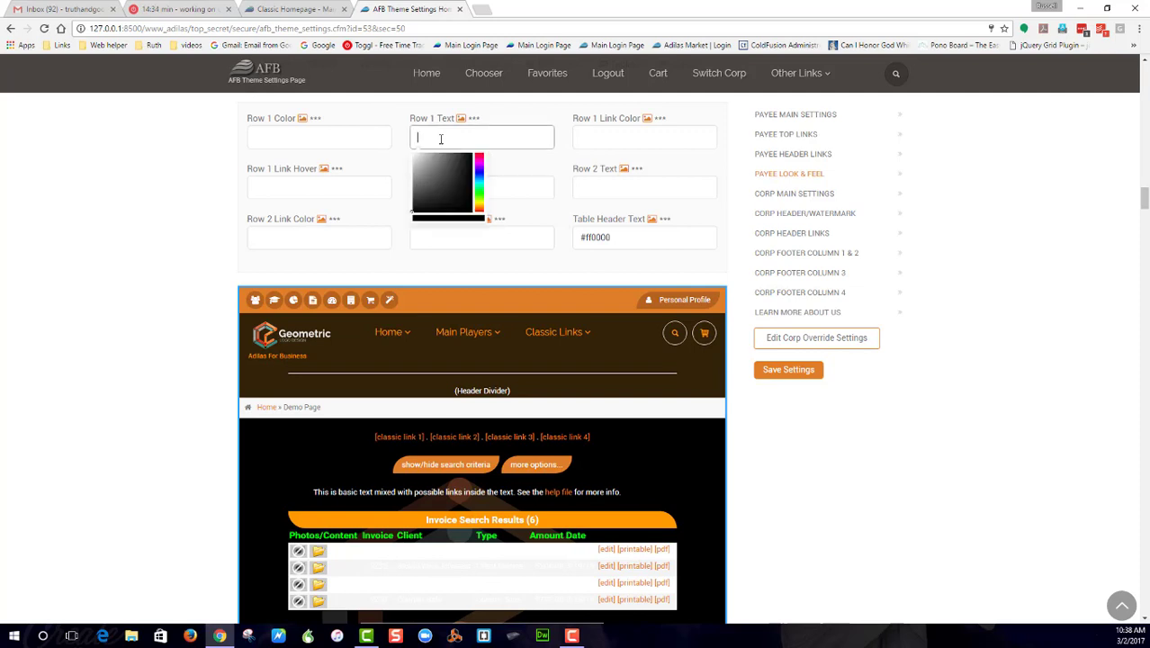
drag(445, 166, 454, 282)
click(518, 185)
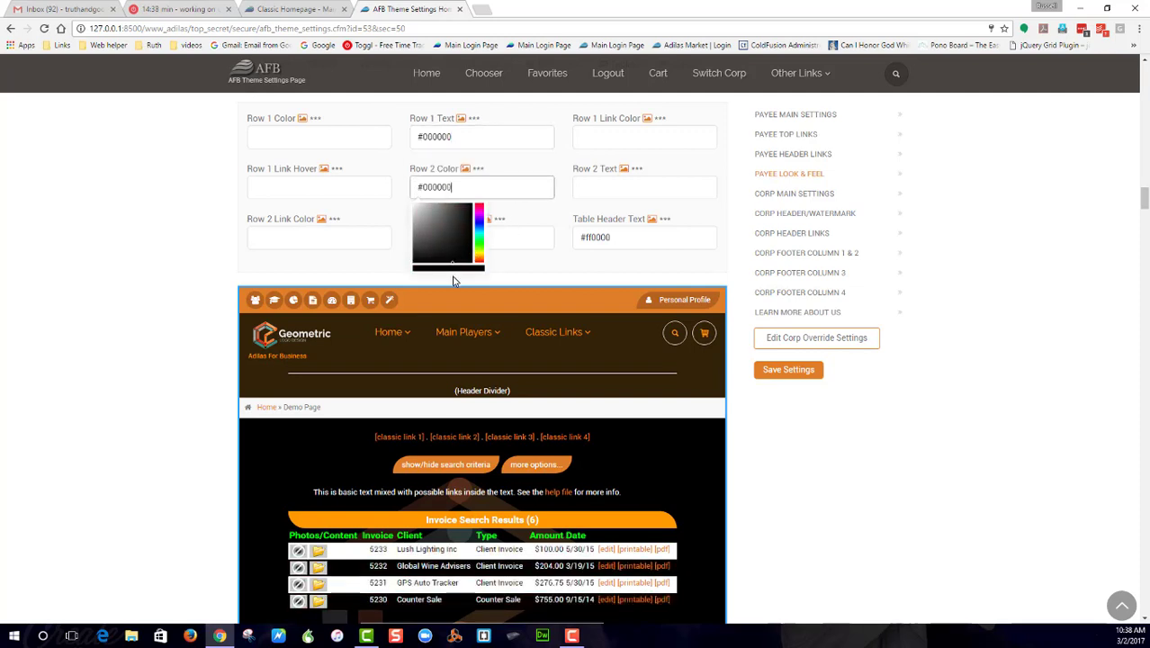
drag(462, 187, 394, 200)
key(Delete)
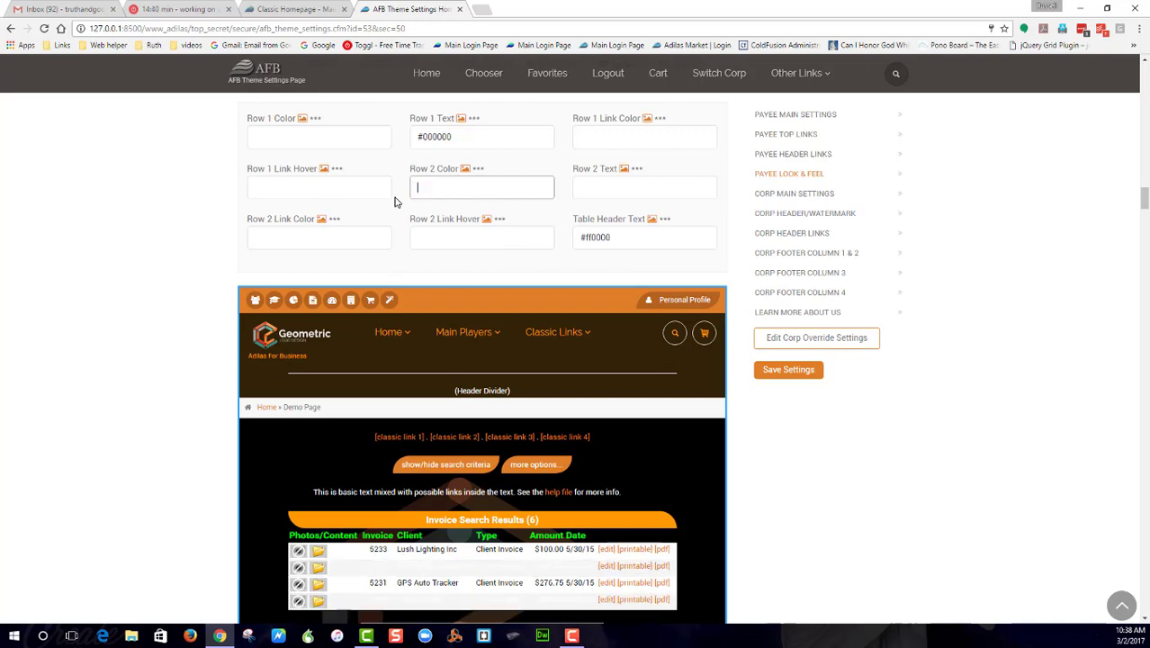
Step: Set the custom table Row 2 Text color to black, #000000, and check the demo page preview down to its footer
click(581, 190)
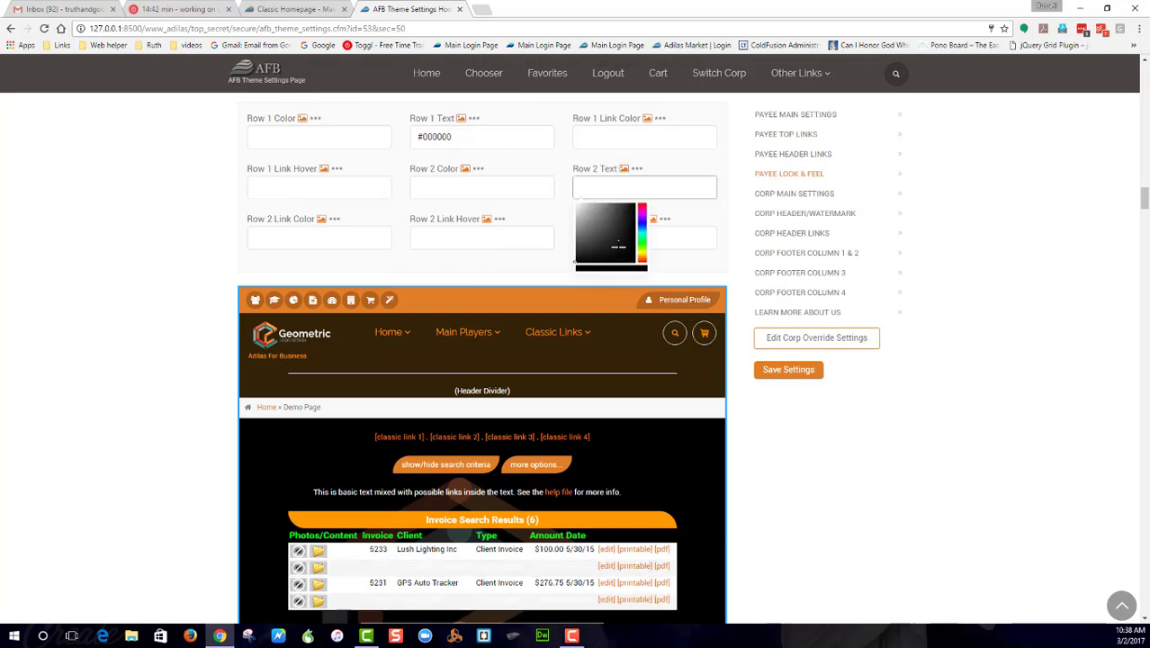
text(#000000)
scroll(468, 270, down, 1)
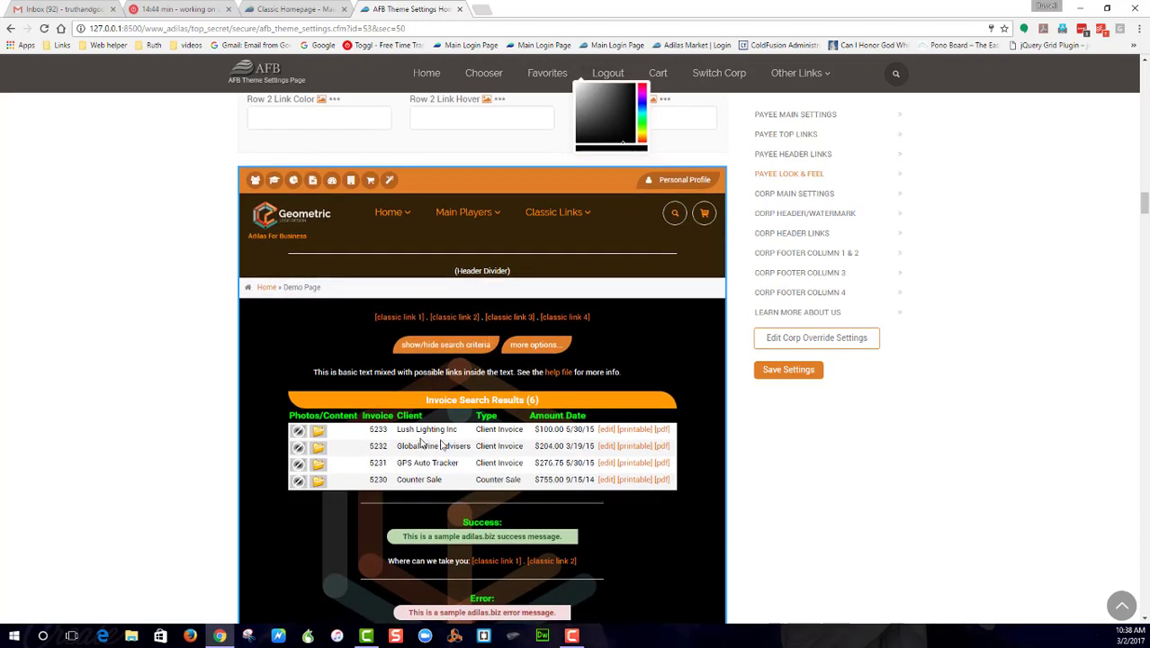
scroll(523, 511, down, 5)
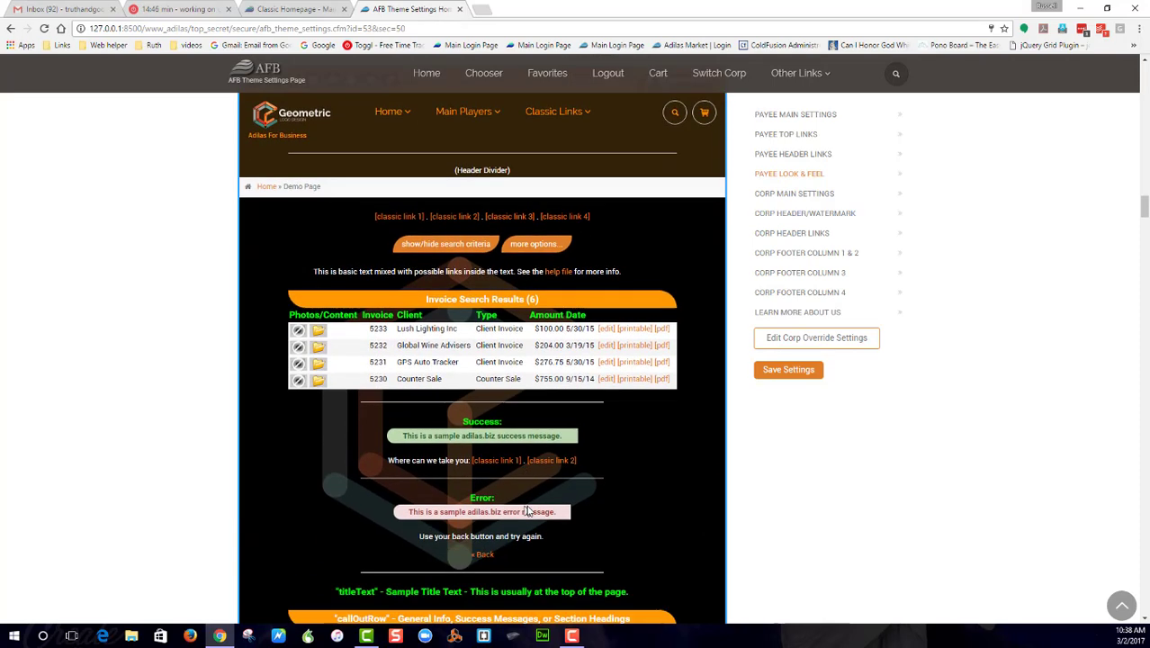
scroll(648, 465, down, 4)
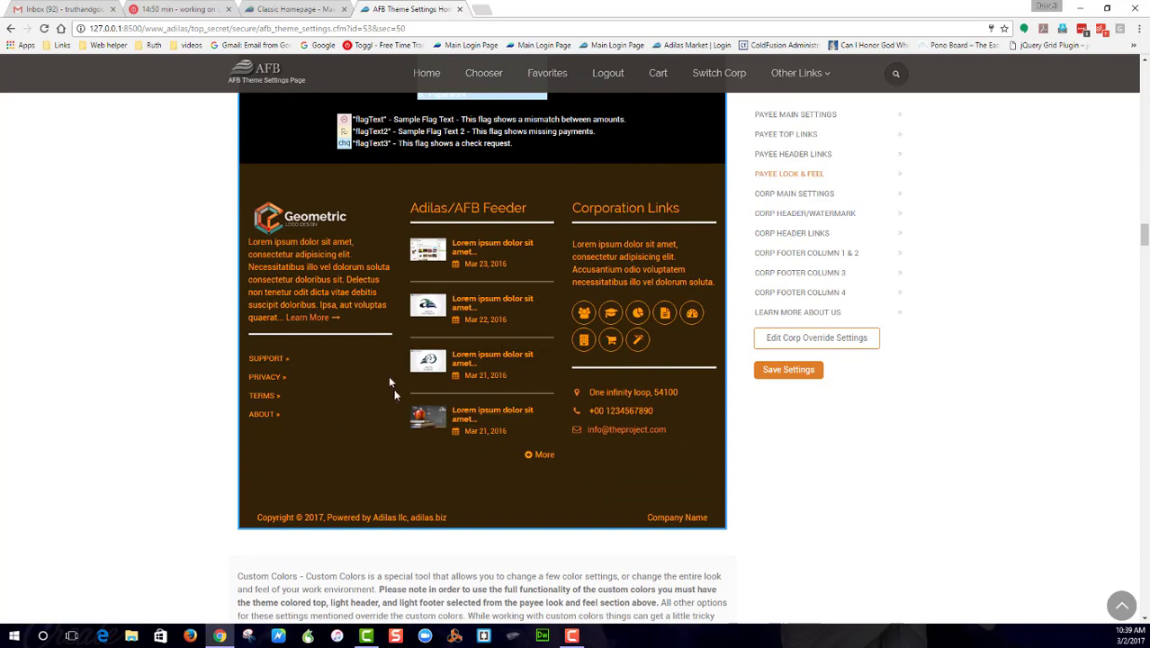
scroll(469, 363, up, 9)
scroll(504, 371, up, 3)
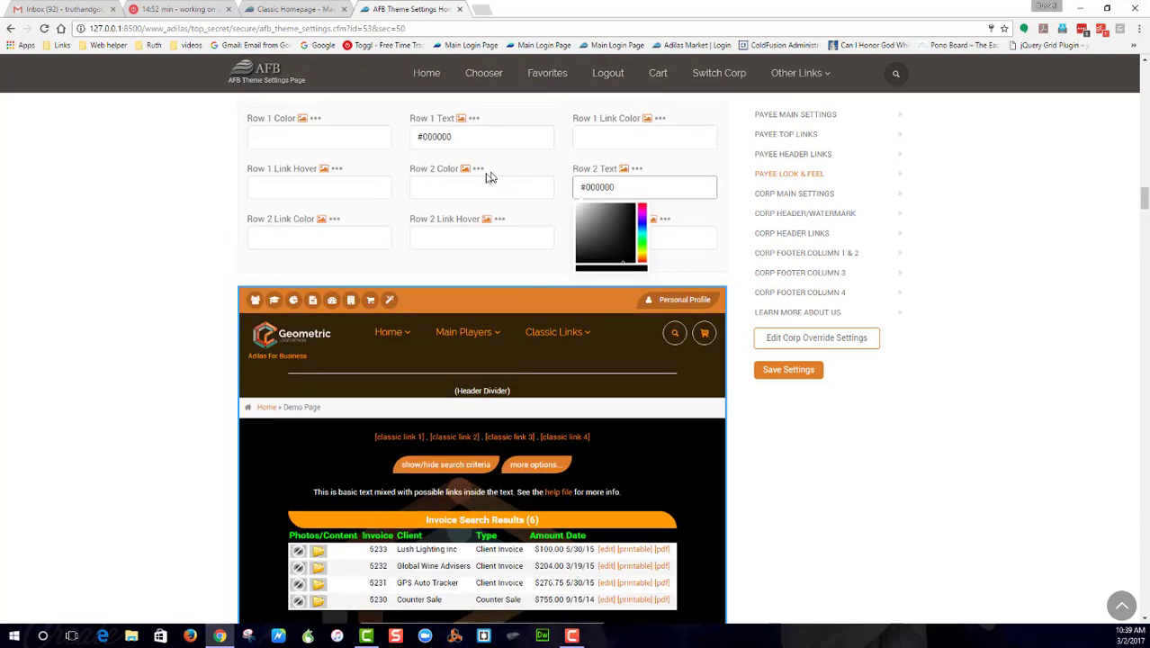
Step: Clear the custom header color, header text color and header dividers color
scroll(533, 270, up, 2)
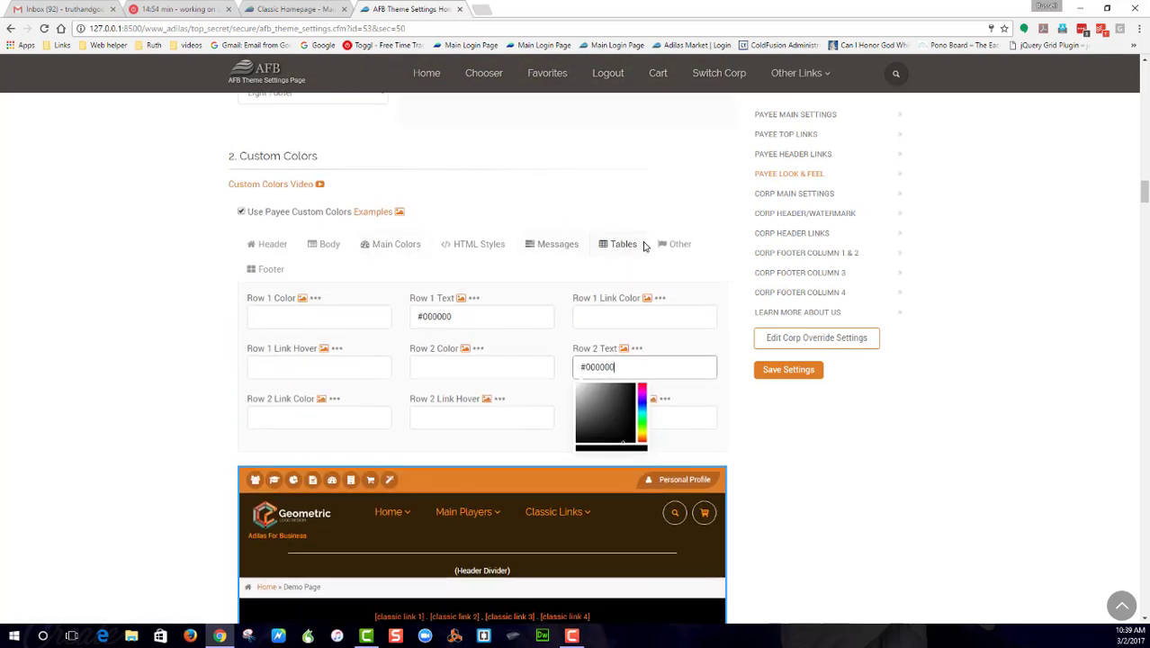
scroll(477, 254, down, 2)
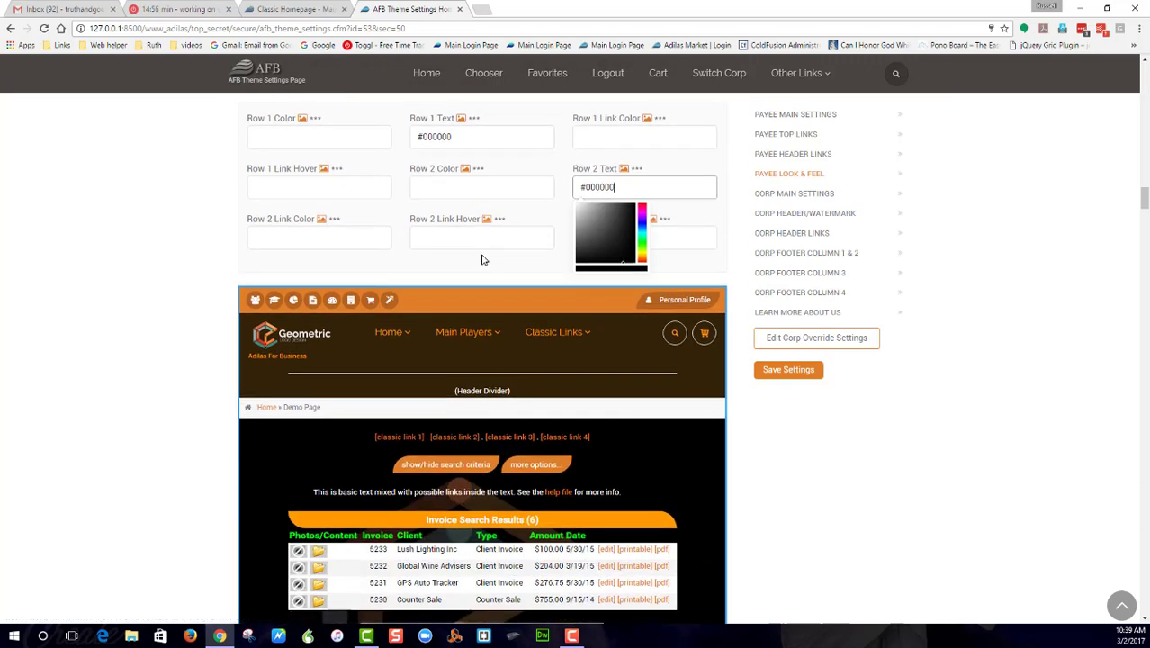
scroll(544, 267, up, 1)
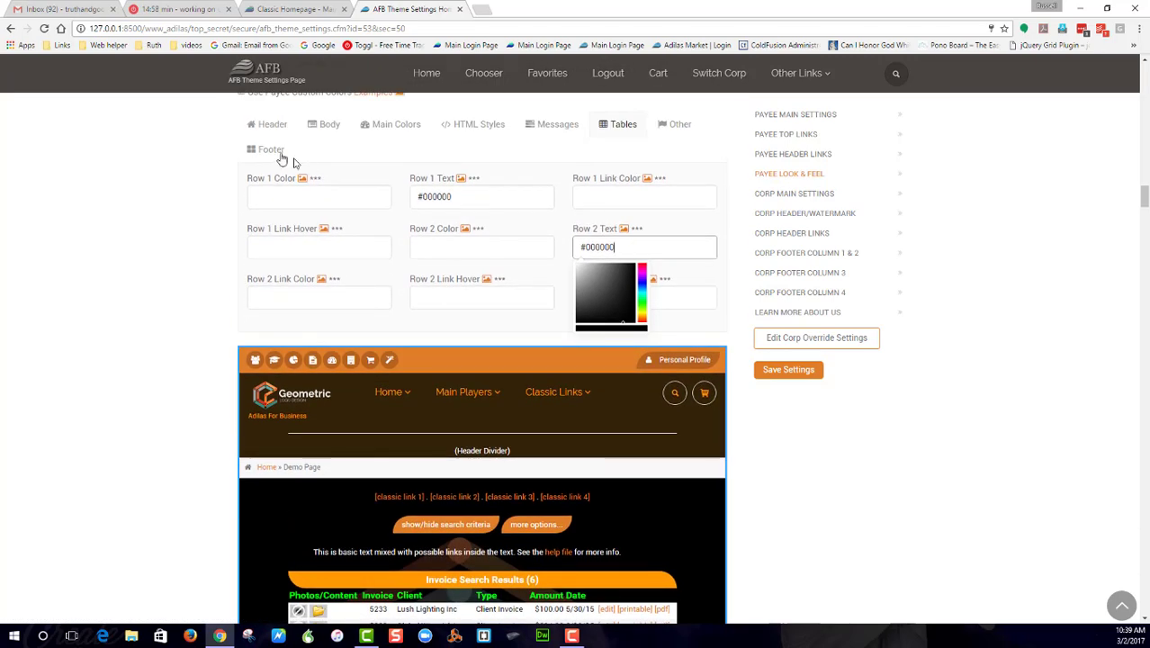
click(275, 127)
click(468, 196)
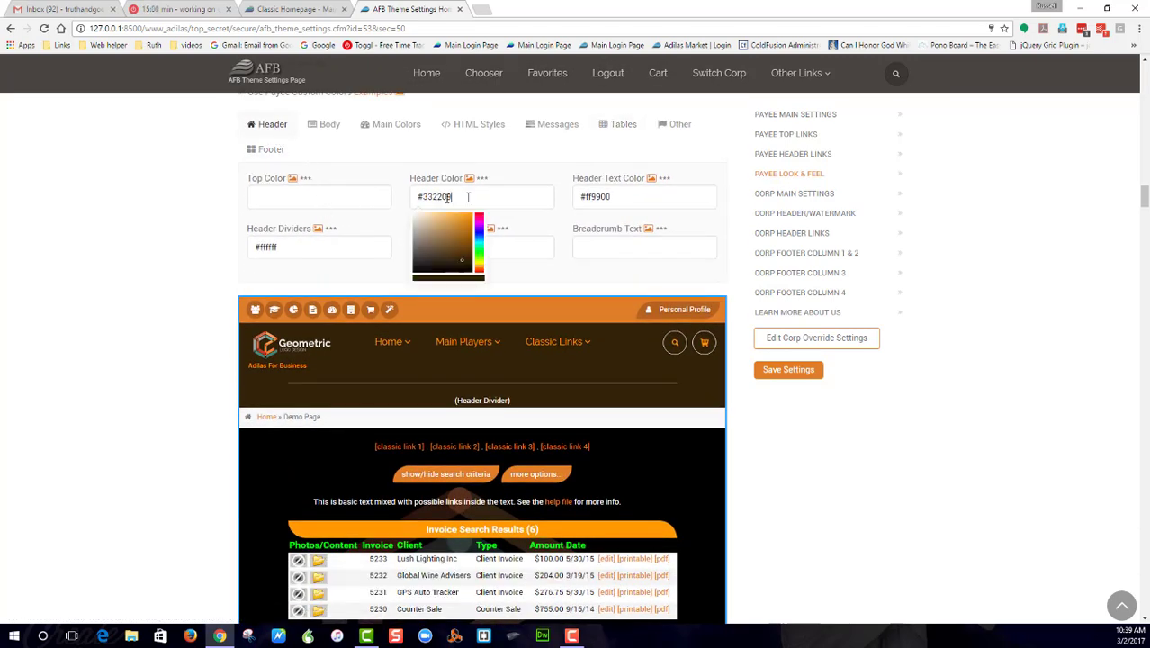
key(BackSpace)
click(606, 198)
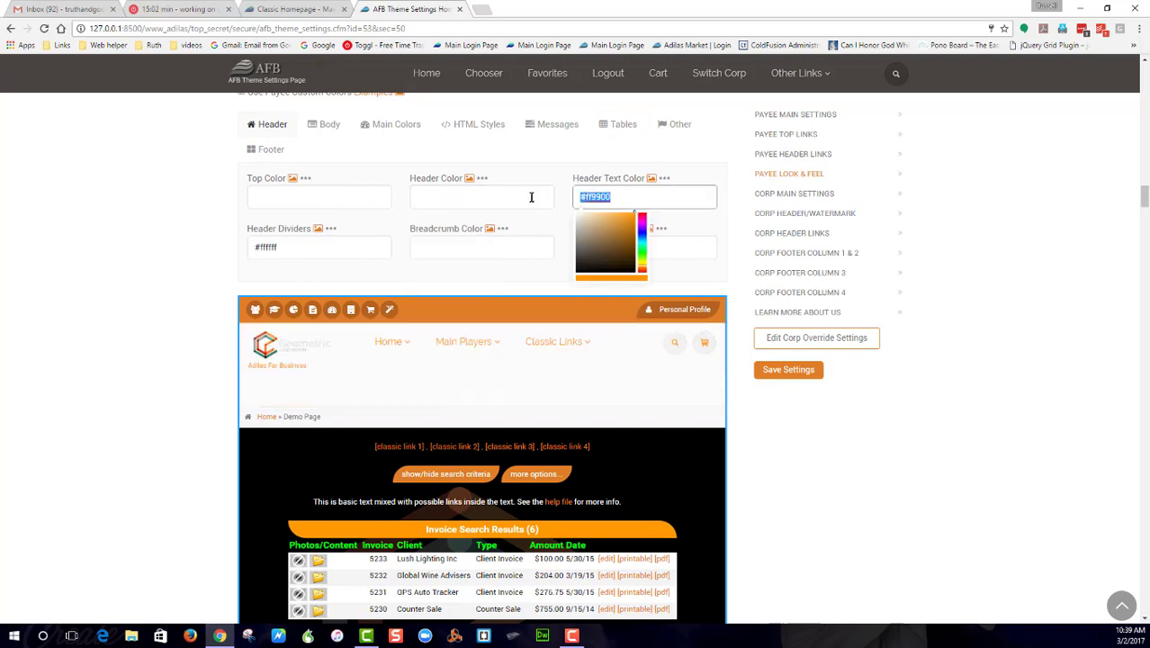
key(BackSpace)
click(313, 249)
key(BackSpace)
Step: Clear the custom body background color and body title color
click(325, 126)
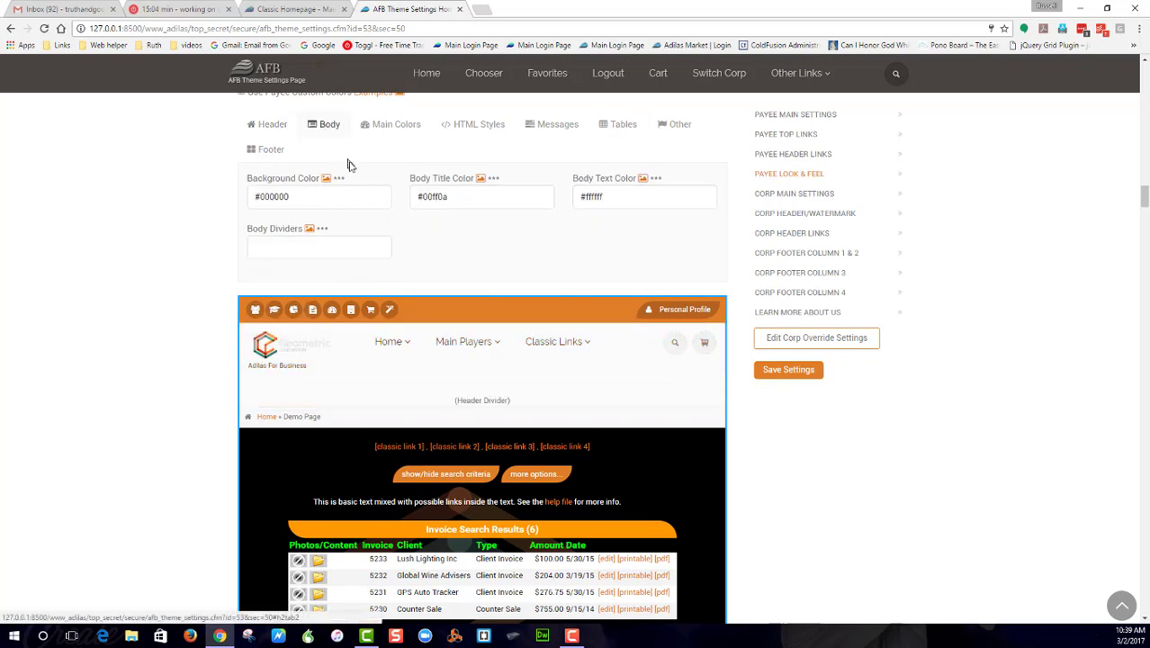
click(311, 197)
key(BackSpace)
click(452, 196)
key(BackSpace)
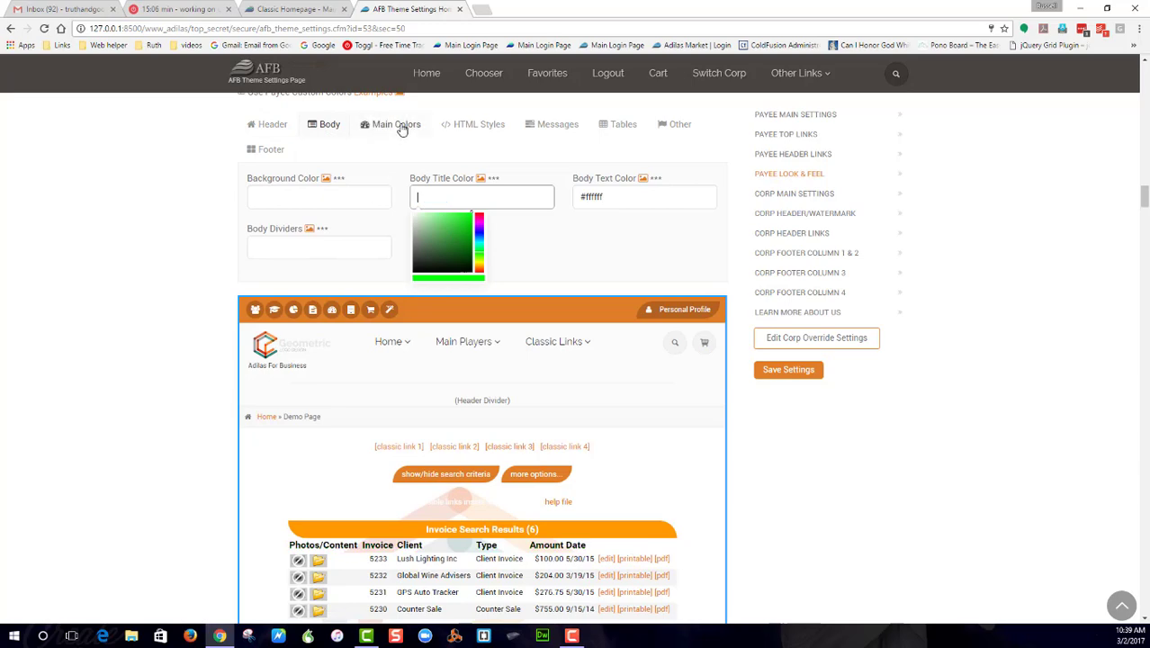
Step: Clear the custom message colors for Call Out Row Color and Call Out Row 2 Color
click(396, 124)
click(491, 125)
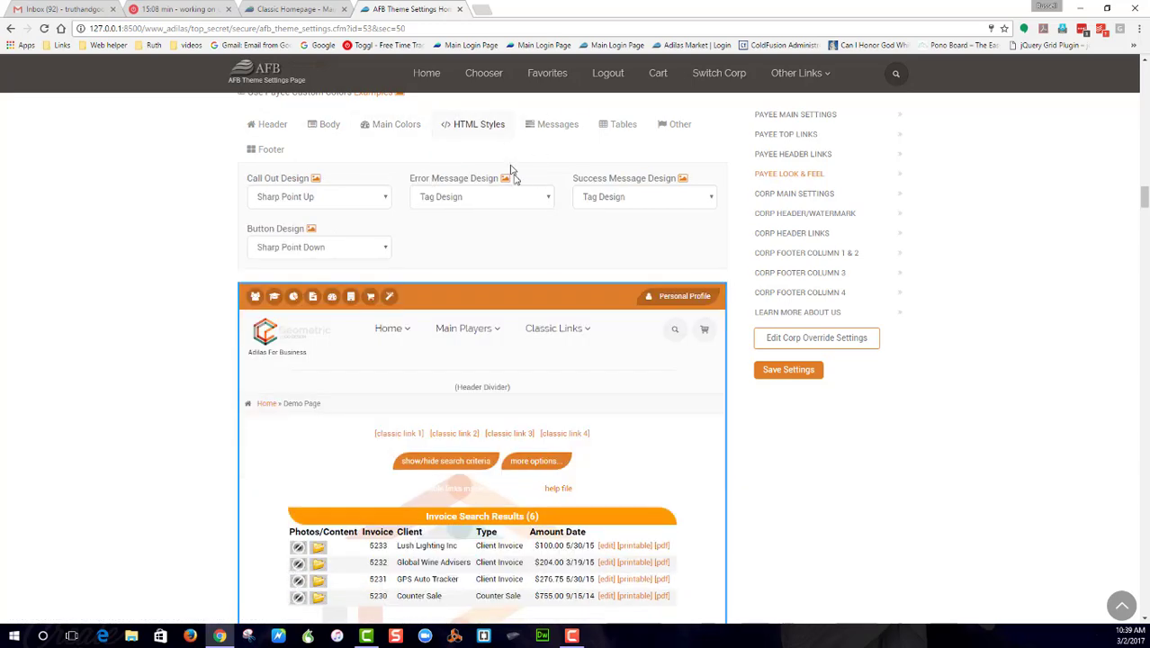
click(560, 124)
click(620, 194)
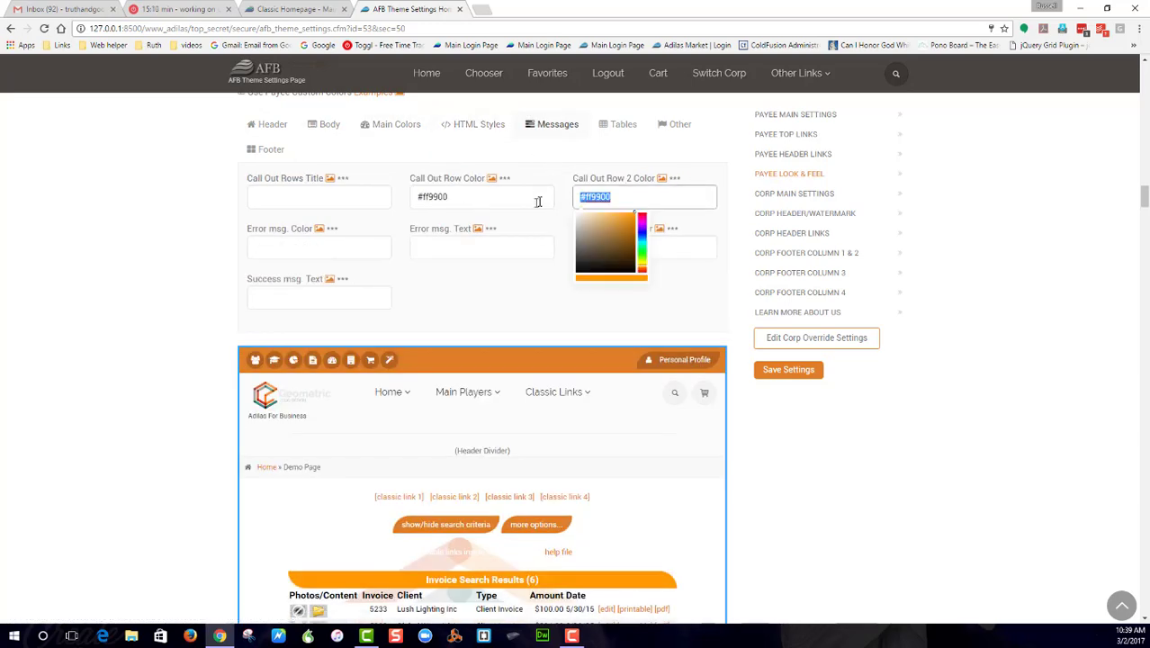
key(BackSpace)
click(536, 198)
key(BackSpace)
Step: Clear the custom table colors for Row 1 Text, Row 2 Text and Table Header Text
click(621, 124)
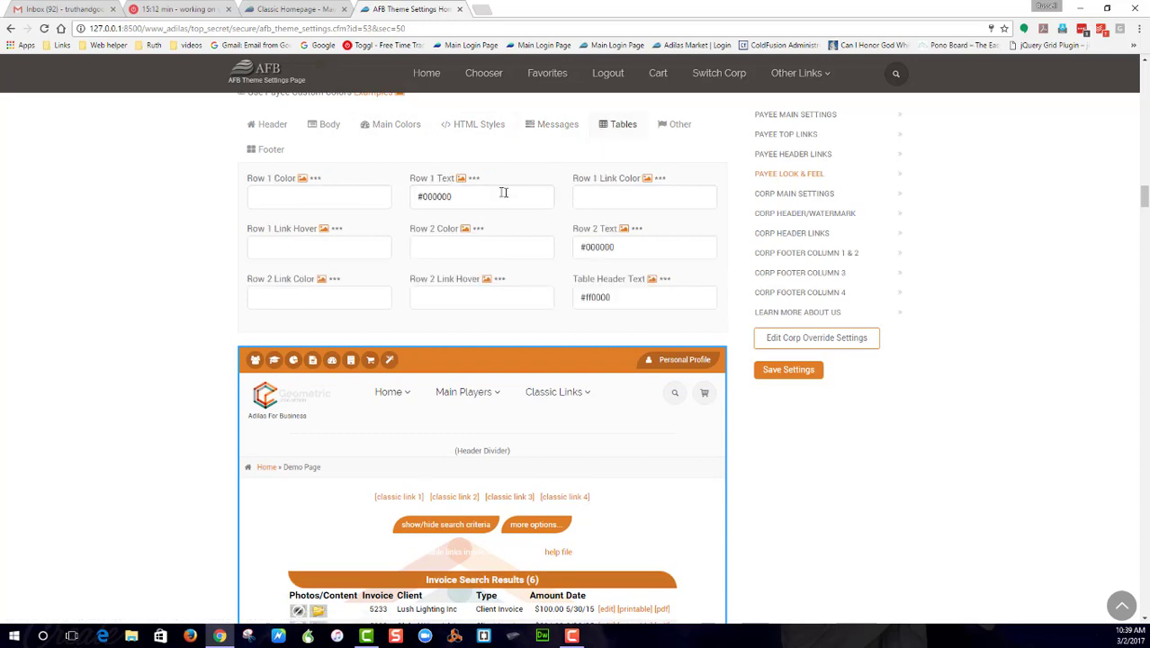
click(503, 196)
key(BackSpace)
click(630, 246)
key(BackSpace)
click(682, 300)
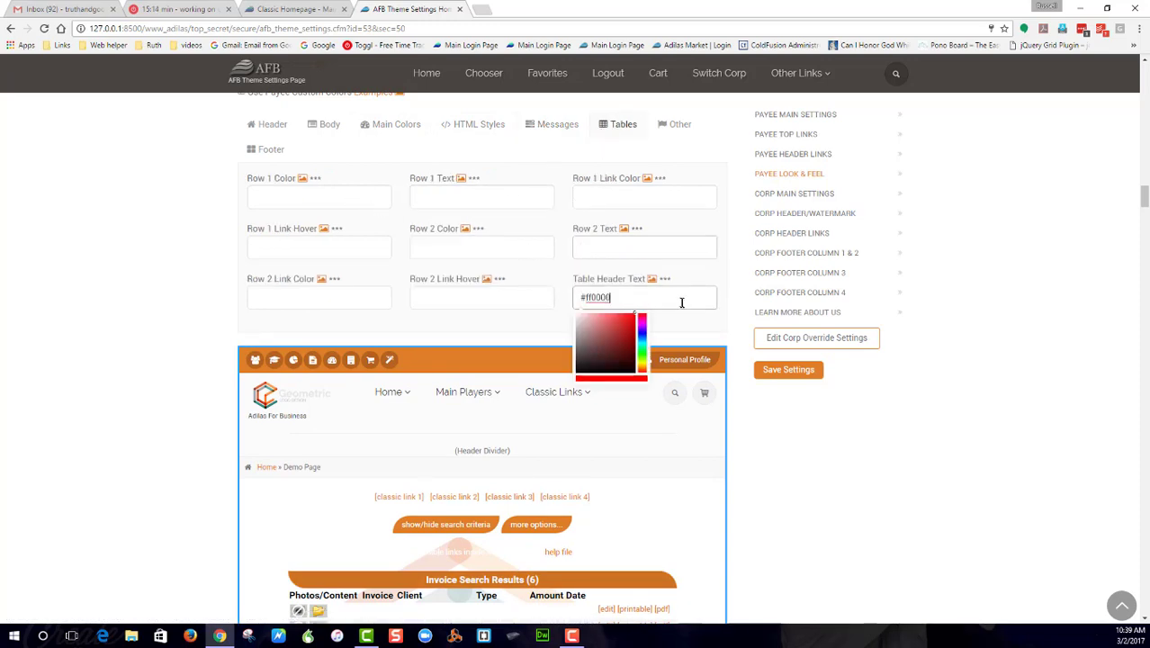
key(BackSpace)
Step: Clear the custom footer color, footer text color and footer divider color
click(675, 125)
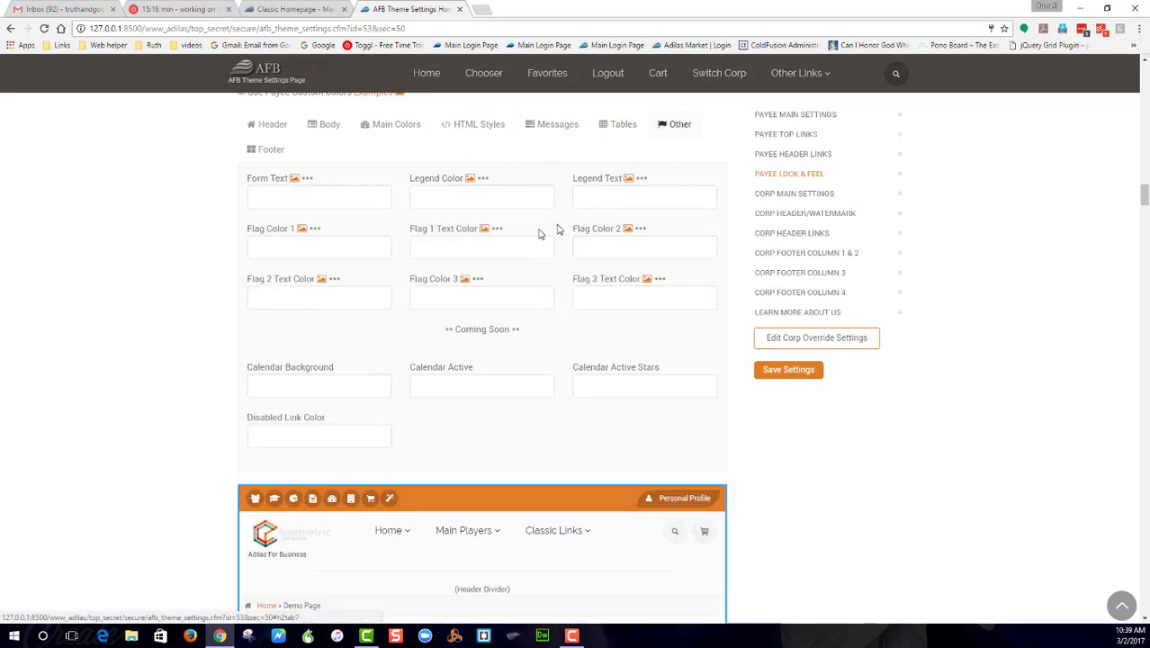
click(255, 151)
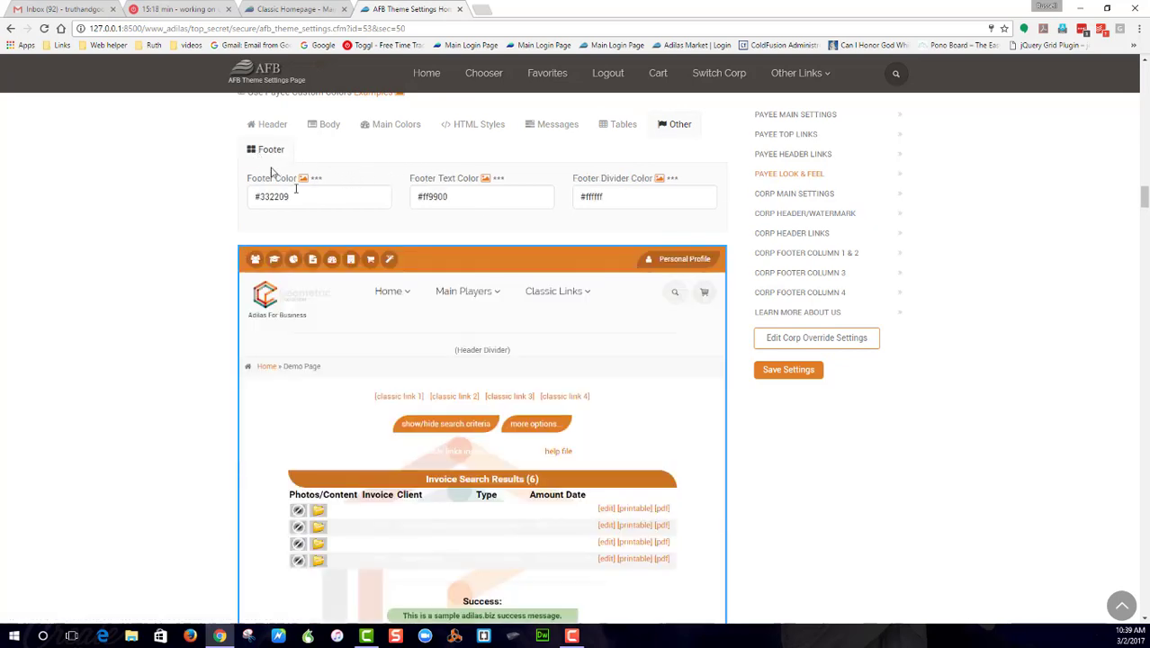
click(290, 196)
key(BackSpace)
click(492, 200)
key(BackSpace)
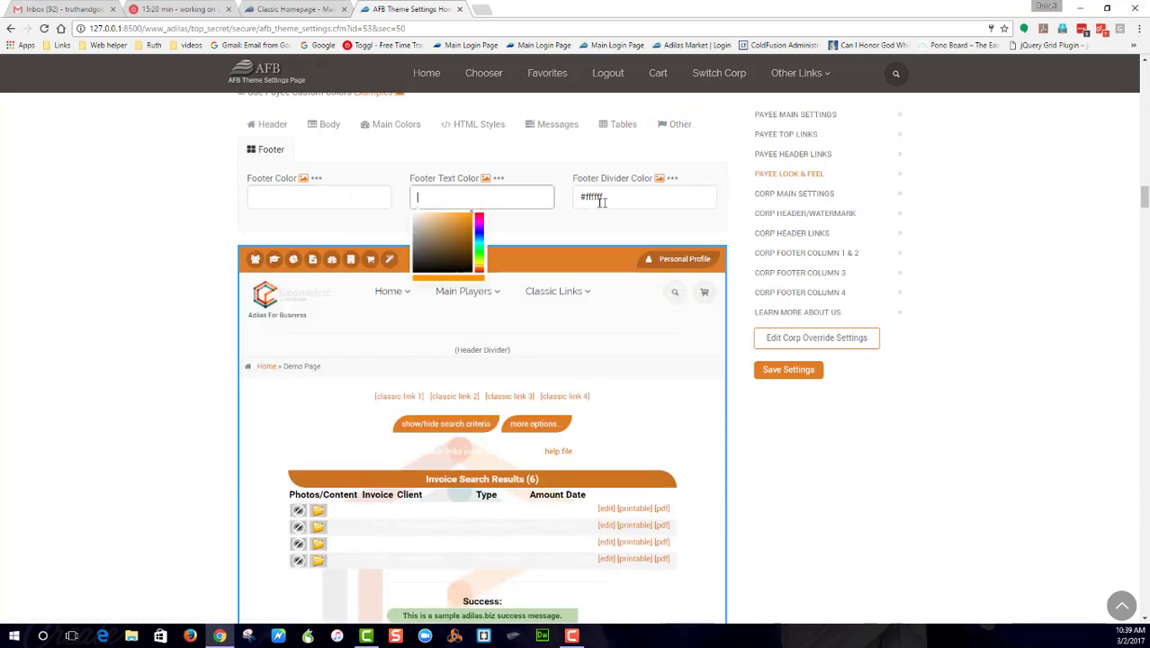
click(598, 200)
key(BackSpace)
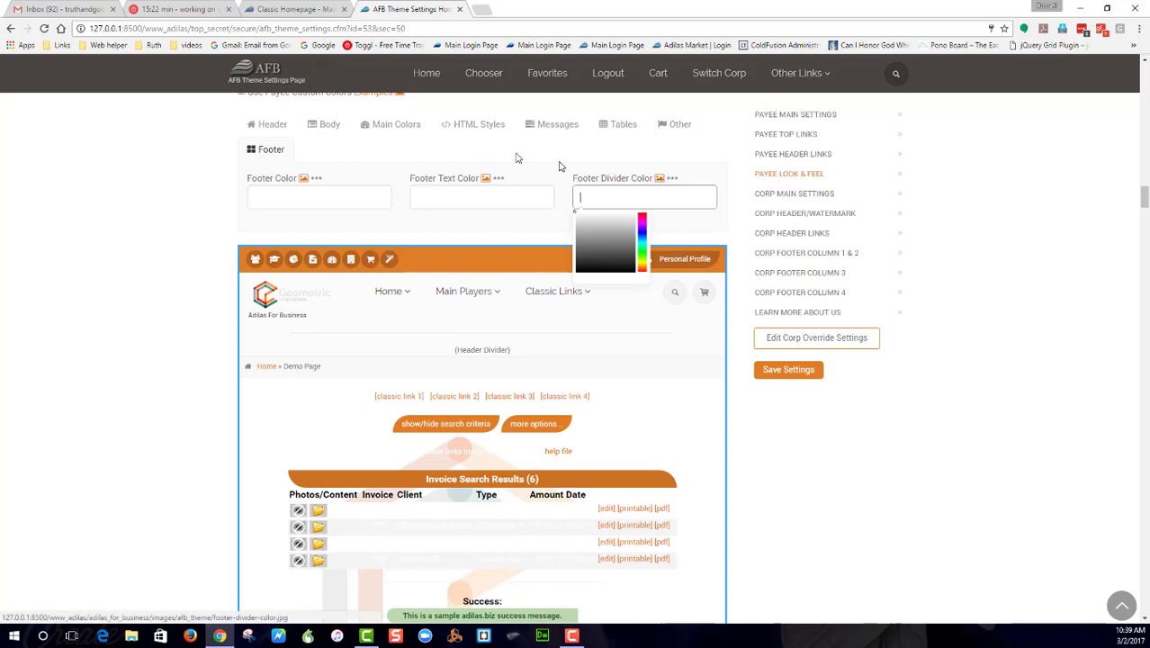
Step: Browse the header color example images from Top Background Color to Body Background Color, and close the viewer
click(290, 127)
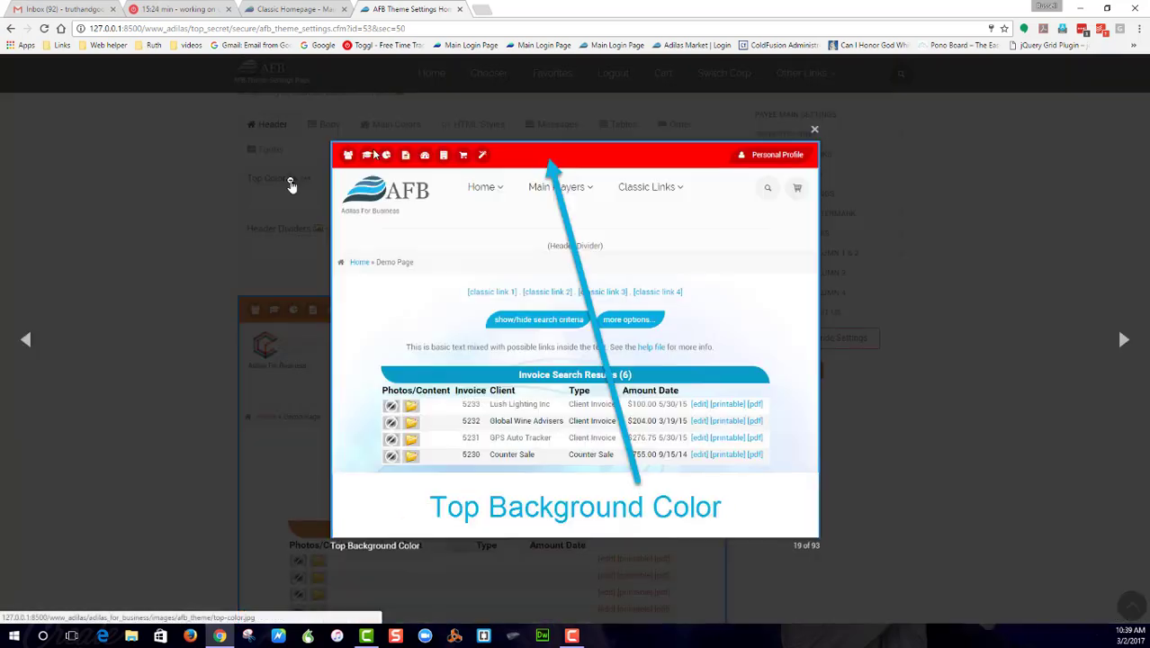
click(292, 178)
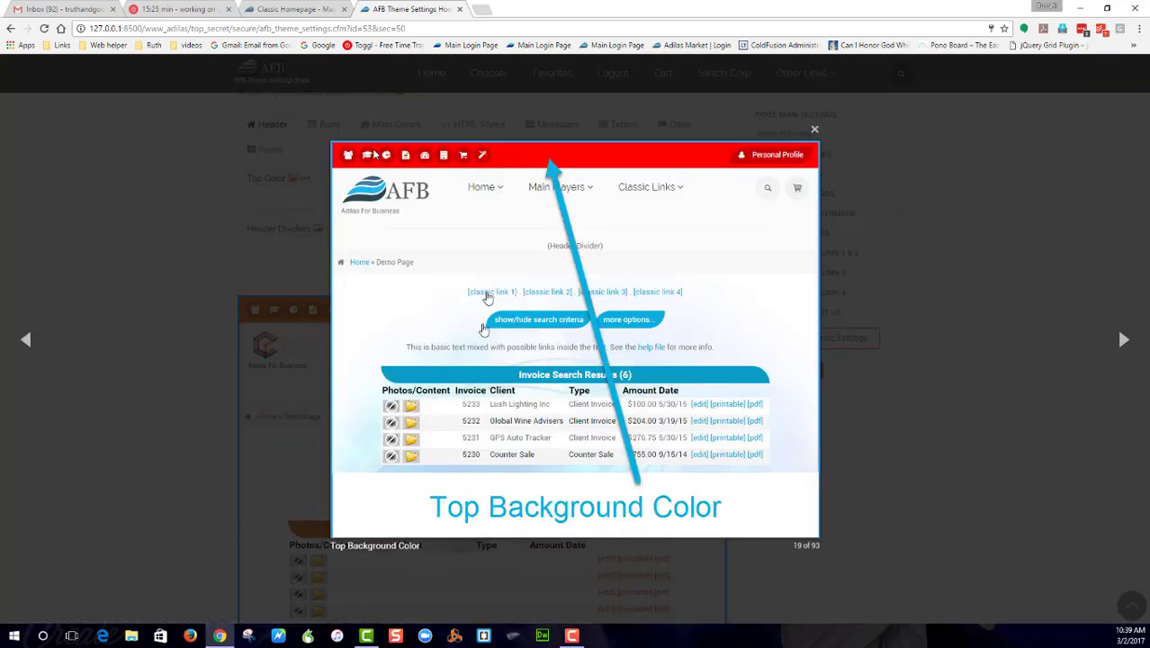
click(558, 199)
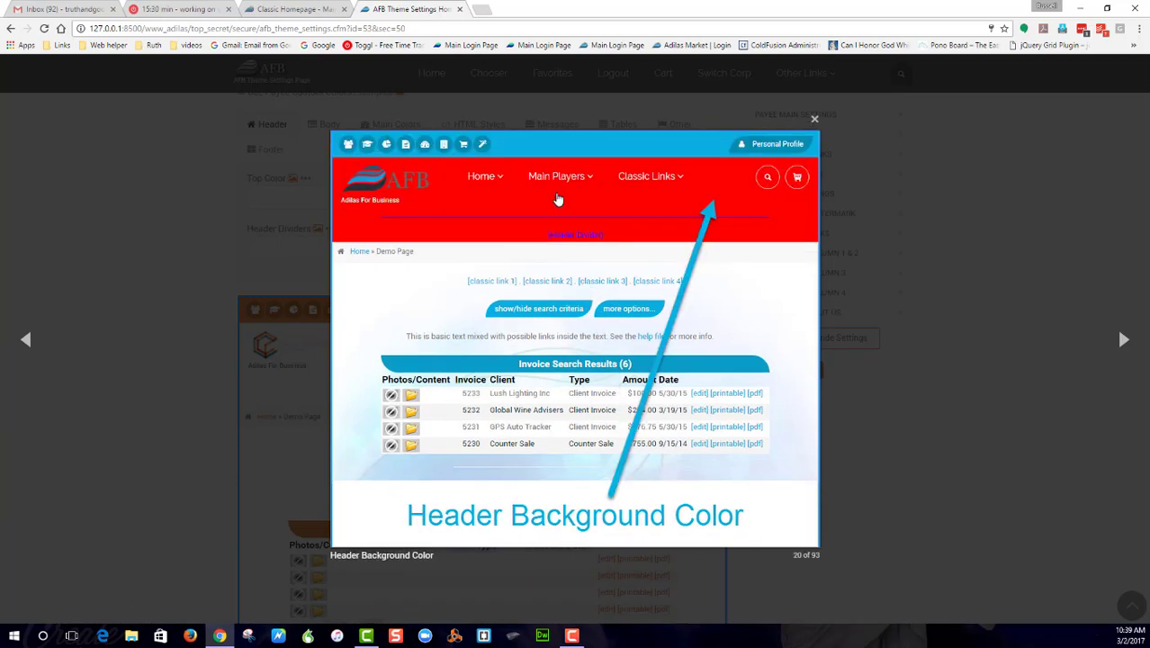
click(558, 199)
click(558, 199)
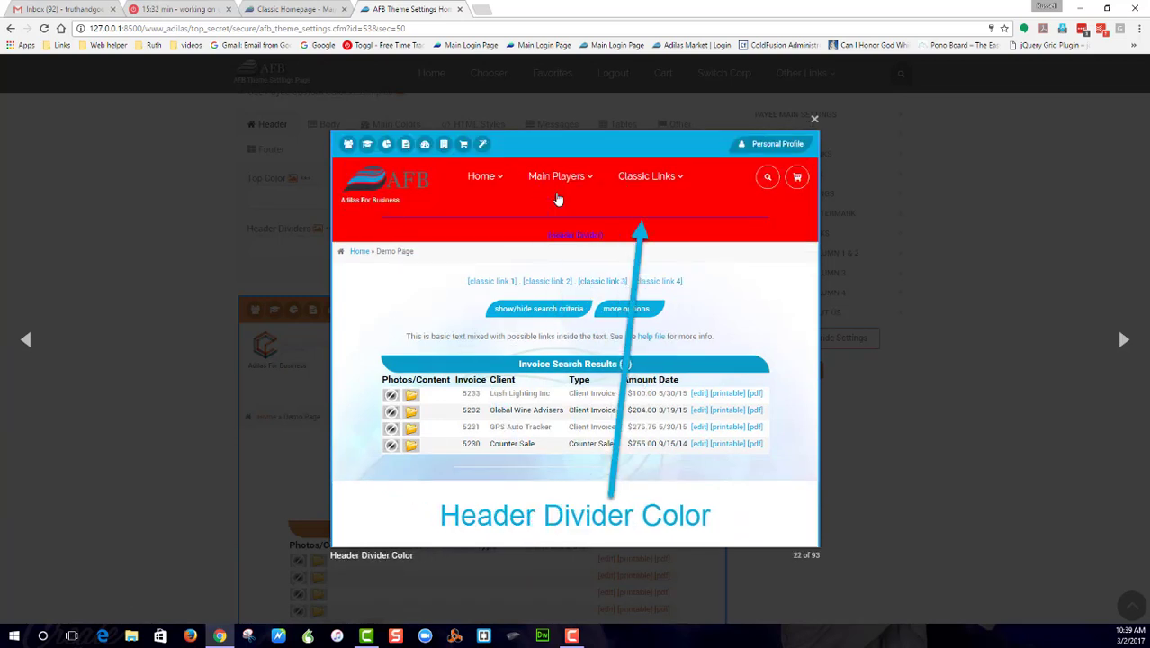
click(558, 199)
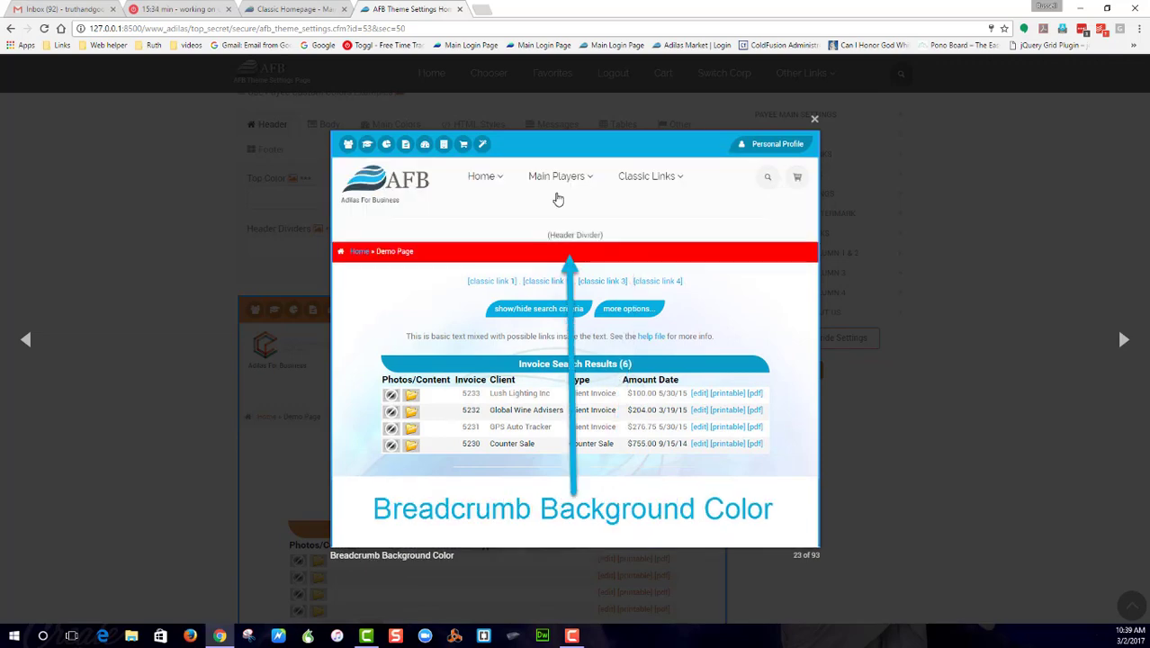
click(558, 199)
click(558, 199)
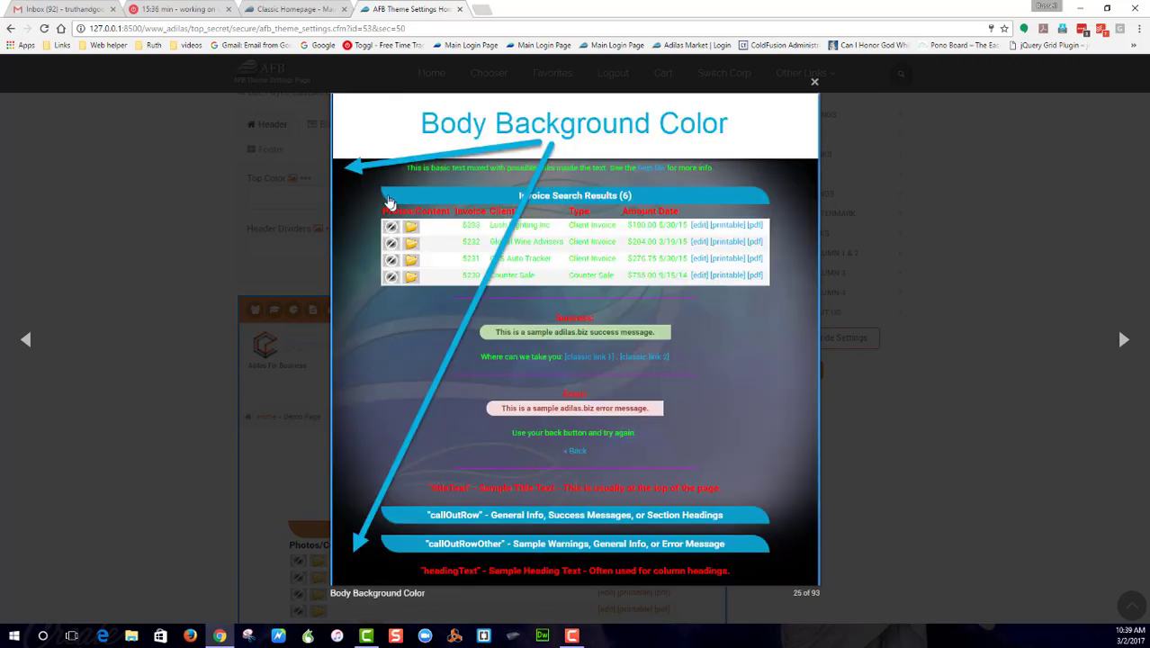
click(235, 216)
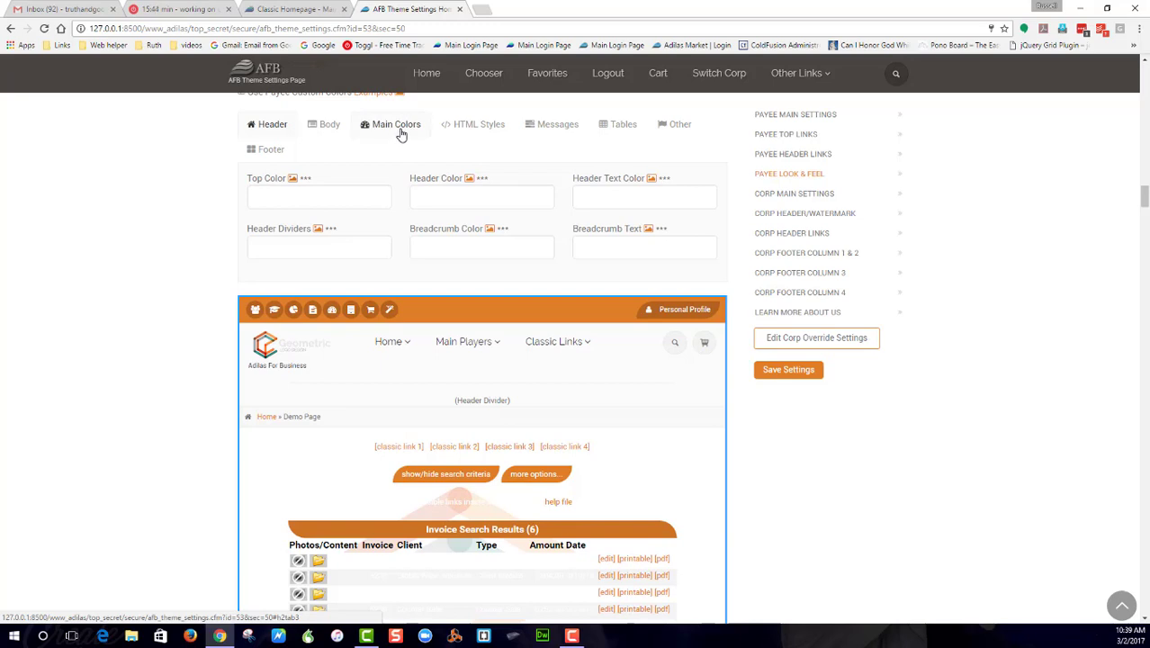
Step: Set the payee custom Main Color to the bright magenta #d701fa using the color picker
click(402, 128)
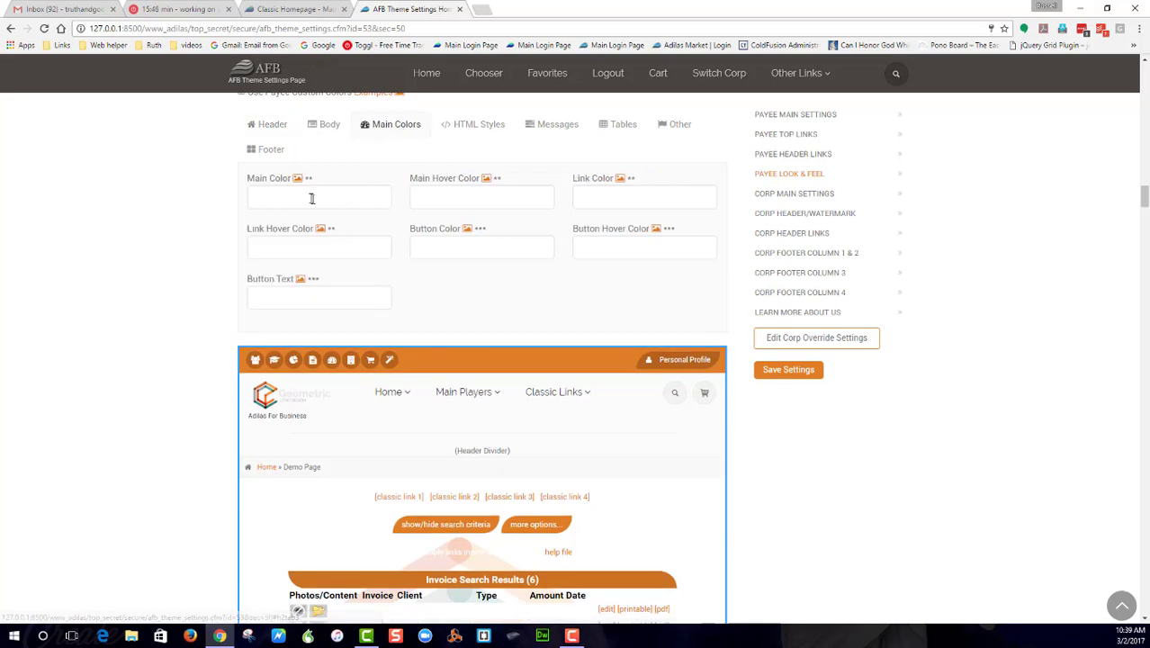
scroll(308, 197, up, 3)
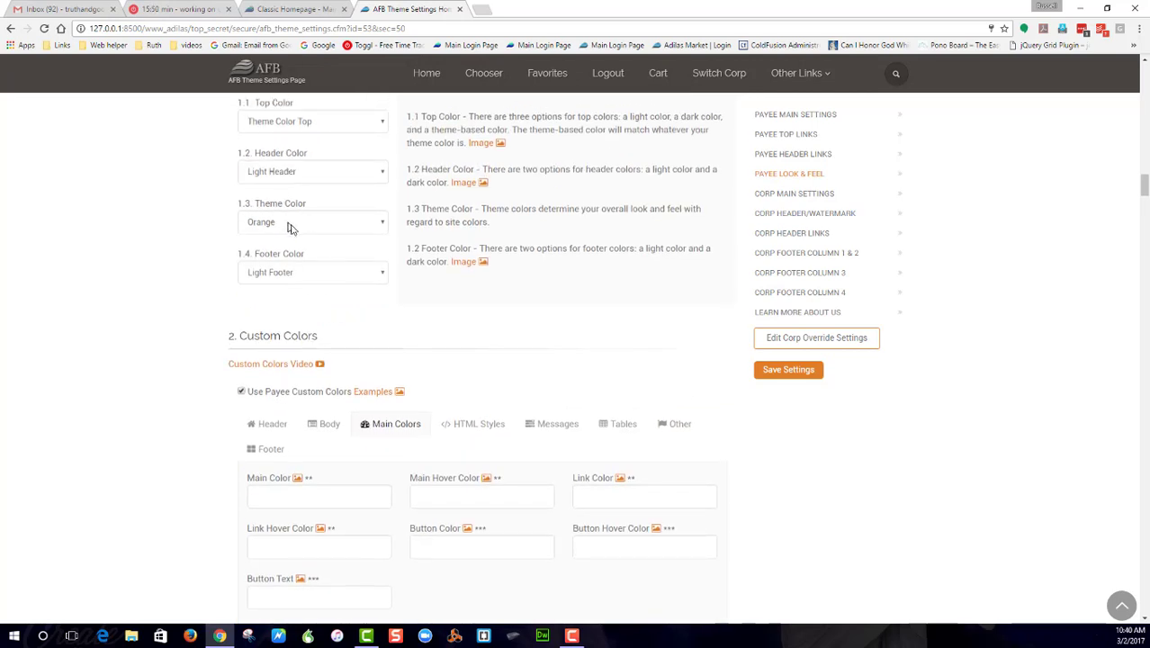
scroll(375, 254, down, 3)
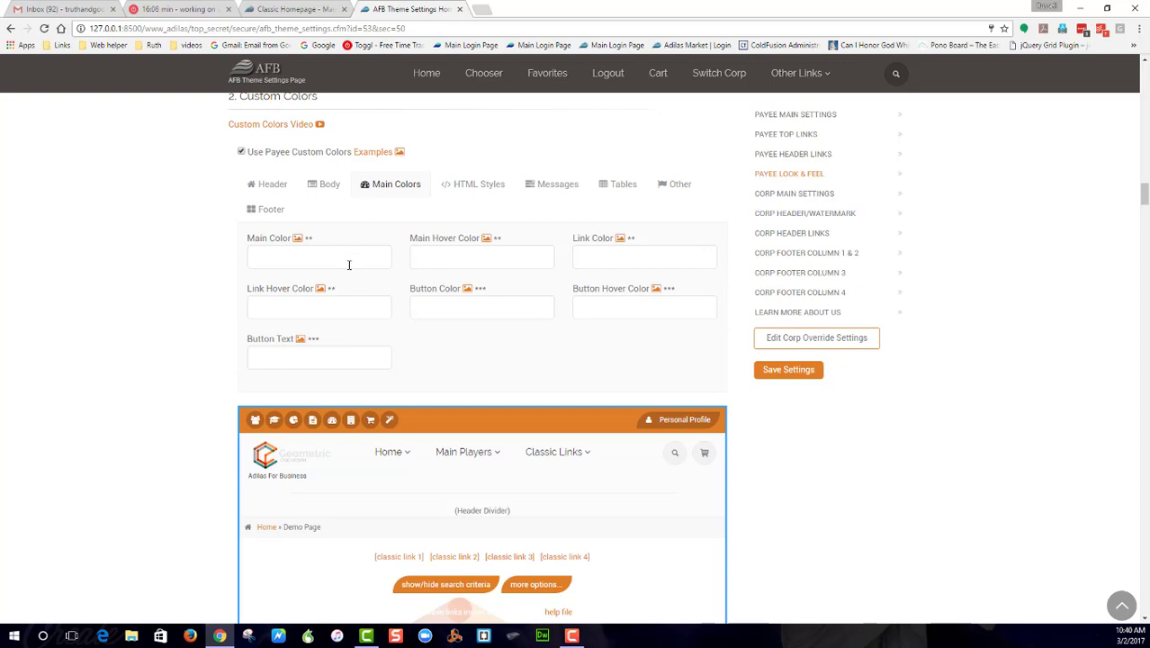
click(331, 255)
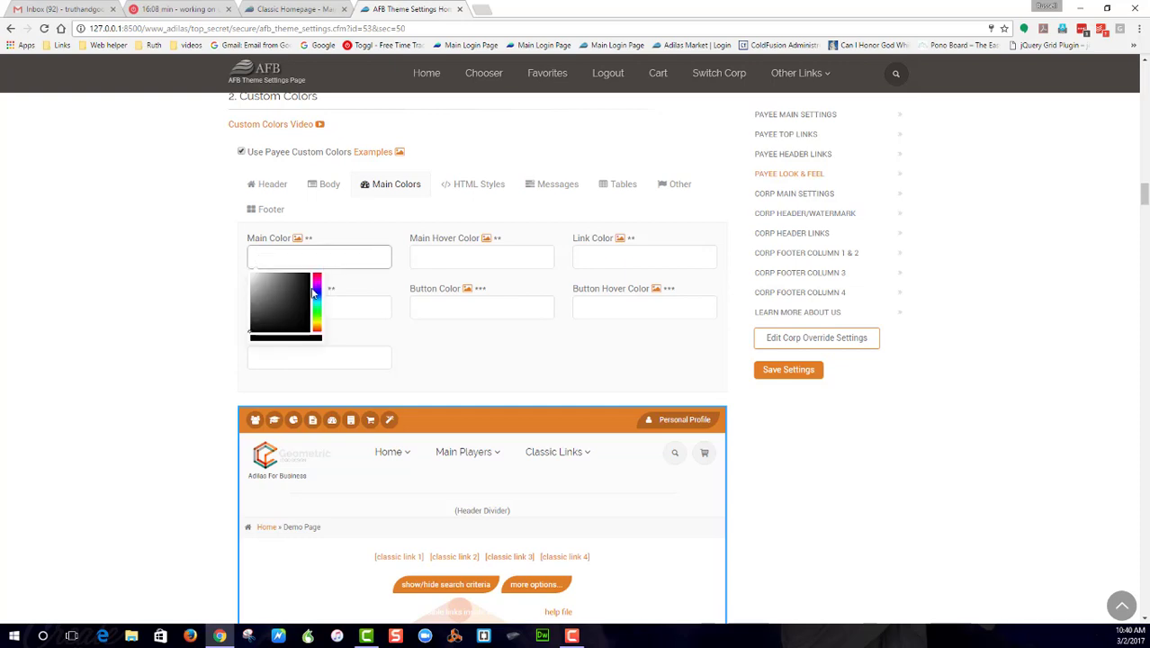
text(#000000)
click(308, 279)
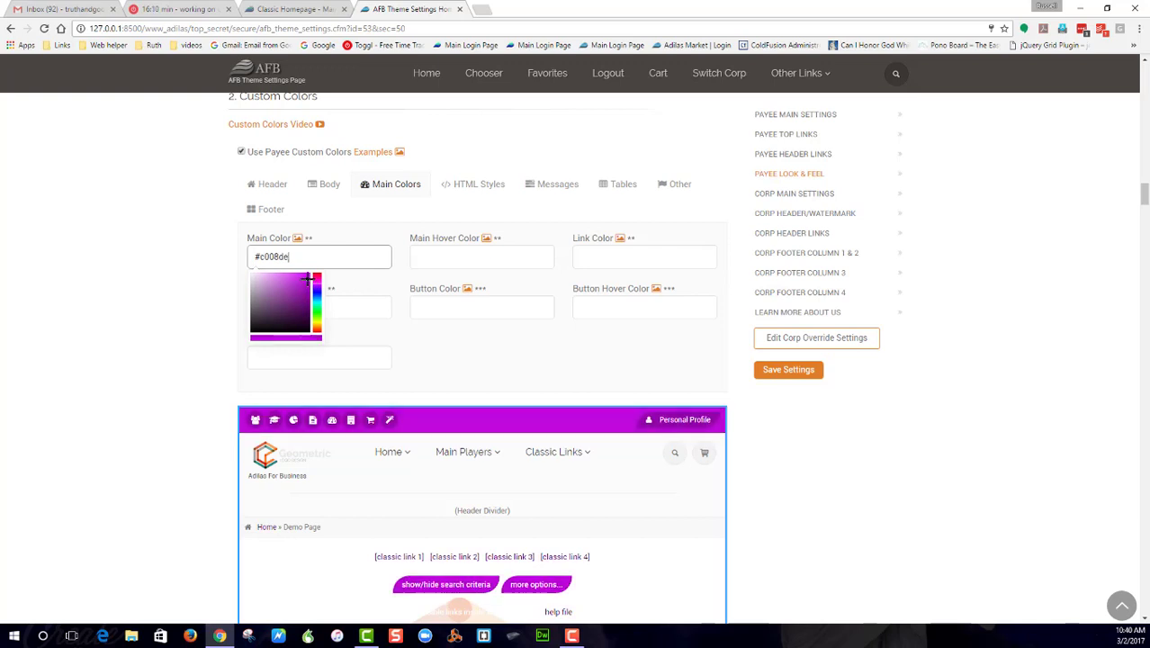
drag(306, 277, 240, 260)
Step: Reuse the Main Color value for Main Hover Color, darken it to #9e02b8, and check the preview
key(ctrl+c)
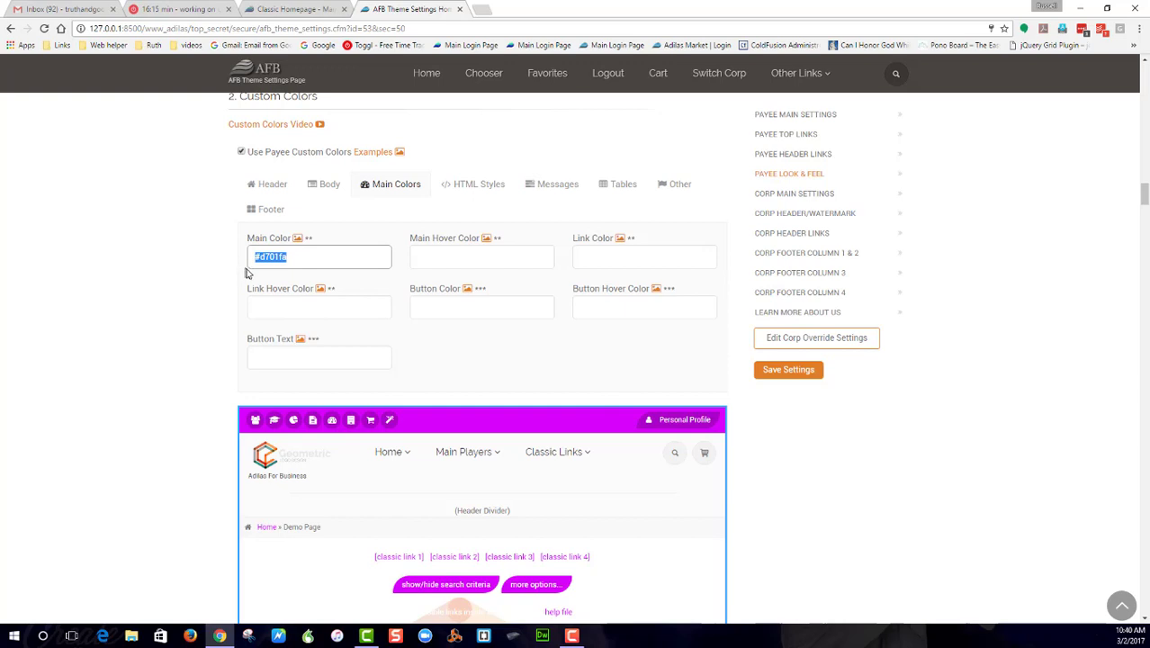
click(433, 258)
key(ctrl+v)
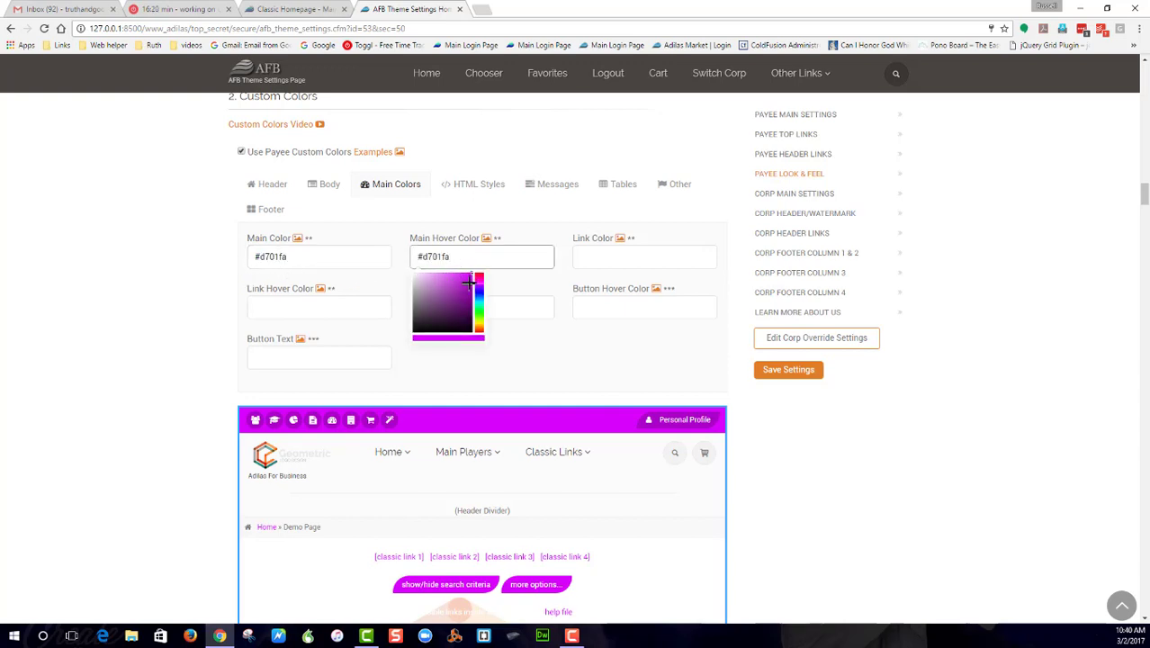
drag(469, 282, 472, 287)
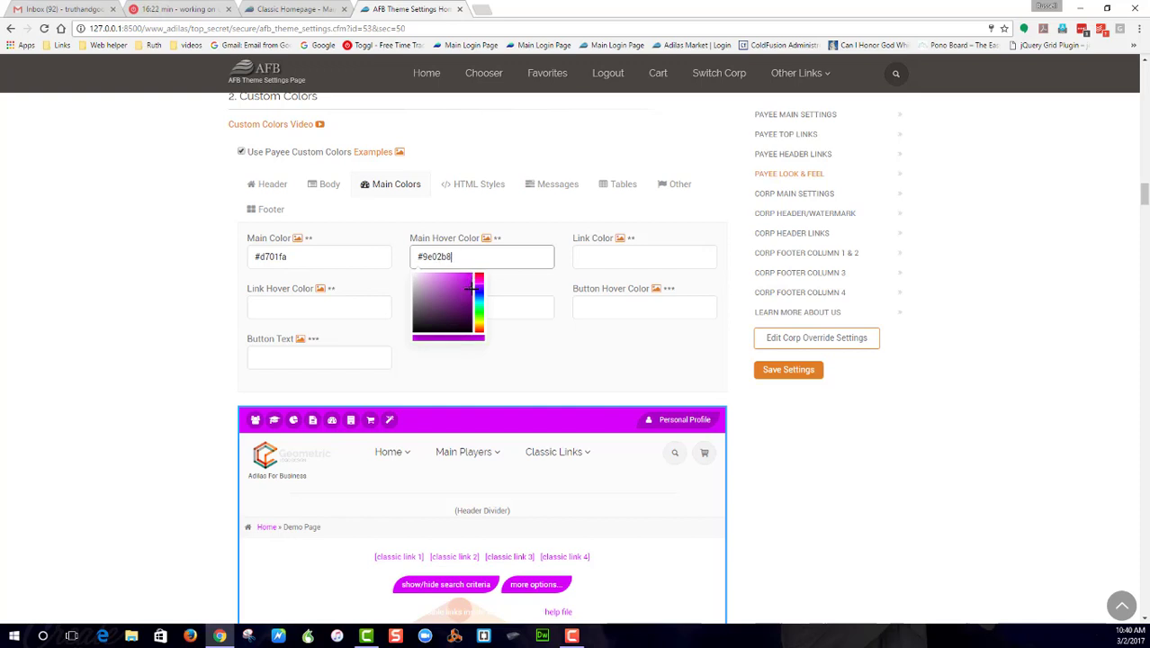
click(518, 360)
scroll(521, 340, down, 3)
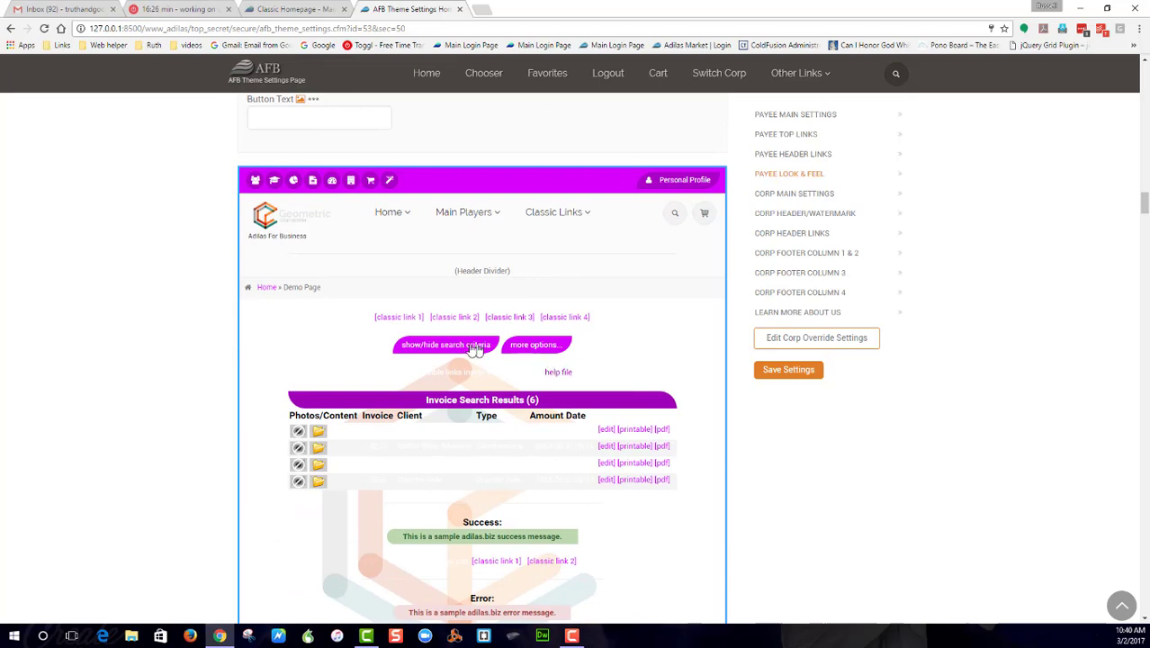
Step: Clear the custom Body Text Color and review the text in the sample page preview
scroll(438, 230, up, 3)
click(335, 246)
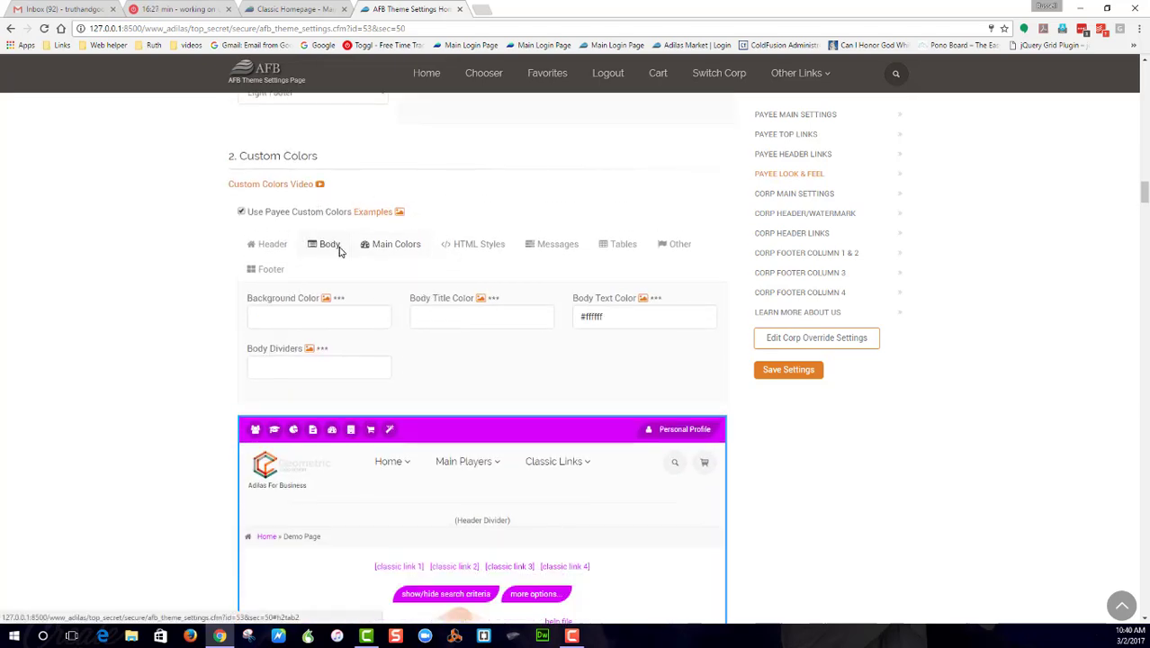
click(605, 315)
key(BackSpace)
click(505, 378)
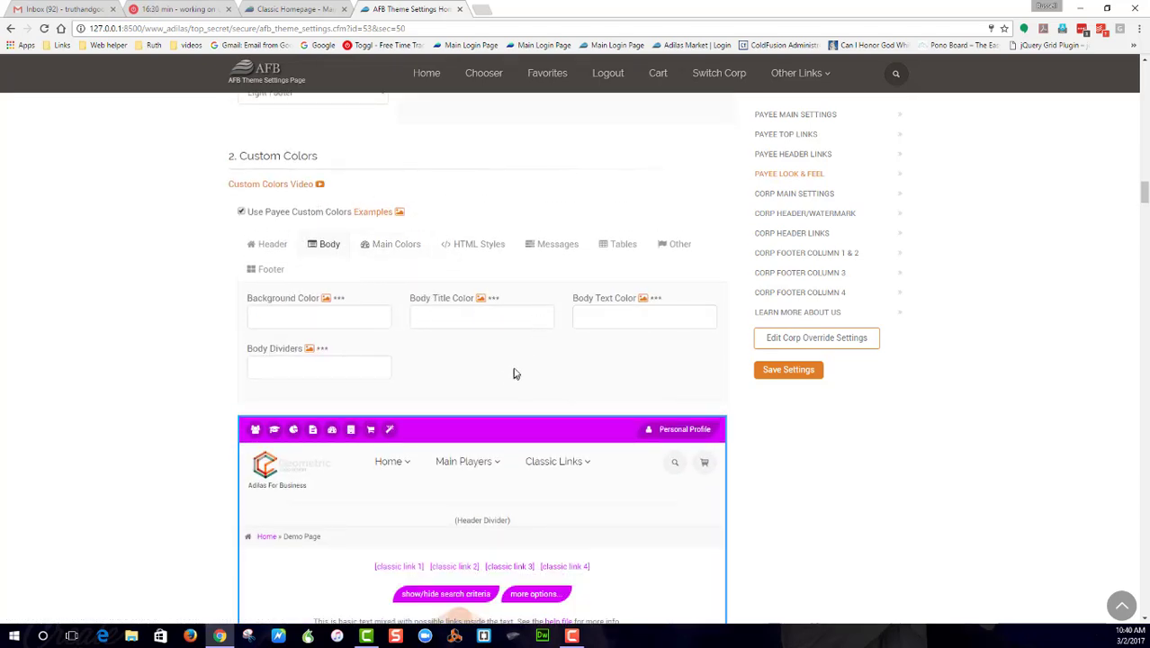
scroll(514, 373, down, 3)
scroll(499, 406, down, 5)
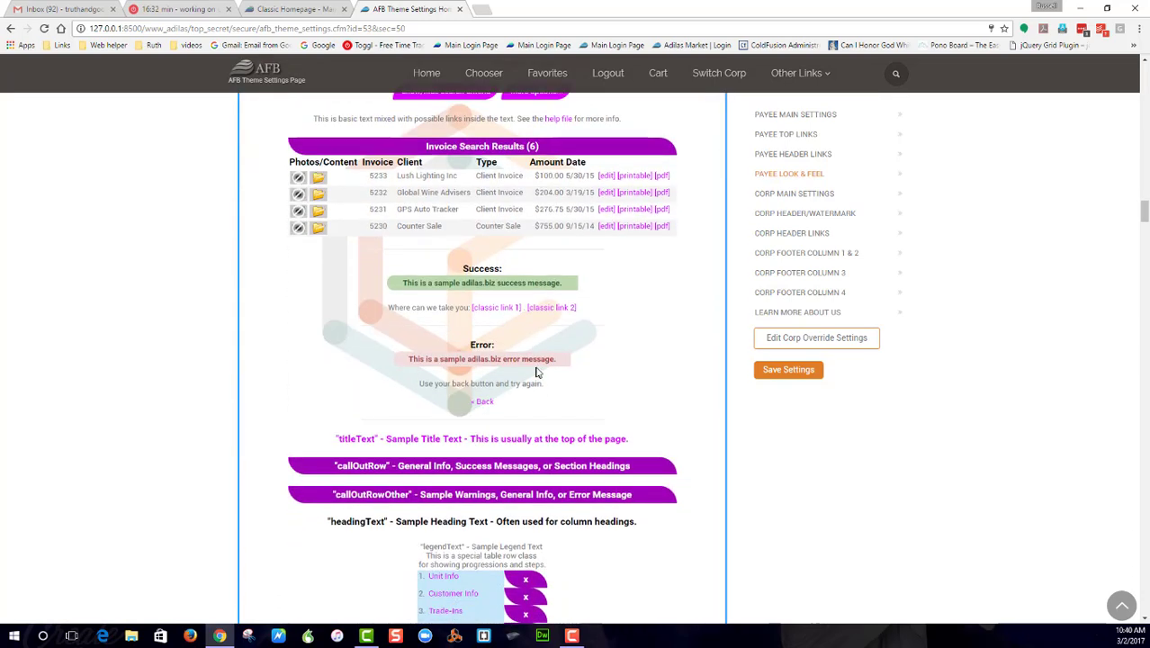
scroll(585, 397, up, 8)
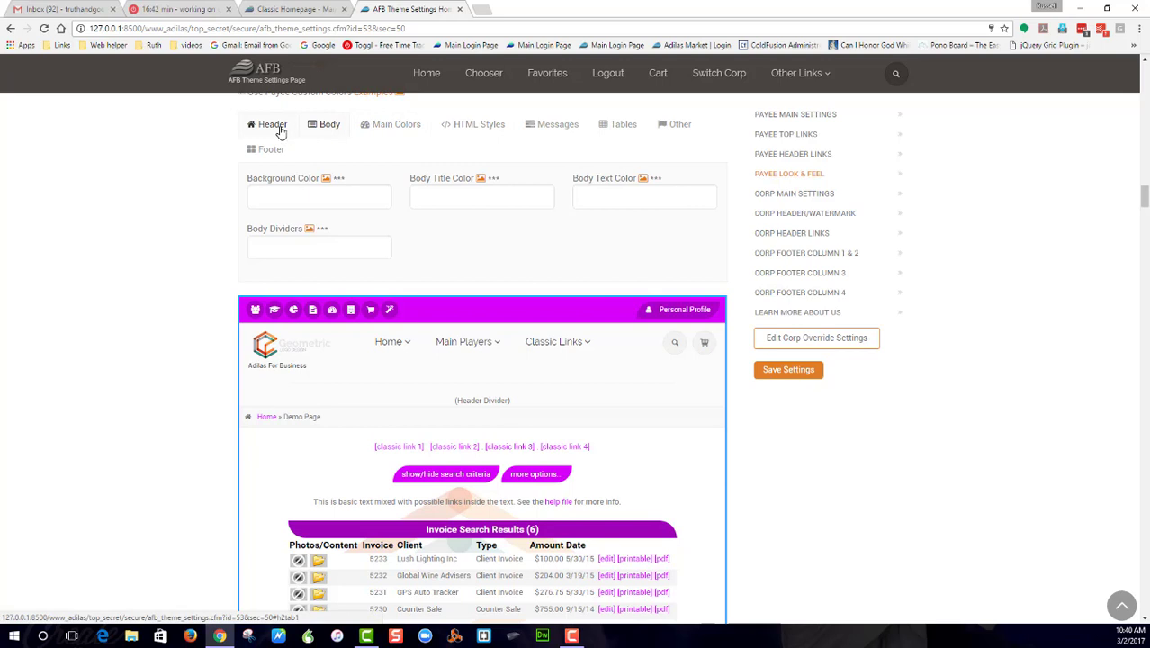
Step: Save the magenta theme settings, view the classic homepage, and return to the theme settings page
click(790, 380)
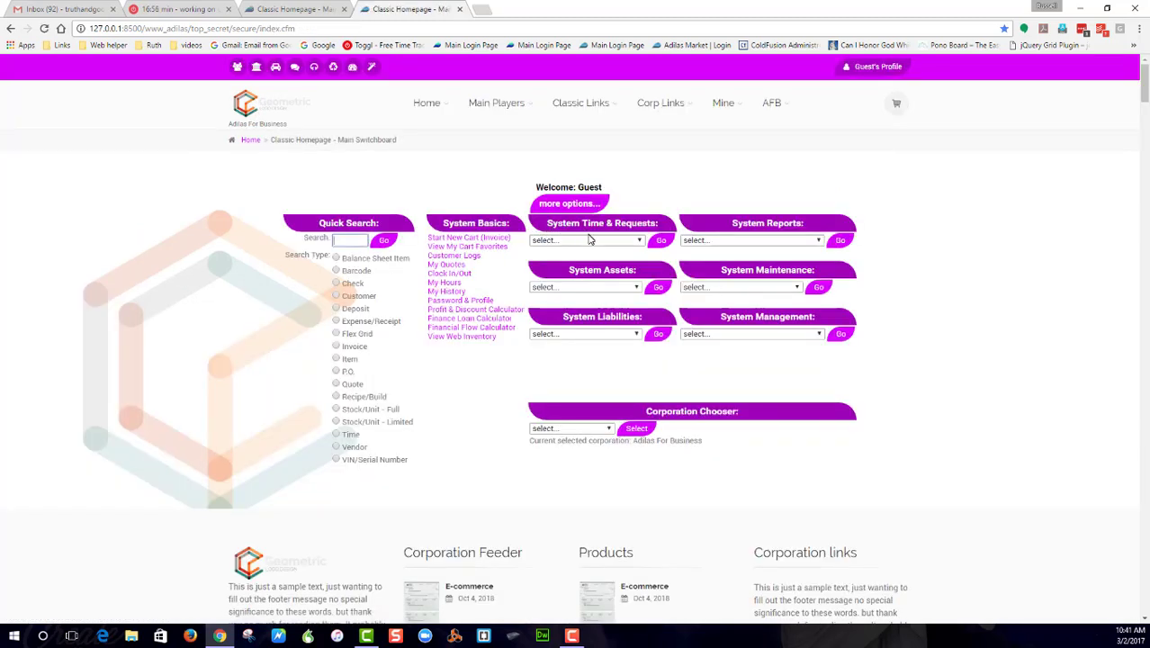
click(518, 312)
key(alt+Left)
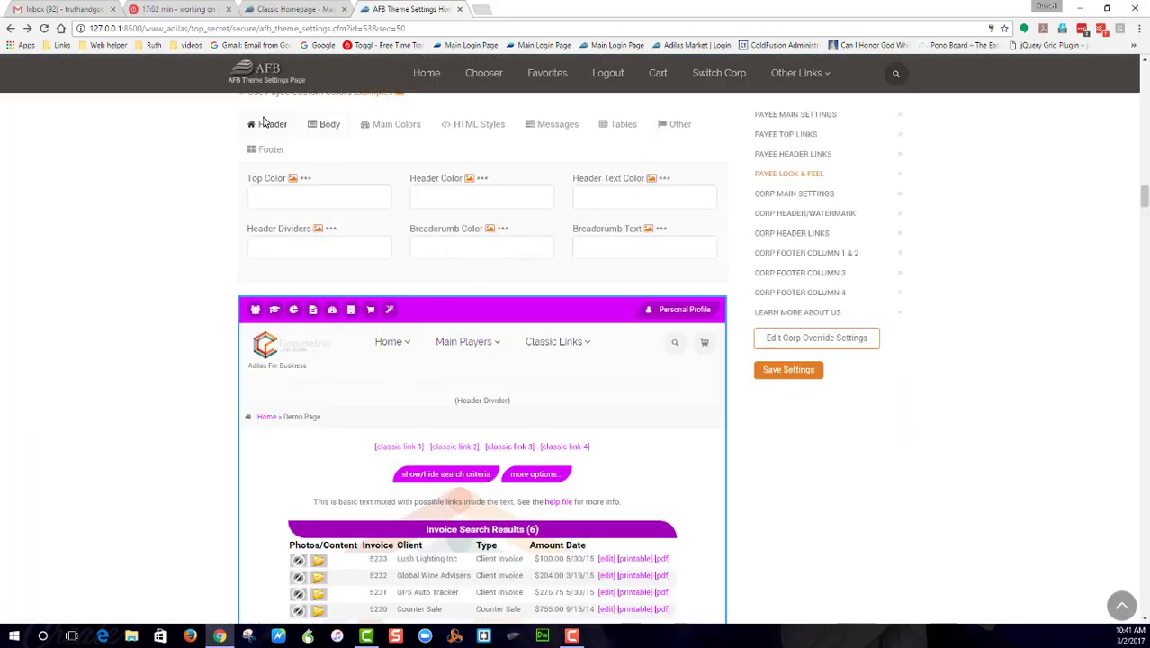
Step: Set the custom header Top Color to the cyan #00f0ff
click(283, 198)
click(318, 244)
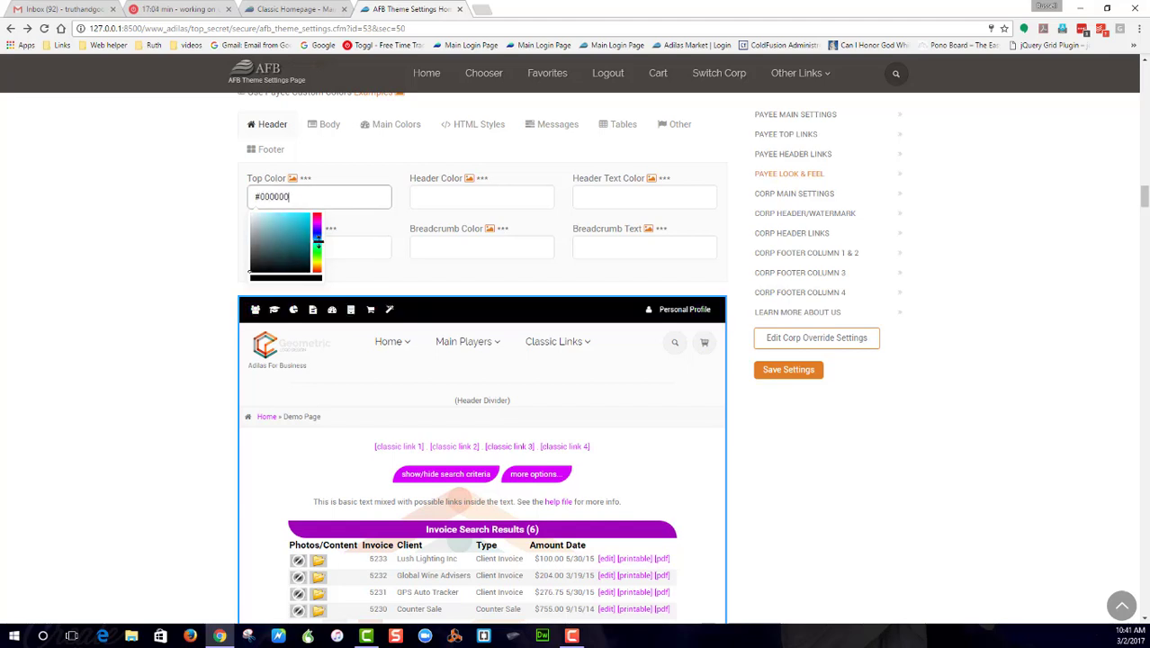
drag(304, 241, 309, 212)
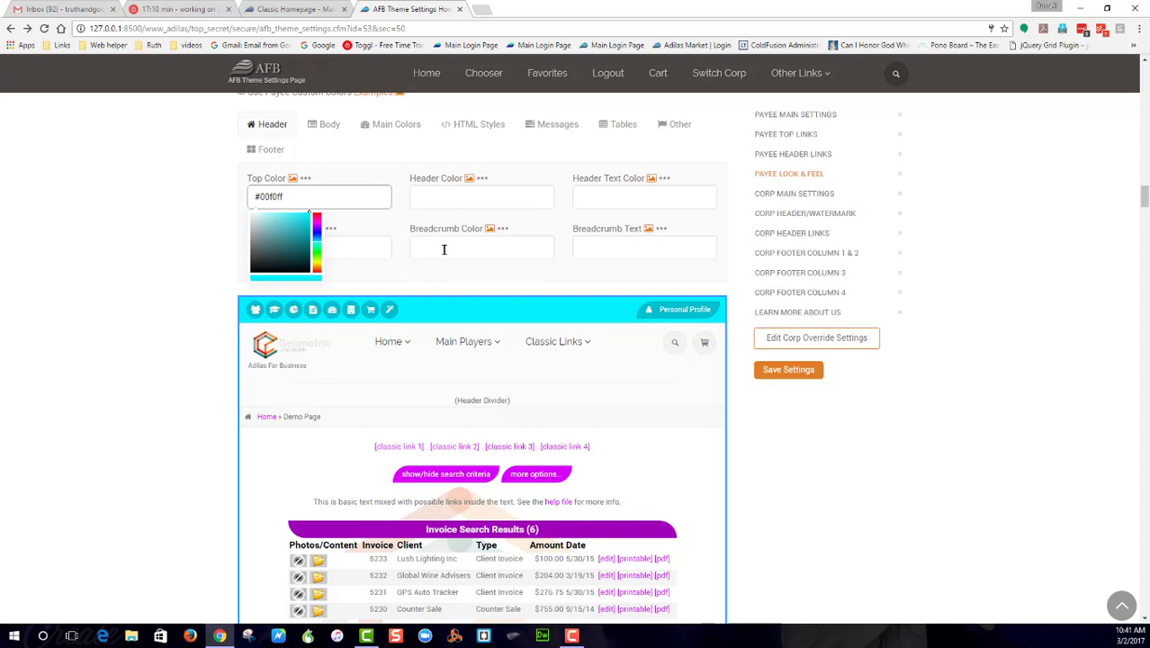
Step: Set the messages' Call Out Row Color to the green #1e802d
click(546, 131)
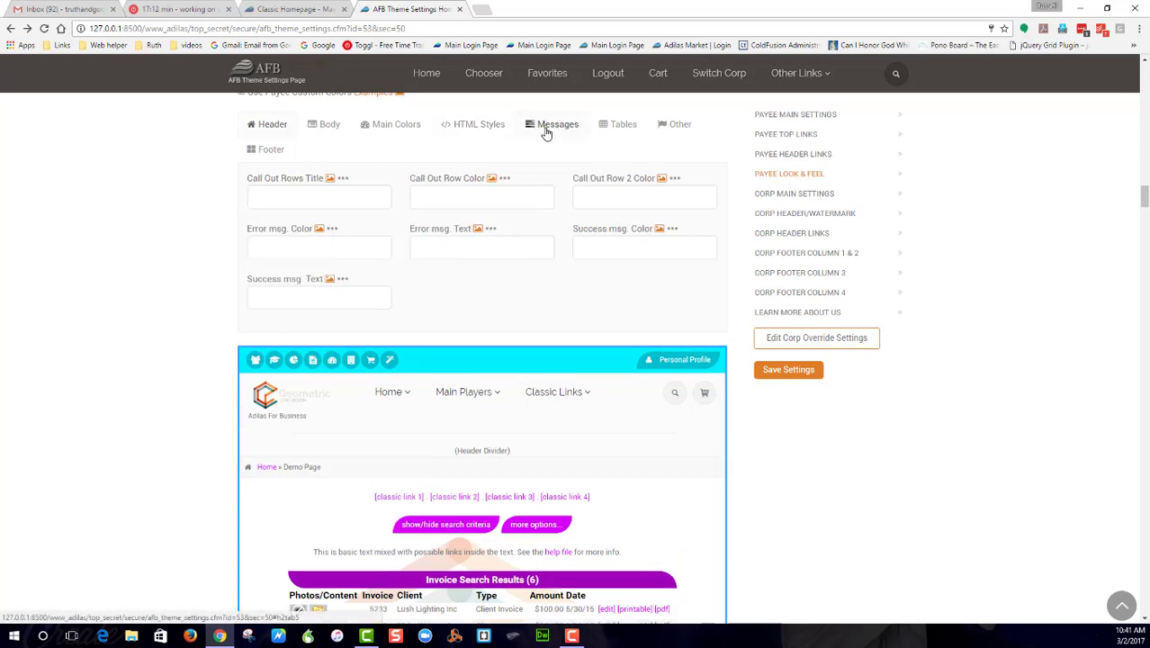
click(487, 134)
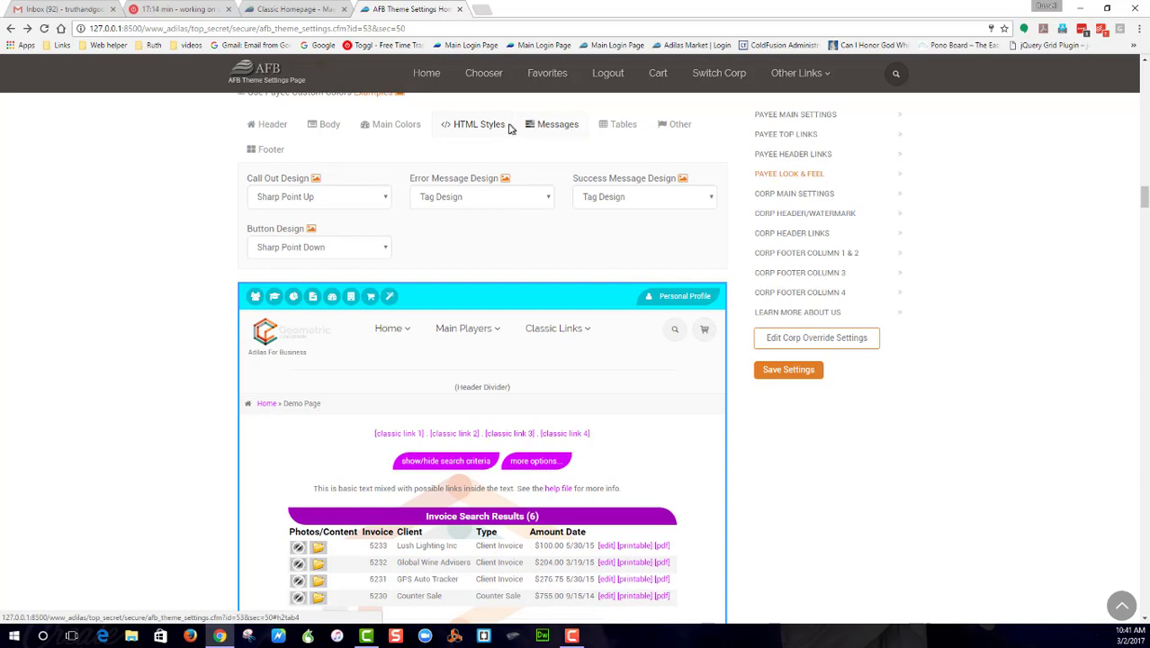
click(617, 126)
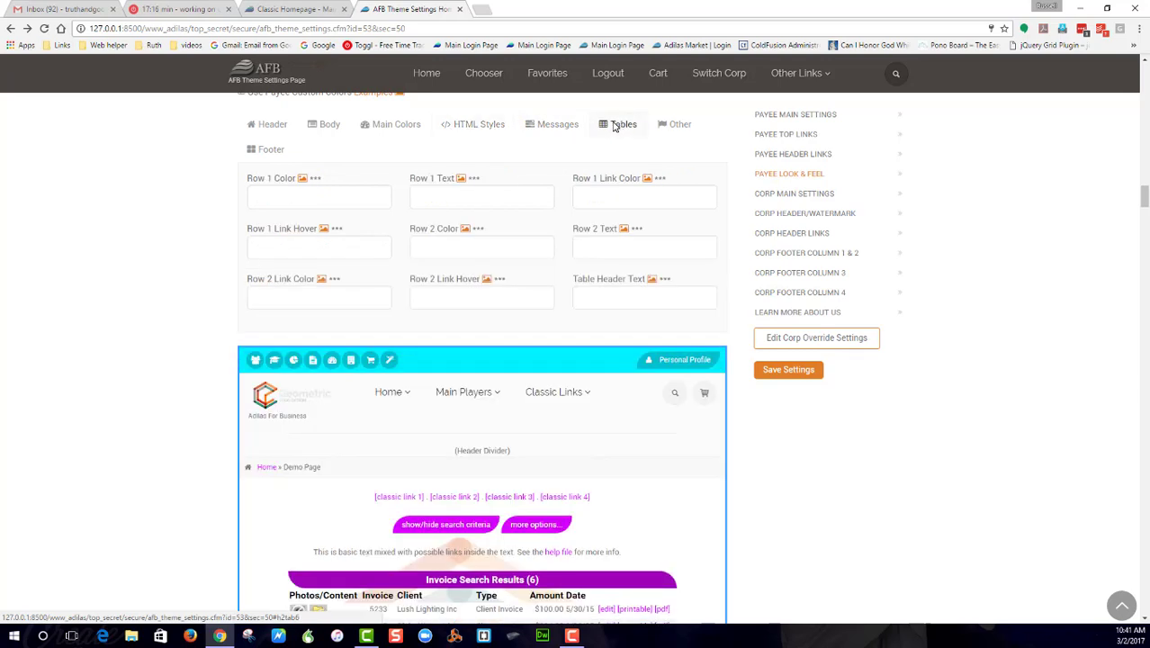
click(567, 128)
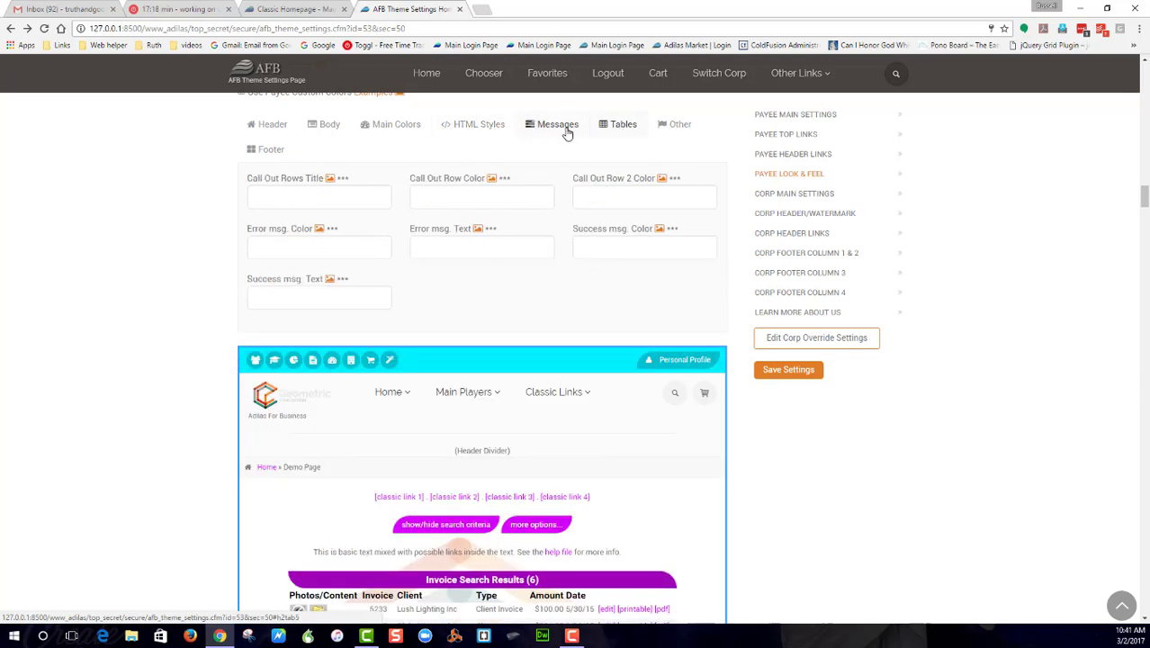
click(445, 197)
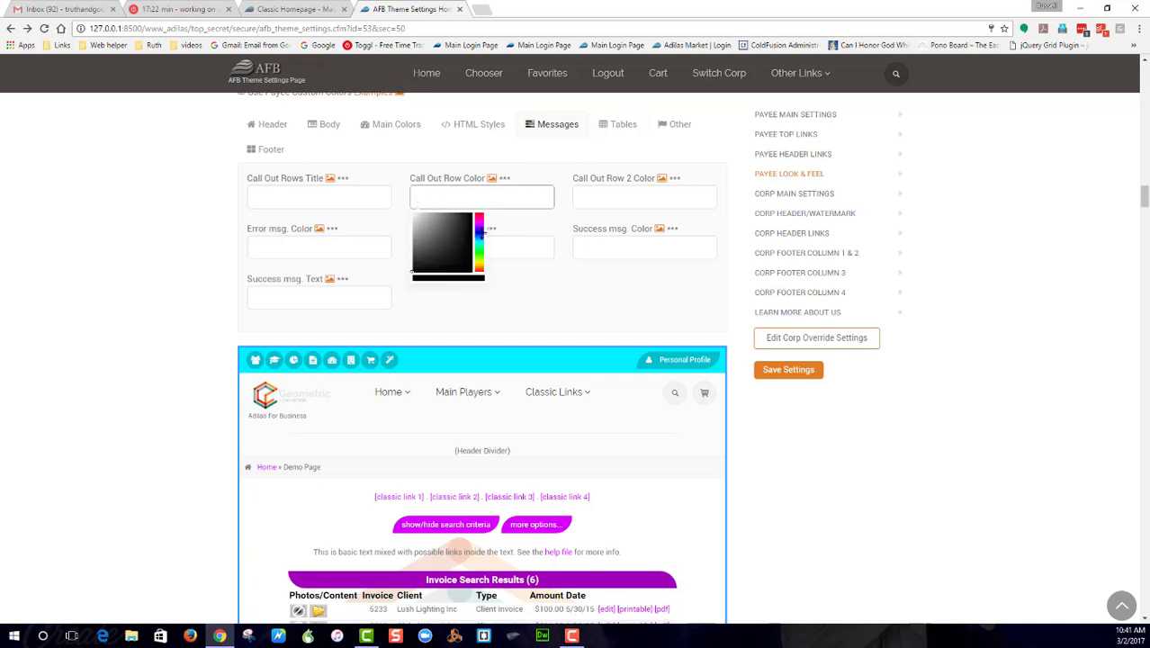
click(480, 252)
drag(458, 255, 458, 242)
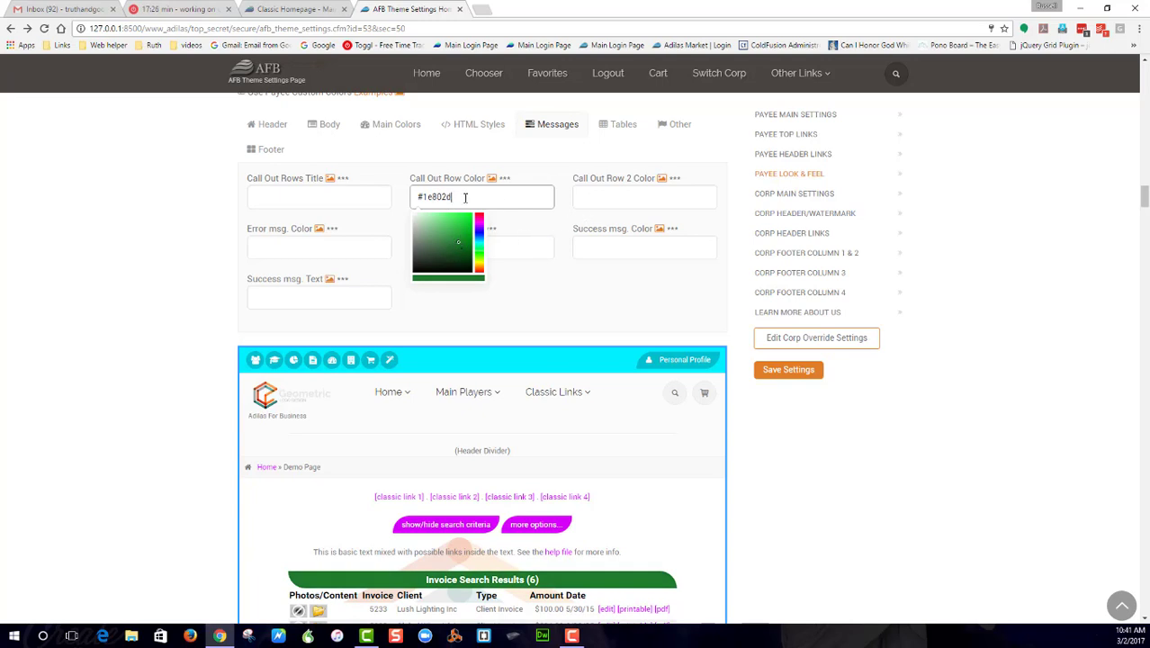
Step: Copy the Call Out Row Color into Call Out Row 2 Color, darken it to #0c5718, and check both rows in the preview
drag(466, 198, 400, 198)
key(ctrl+c)
click(580, 200)
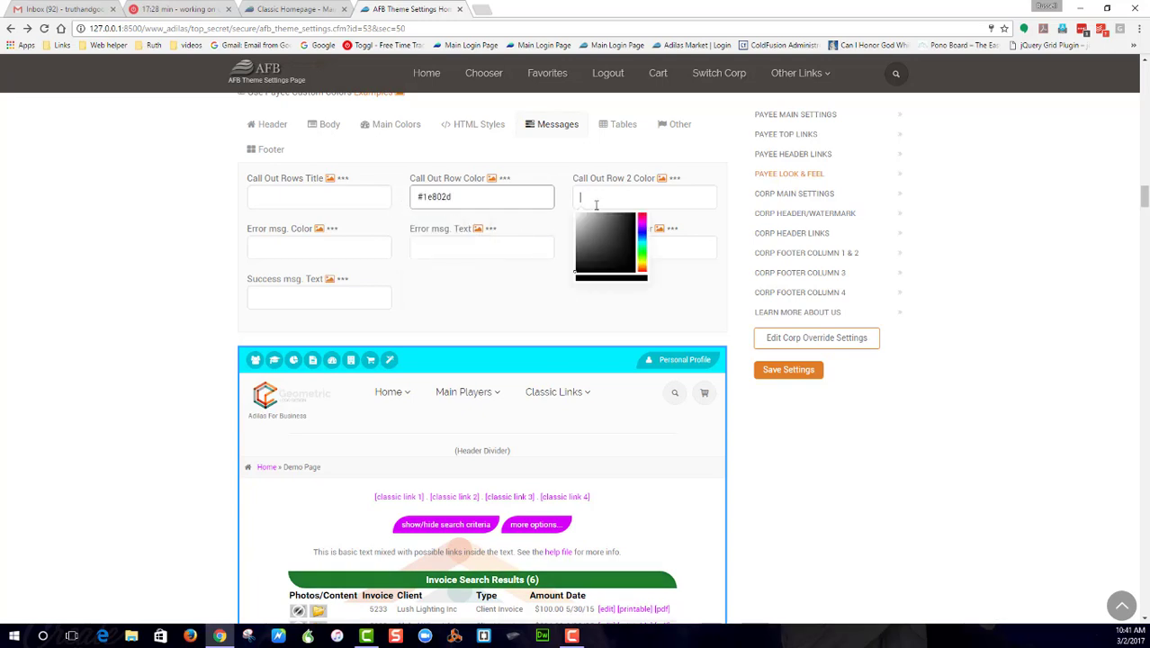
key(ctrl+v)
drag(621, 244, 627, 252)
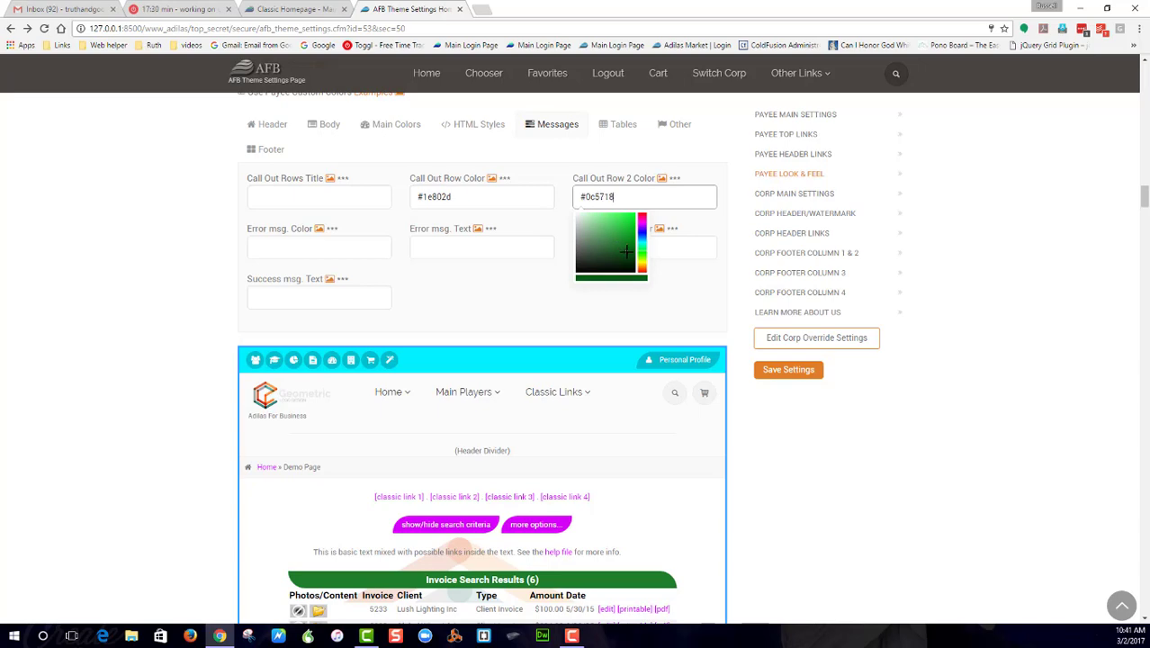
click(505, 315)
scroll(540, 378, down, 6)
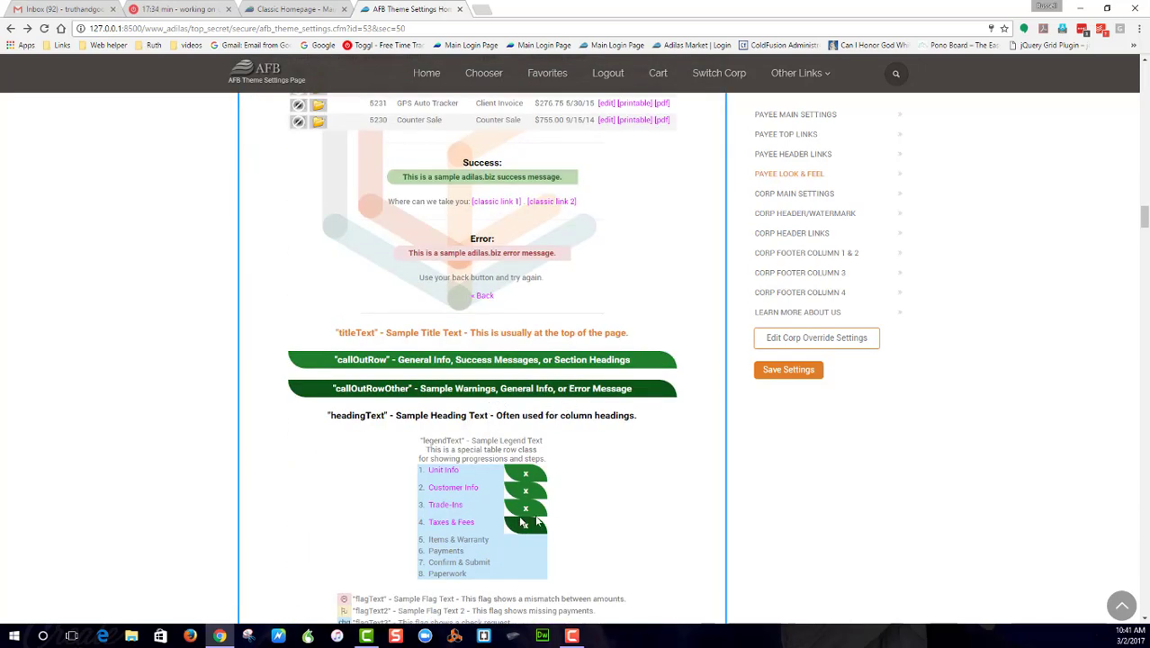
scroll(594, 414, up, 4)
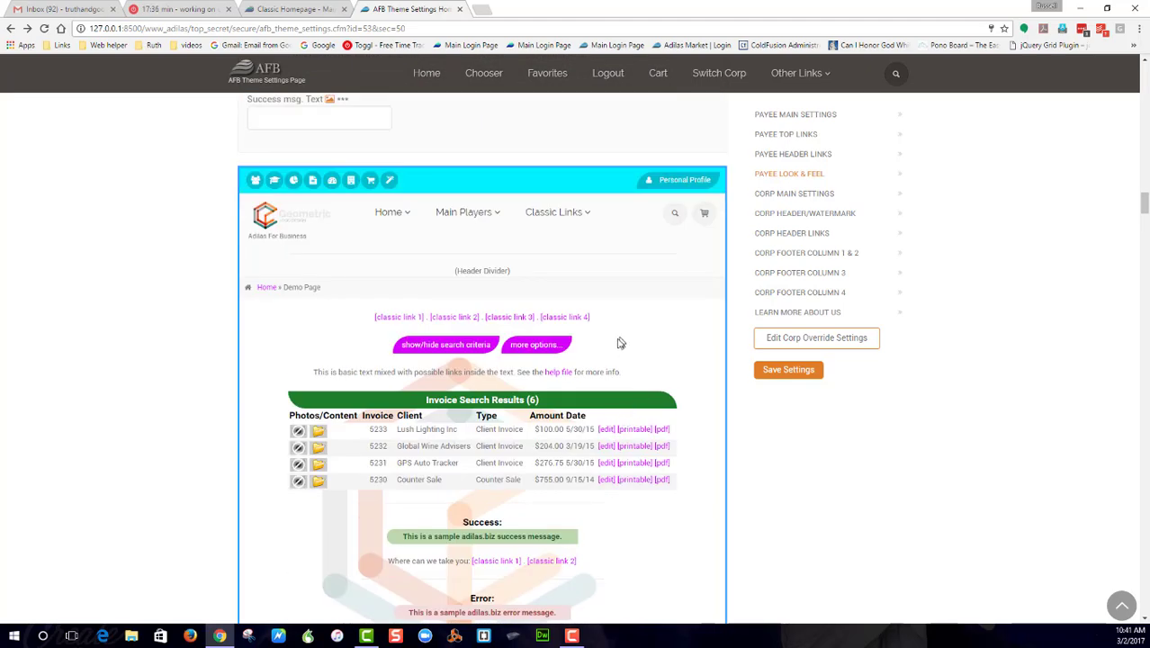
scroll(619, 341, up, 1)
scroll(395, 319, up, 1)
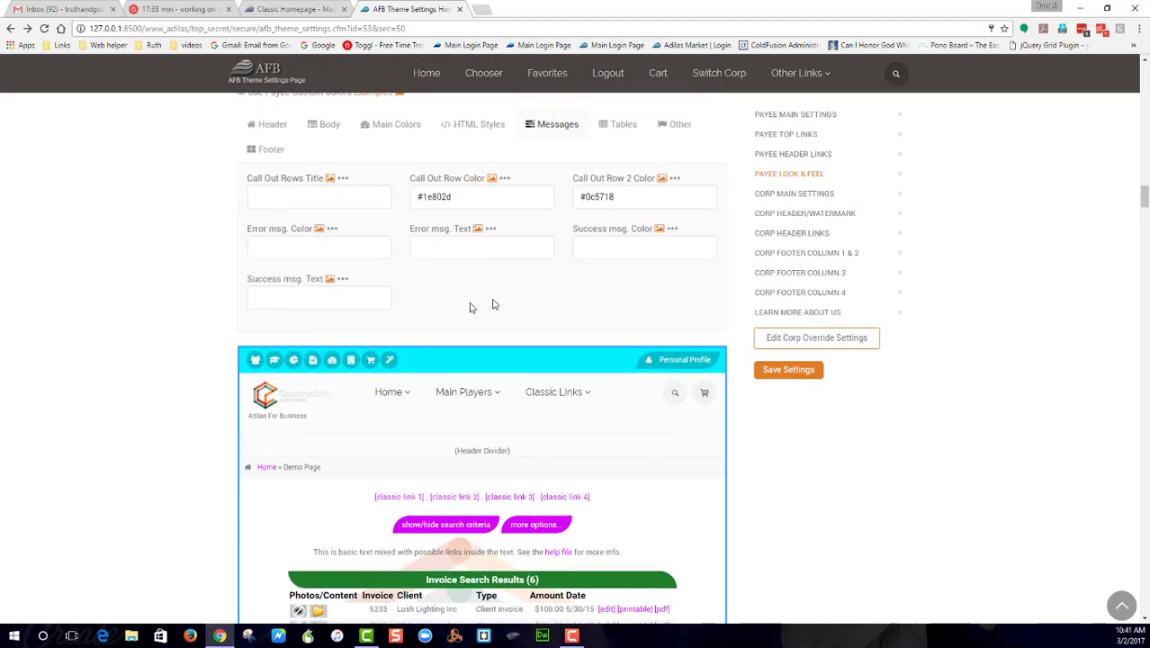
Step: Save the cyan top and green call-out colors, view them on the classic homepage, and return to the theme settings
click(768, 376)
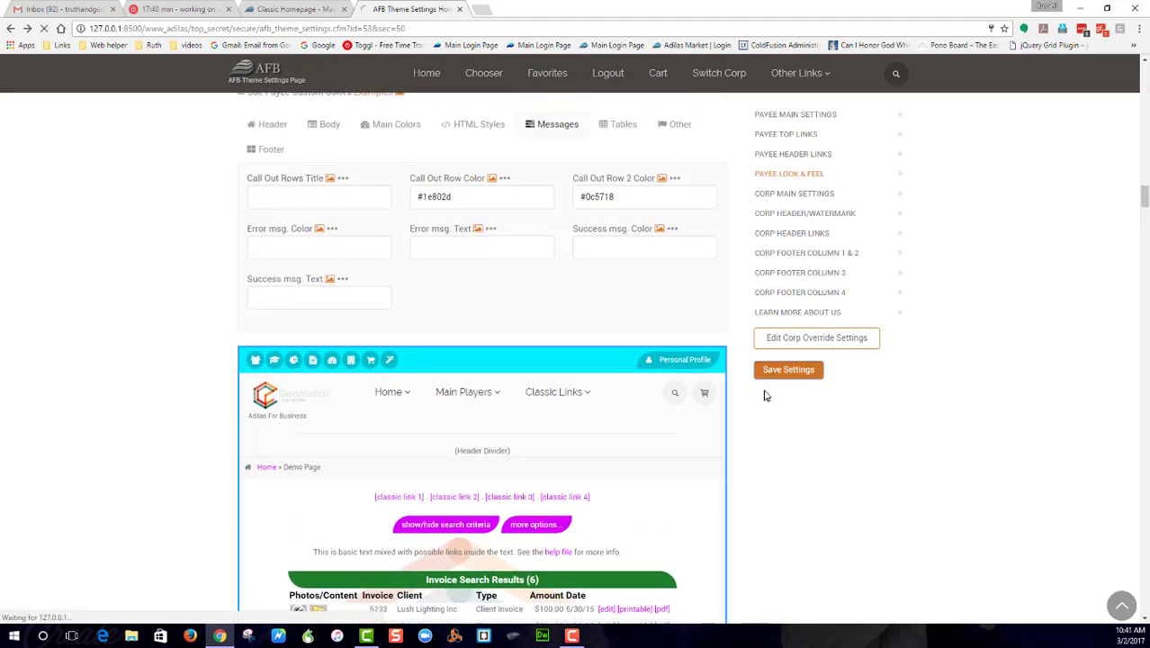
click(275, 96)
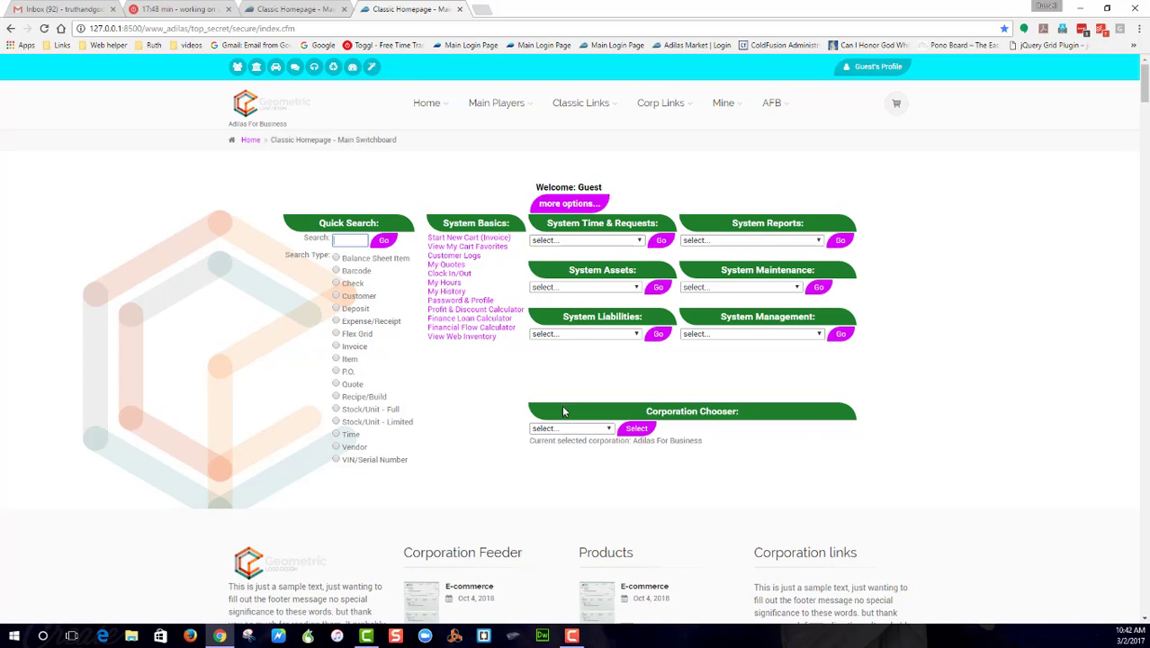
key(alt+Left)
key(alt+Left)
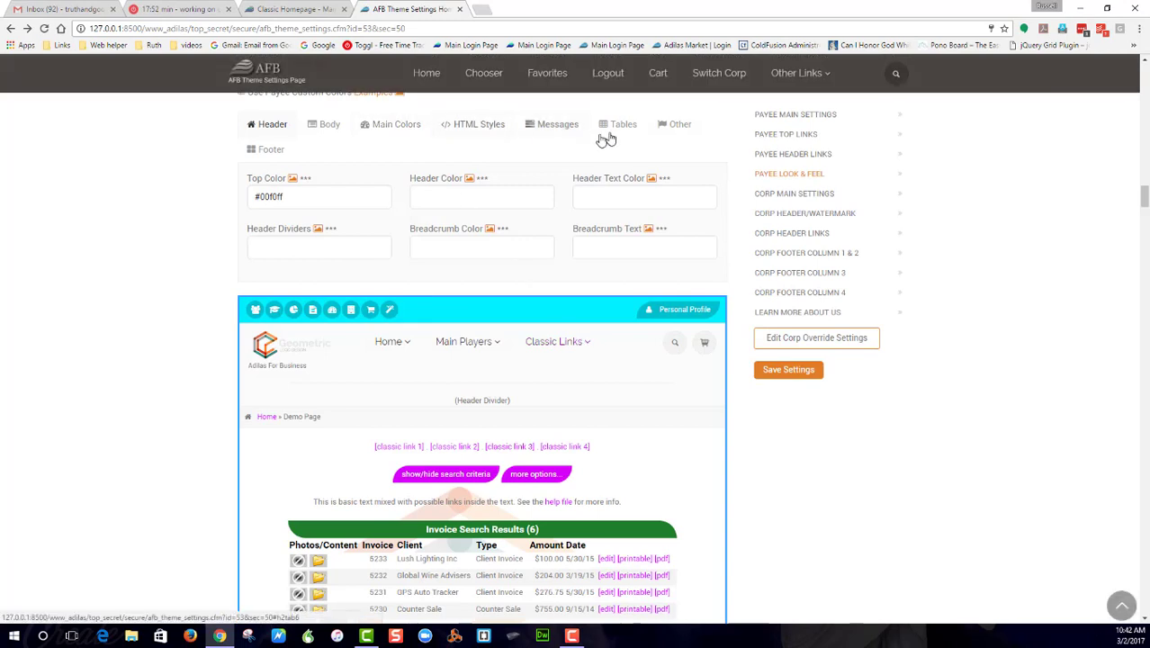
Step: Clear the custom header Top Color and the custom Main Hover Color and Main Color
click(317, 195)
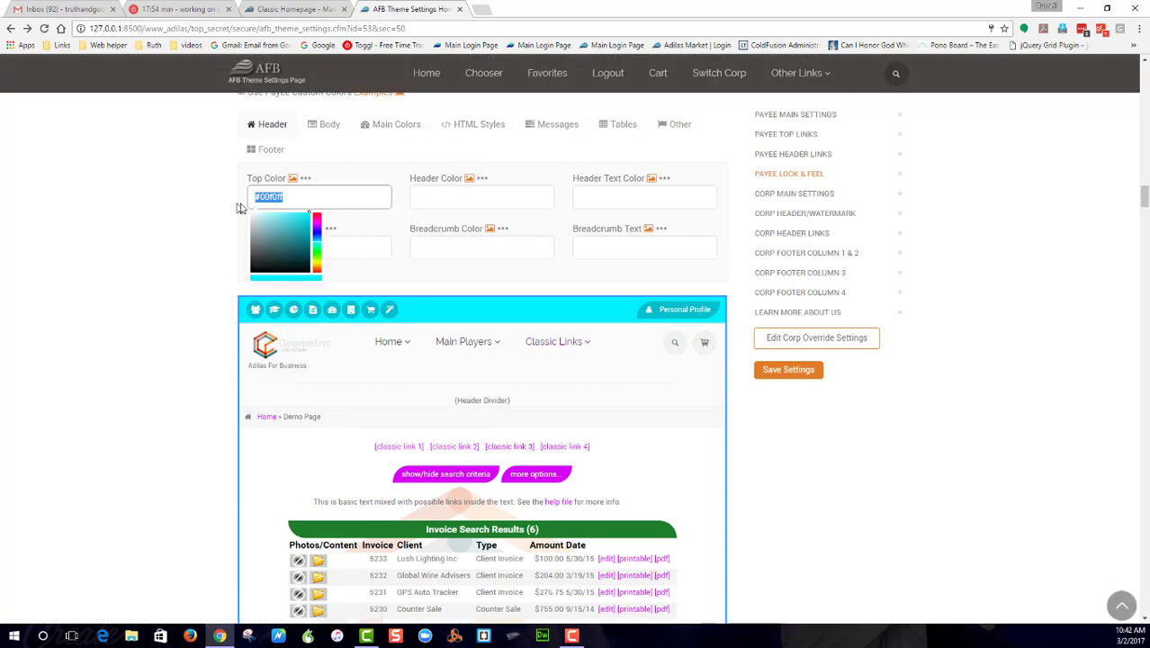
key(BackSpace)
click(332, 129)
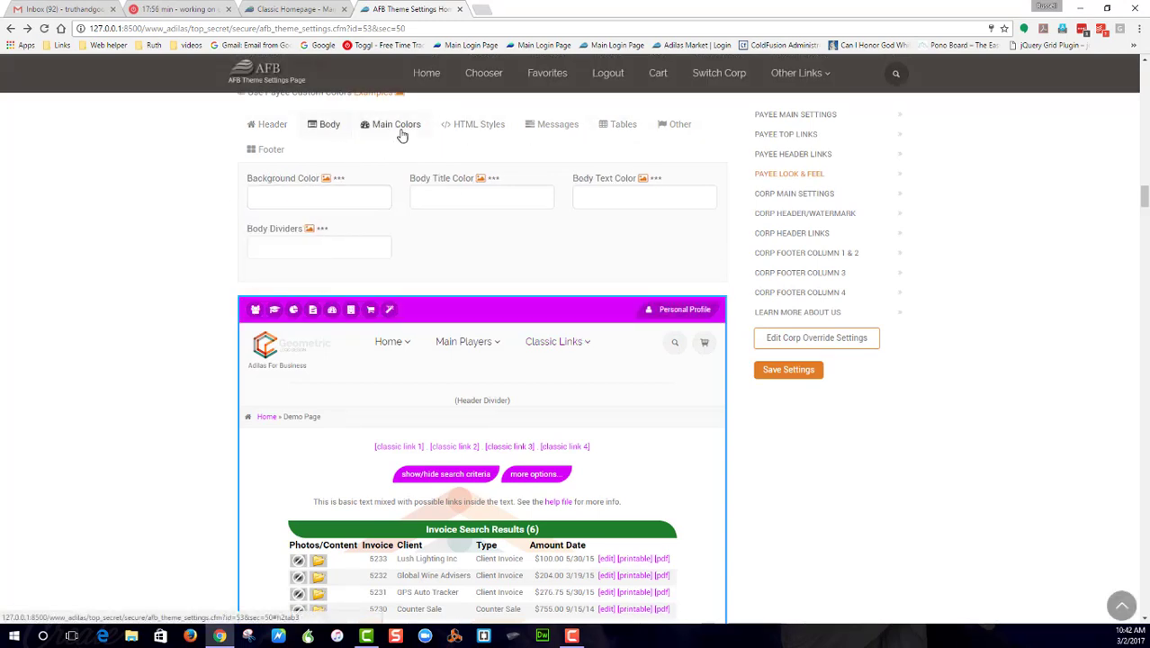
click(403, 134)
click(464, 195)
key(BackSpace)
click(334, 192)
key(BackSpace)
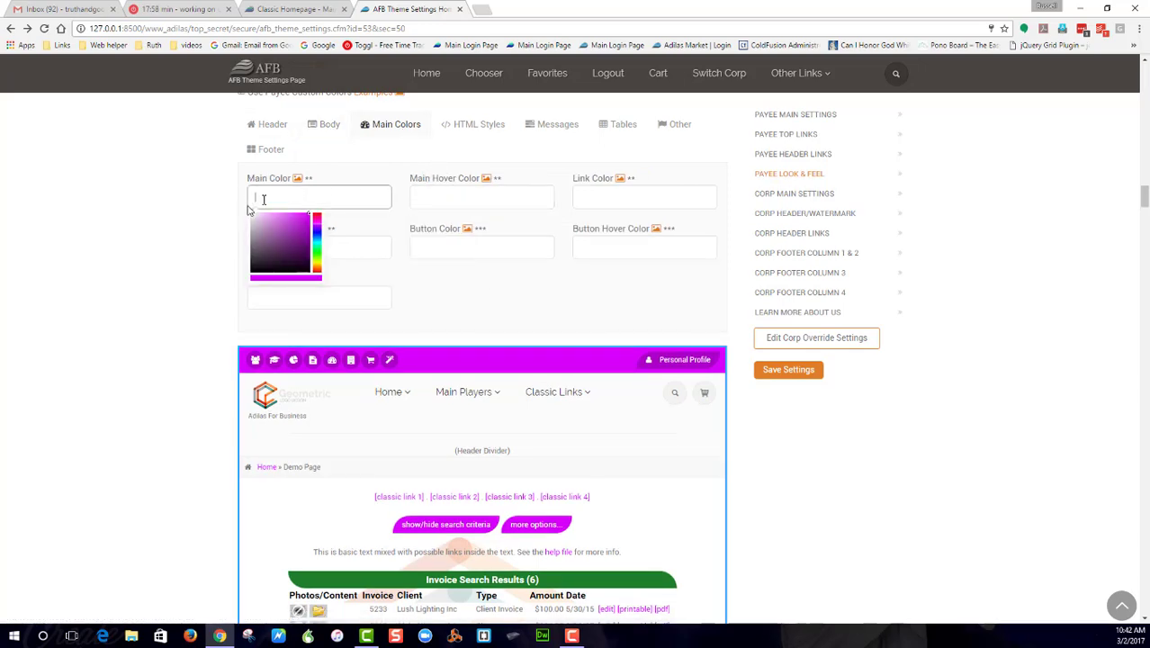
click(465, 127)
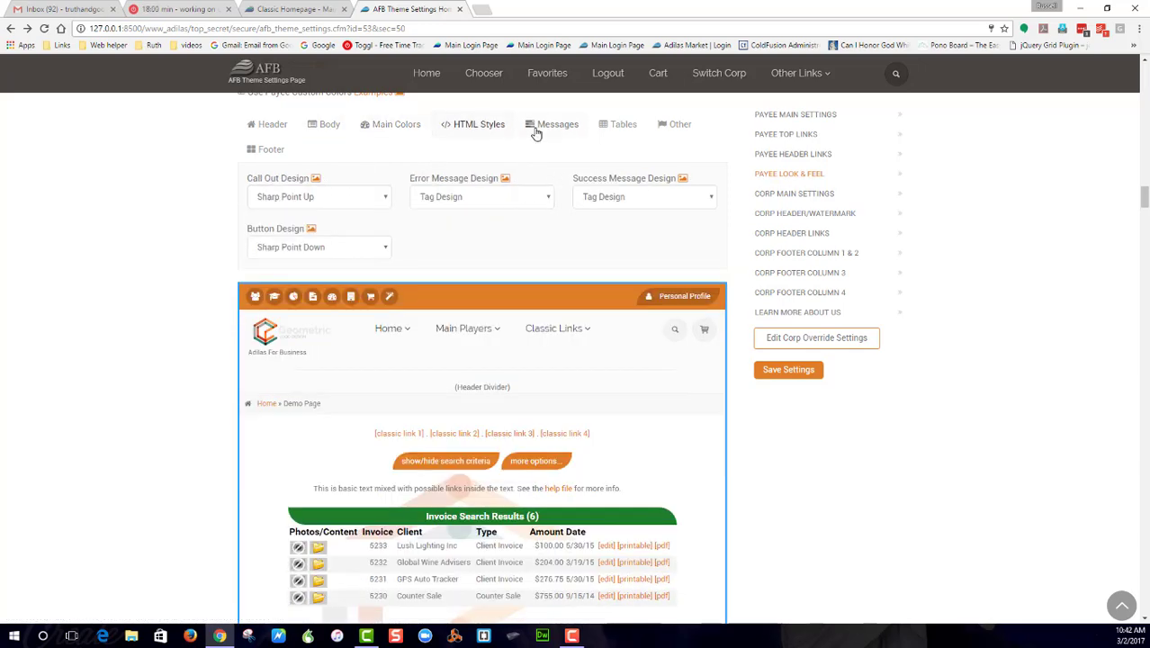
Step: Clear the messages' Call Out Row 2 Color and Call Out Row Color, and check the Tables, Other and Footer settings for leftover colors
click(537, 129)
click(612, 196)
key(BackSpace)
click(491, 196)
key(BackSpace)
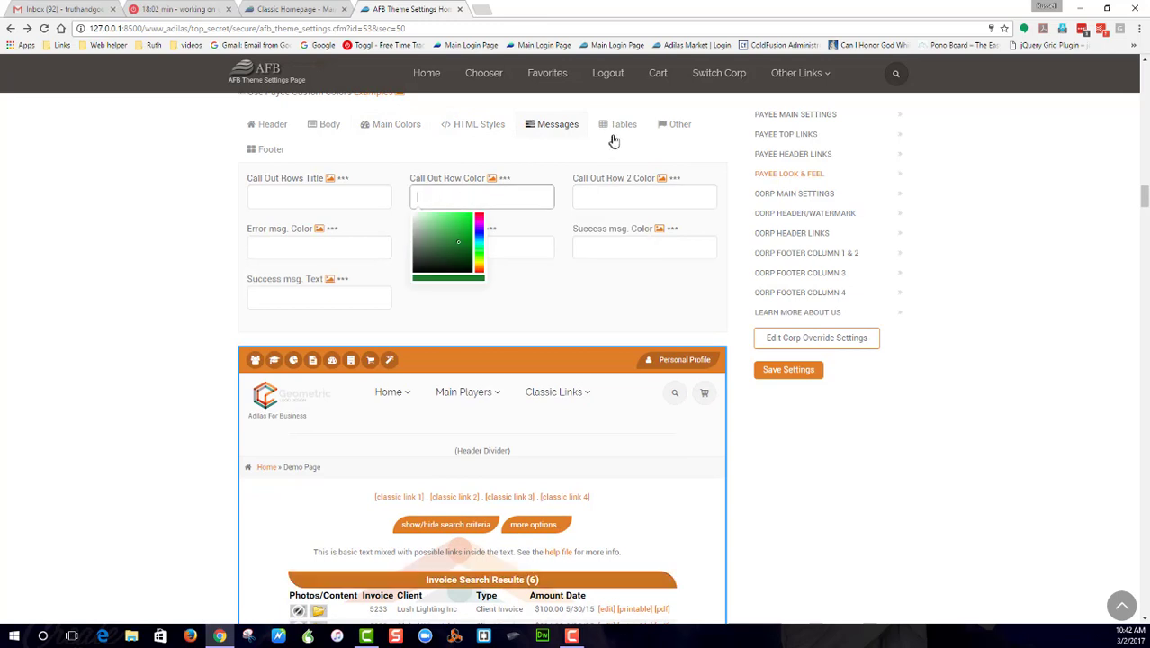
click(615, 135)
click(672, 125)
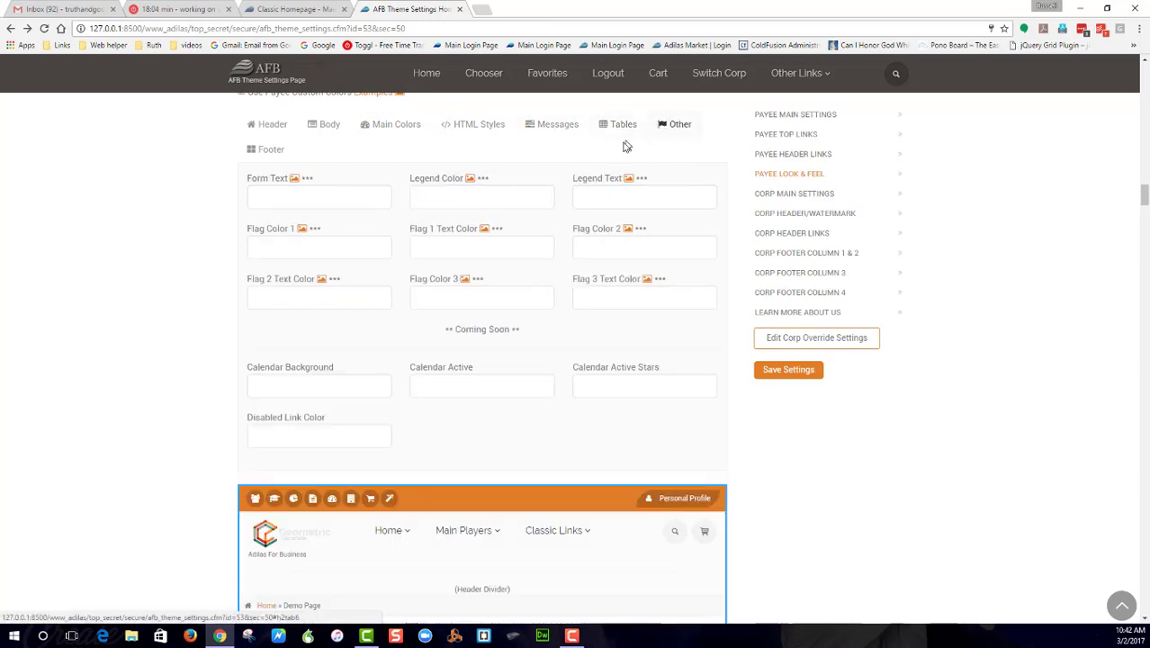
click(264, 150)
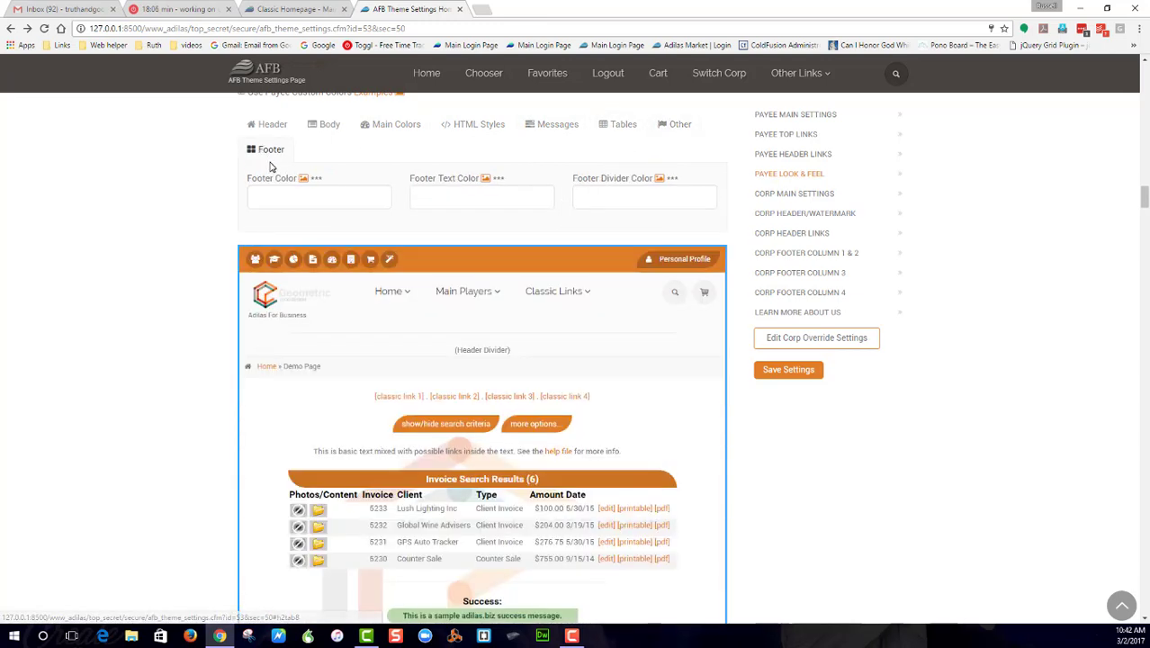
Step: Set the custom Main Color to the red #ff0000
click(416, 132)
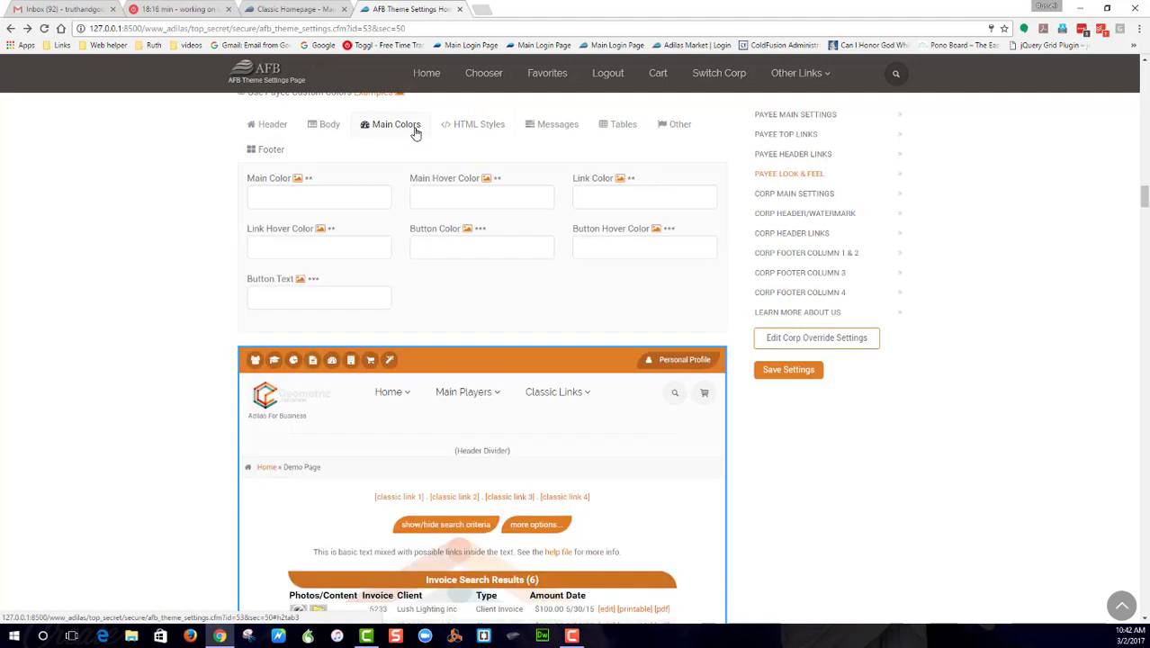
click(296, 197)
drag(317, 230, 317, 215)
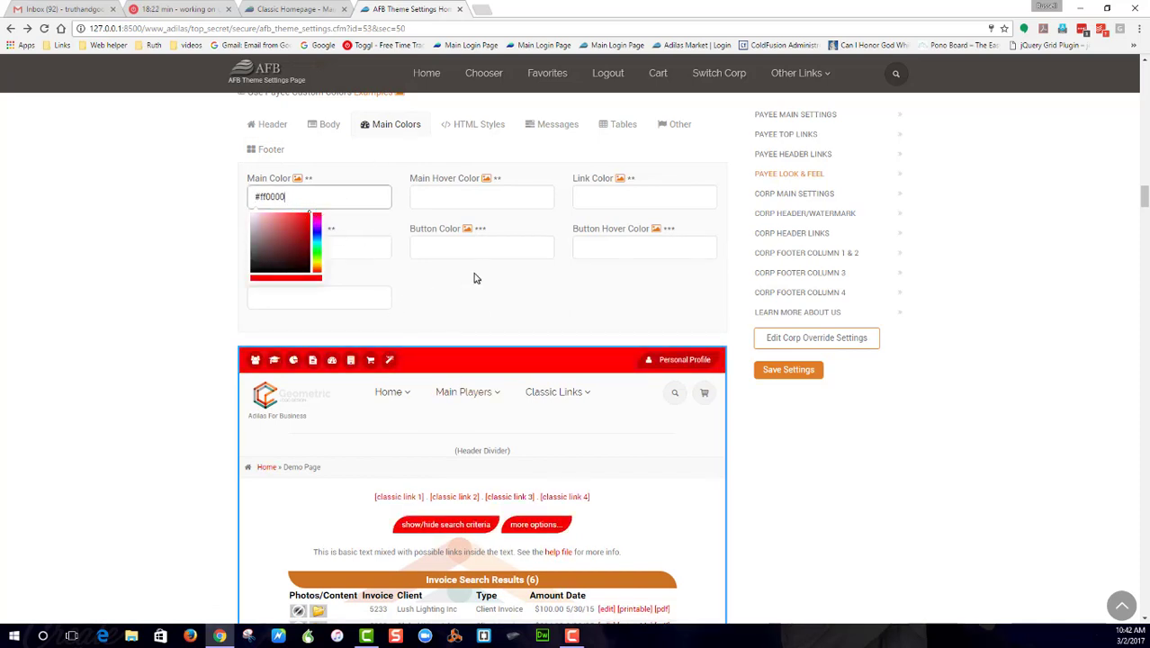
Step: Set the Link Color to the purple #db00ff and check the links in the preview
click(591, 199)
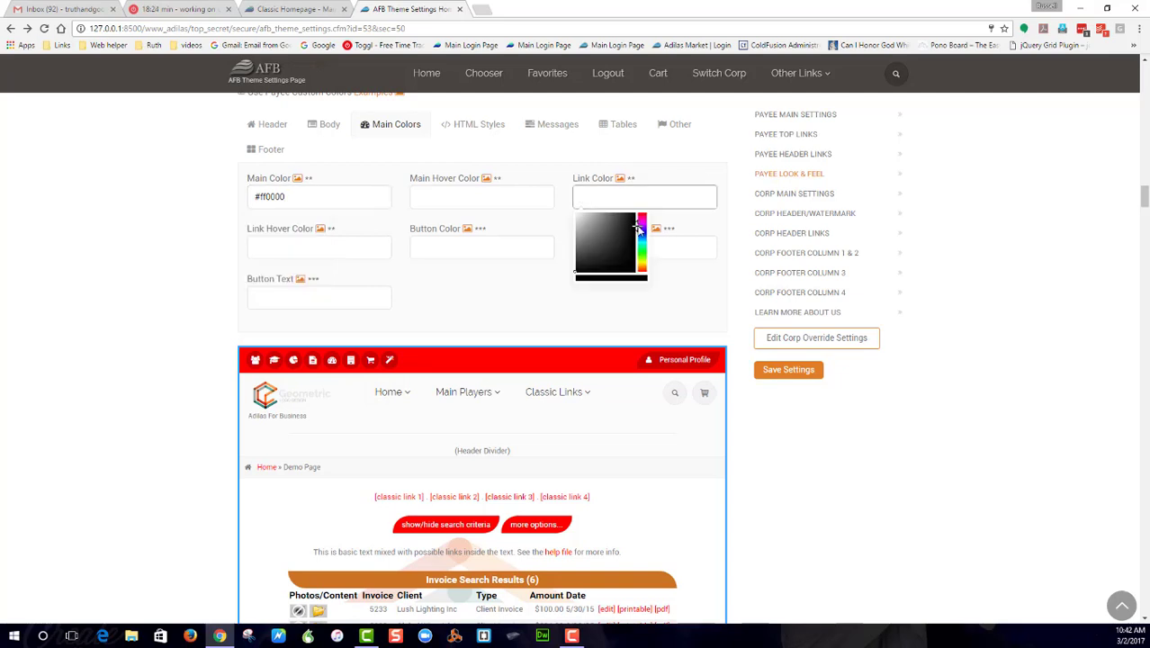
click(641, 223)
click(626, 234)
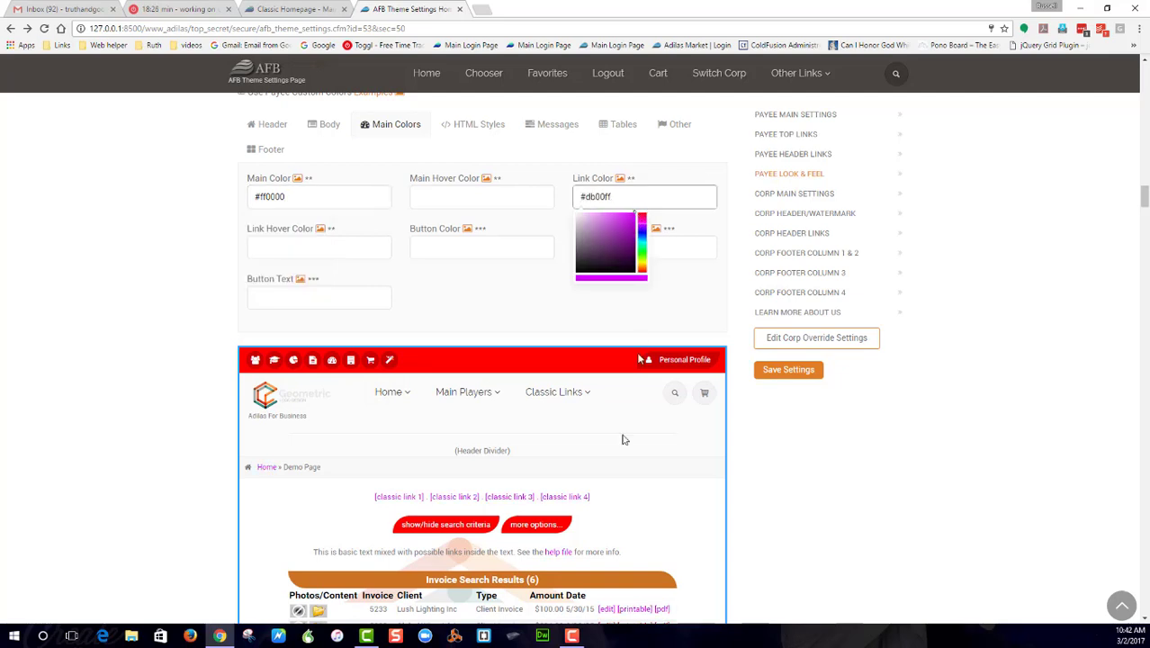
scroll(556, 409, down, 2)
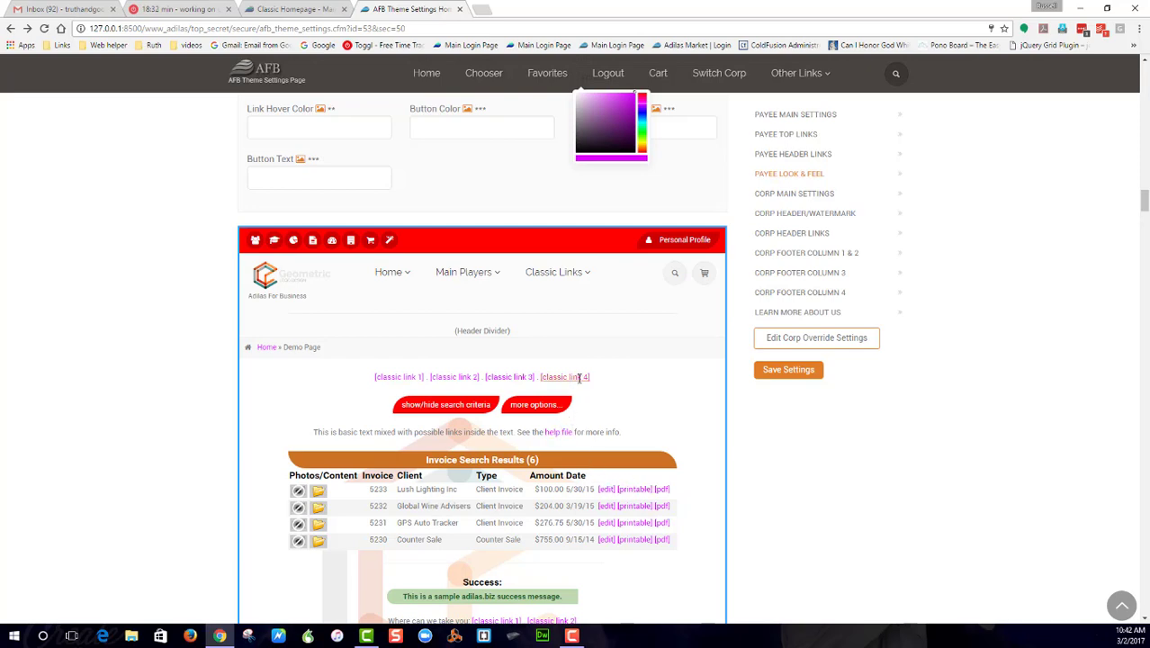
Step: Set the Main Hover Color to the blue #0500ff and check it in the preview
scroll(642, 403, up, 4)
click(449, 317)
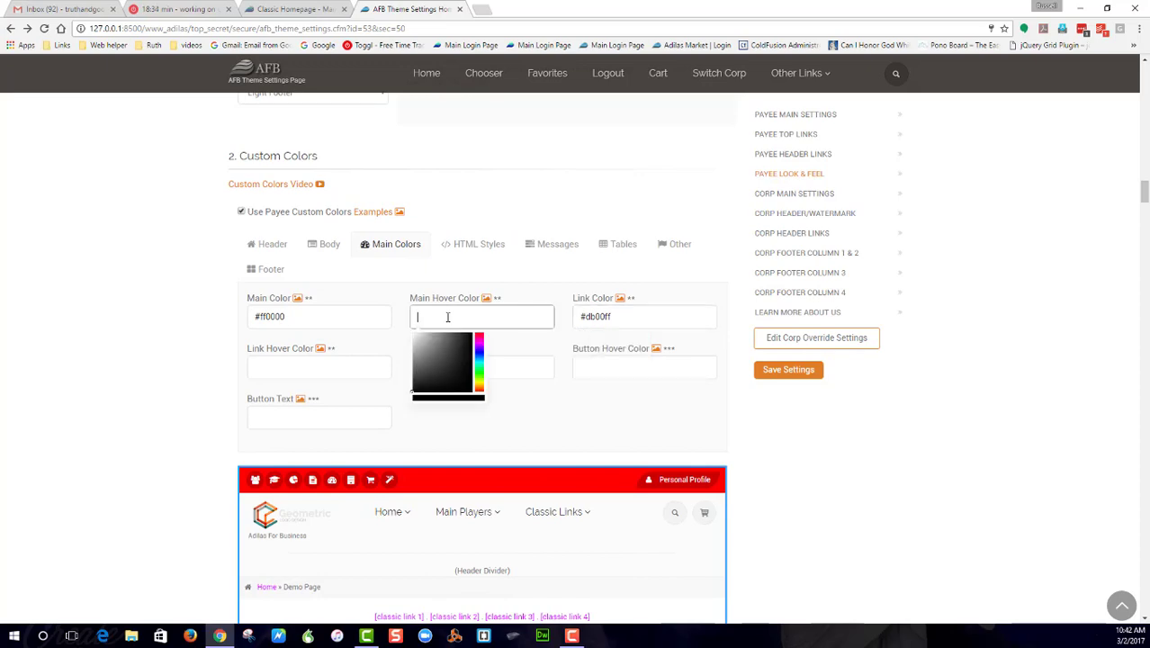
click(480, 352)
drag(465, 358, 479, 333)
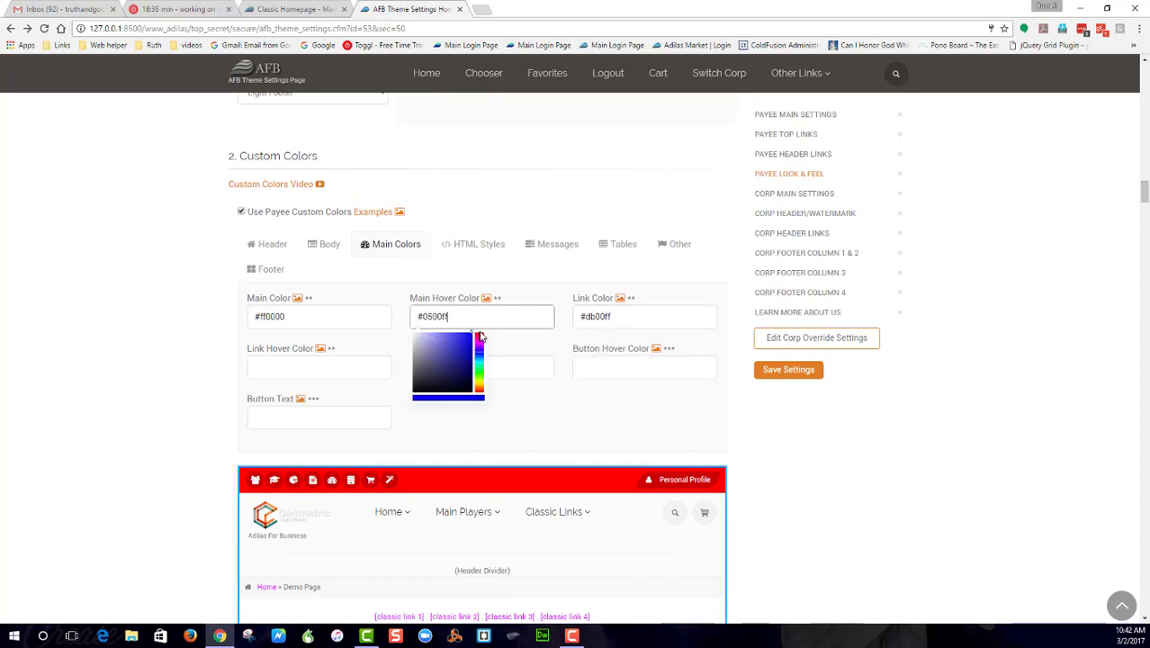
scroll(556, 404, down, 3)
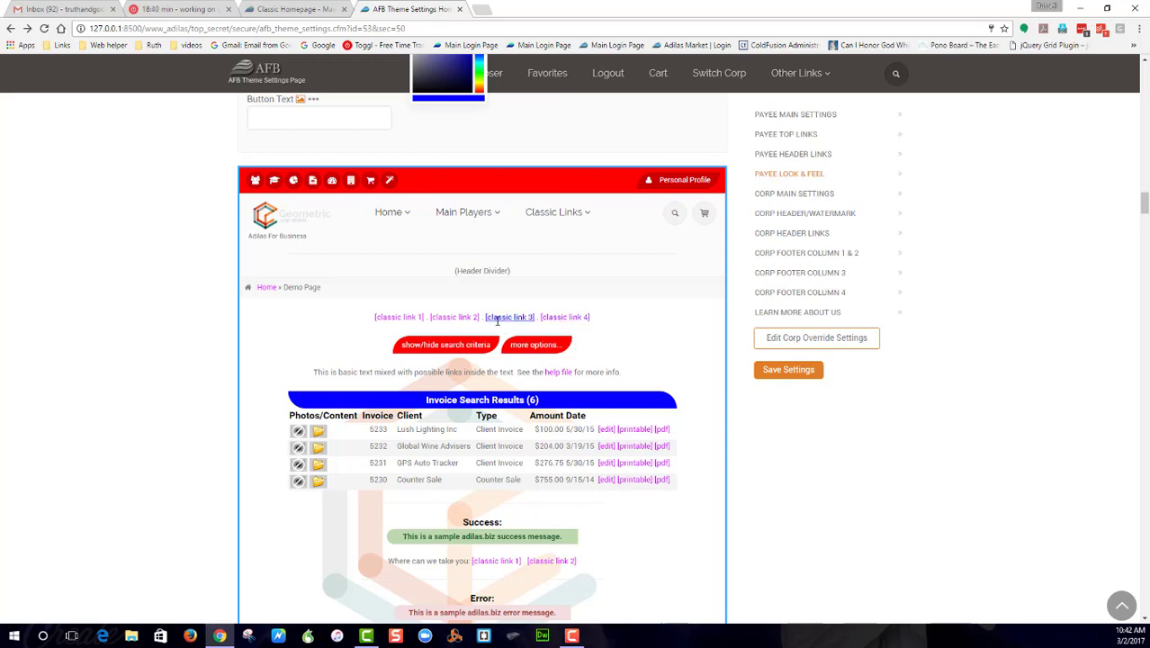
Step: Set the Link Hover Color to the green #00ff0a and check the hovered links through the preview down to the footer
scroll(630, 340, up, 2)
click(357, 306)
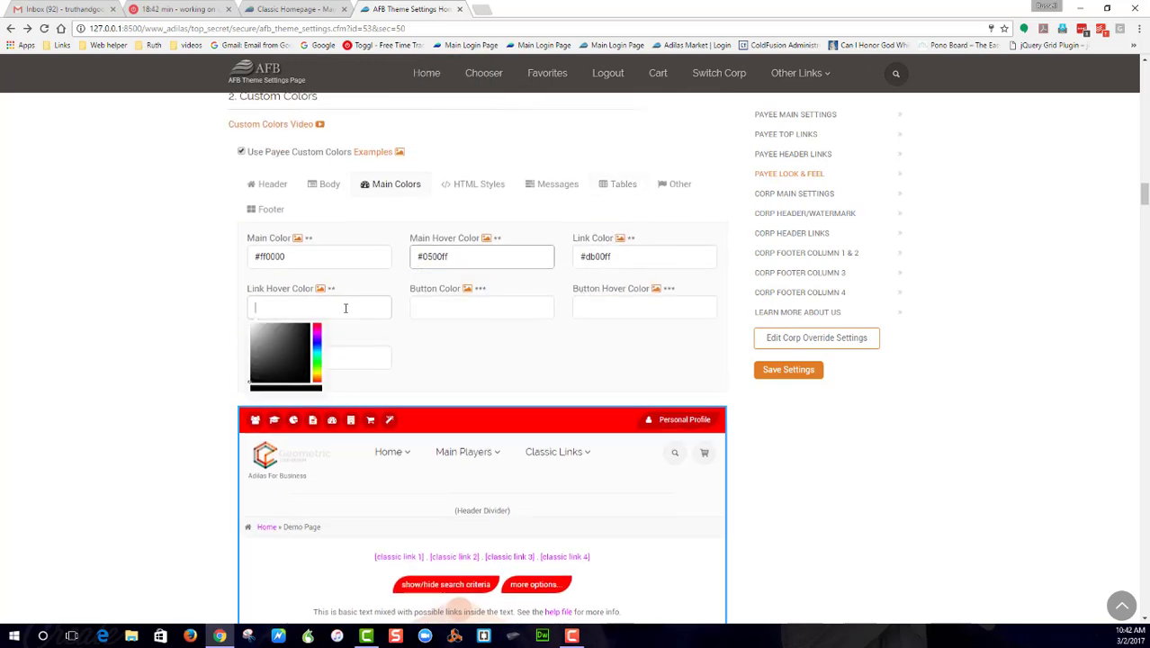
click(316, 361)
drag(301, 360, 309, 322)
scroll(456, 387, down, 4)
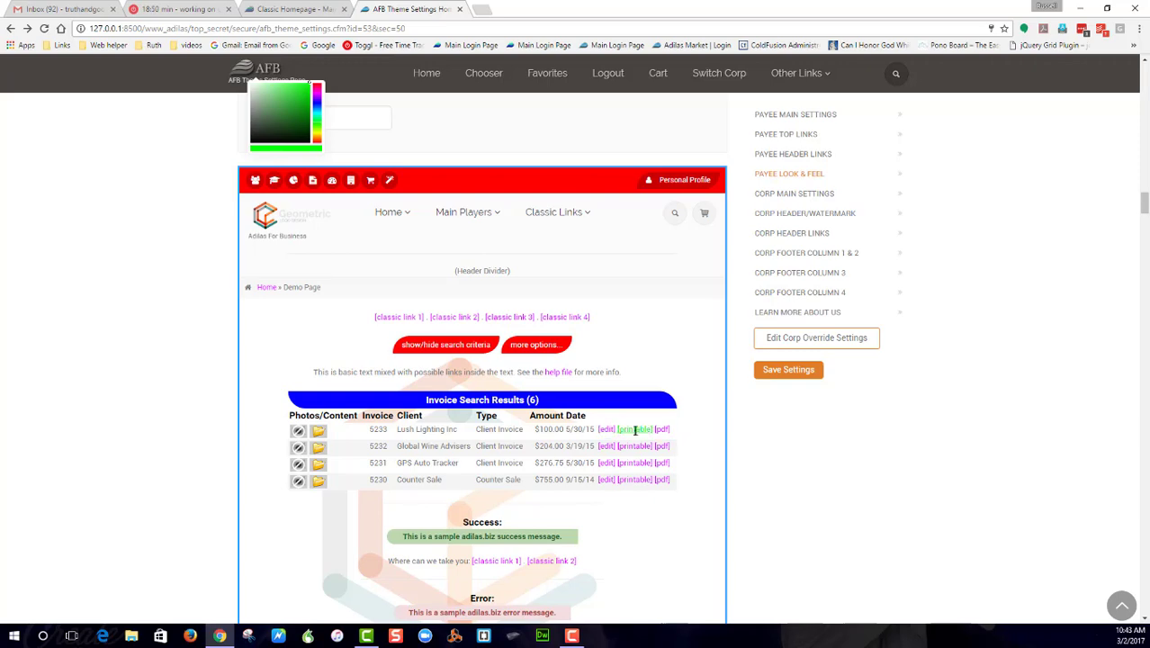
scroll(643, 445, down, 10)
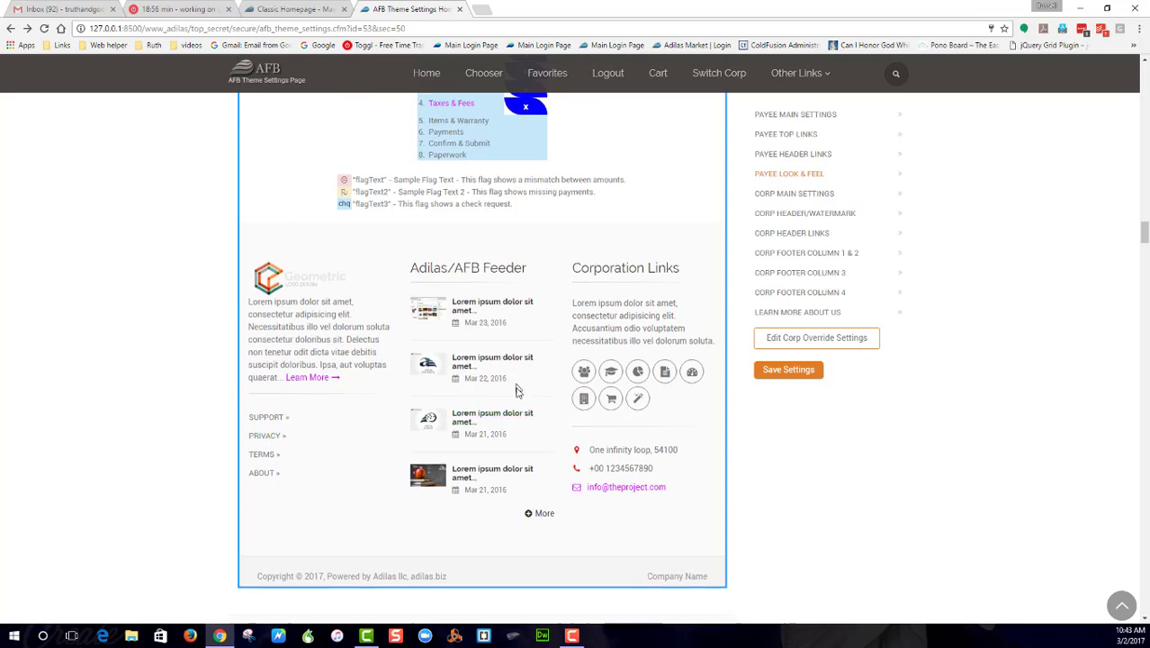
scroll(513, 392, up, 10)
scroll(513, 396, up, 2)
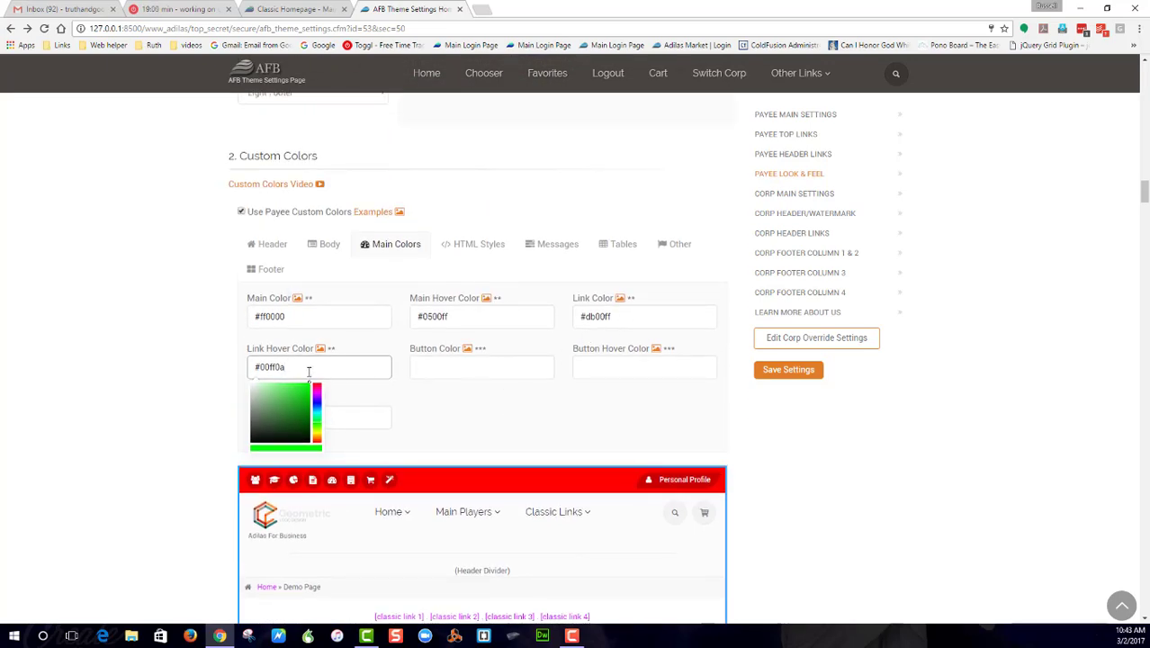
click(440, 318)
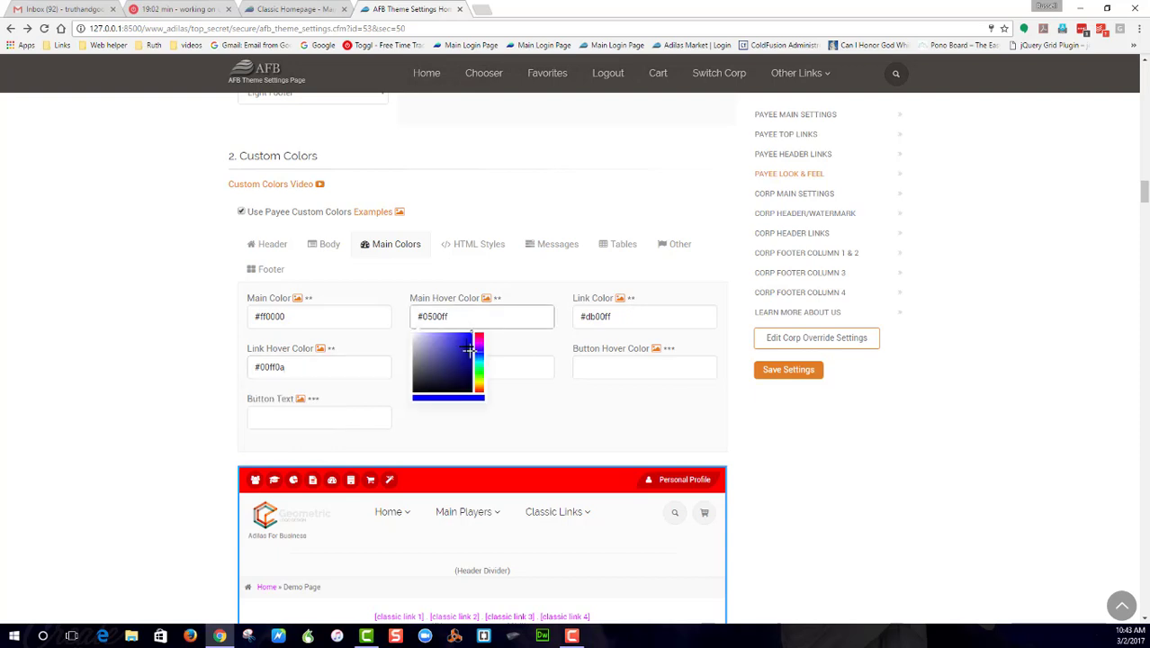
click(545, 442)
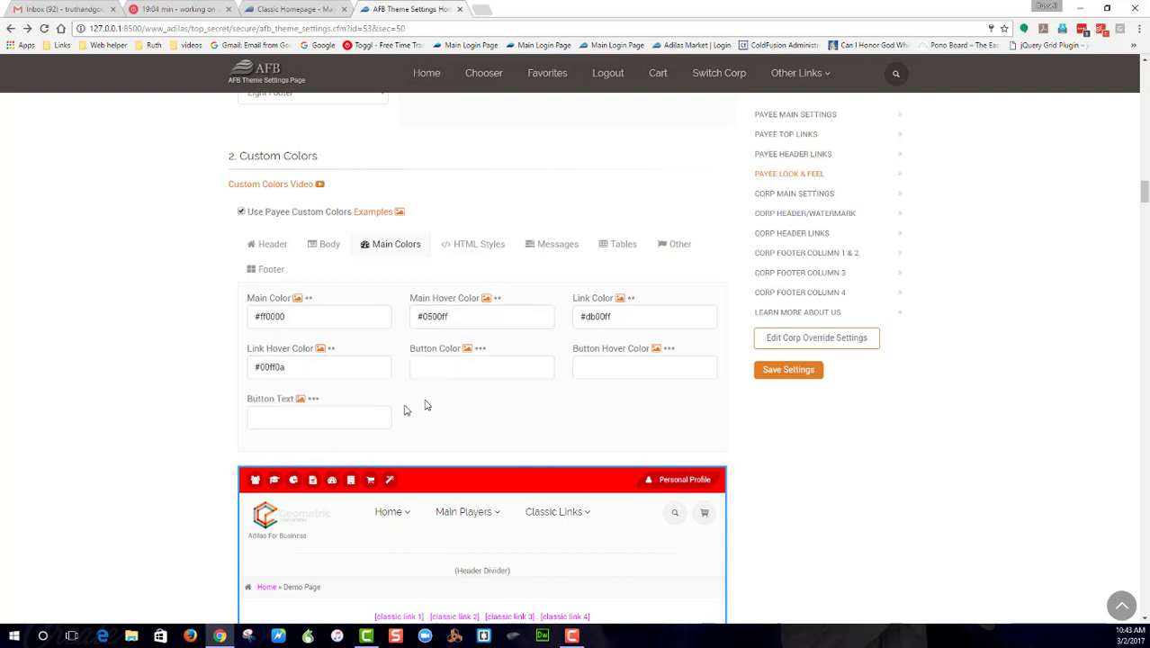
Step: Set the Button Color to the cyan #00ffff and the Button Hover Color to the magenta #ff00f5
scroll(468, 342, down, 2)
click(469, 188)
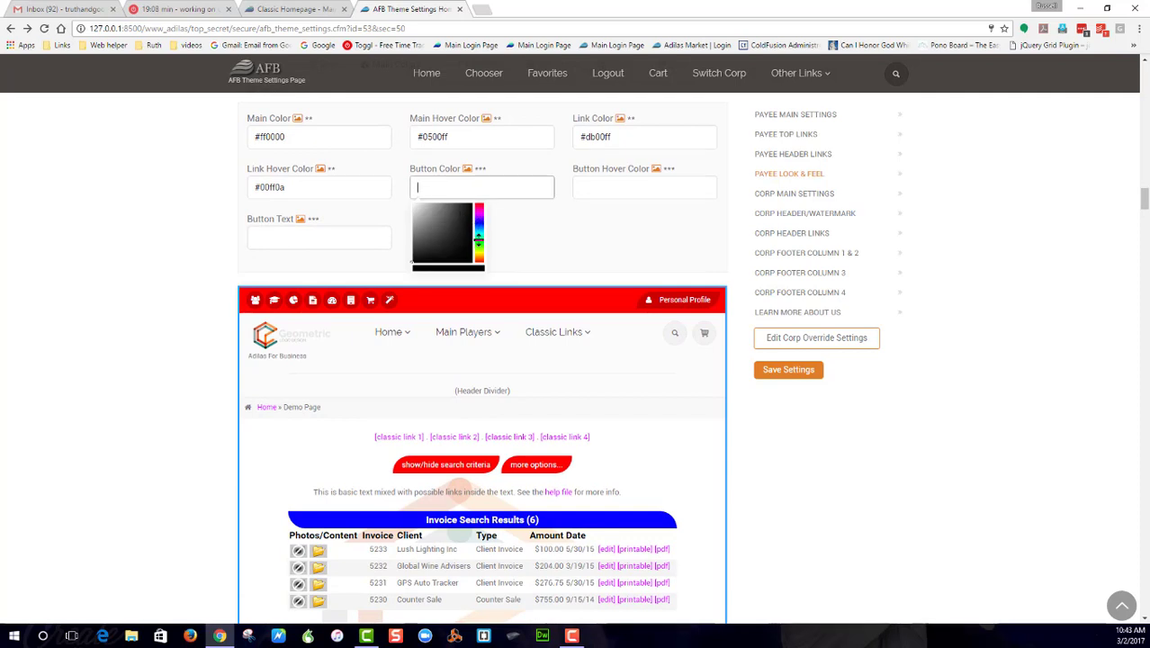
text(#00ffff)
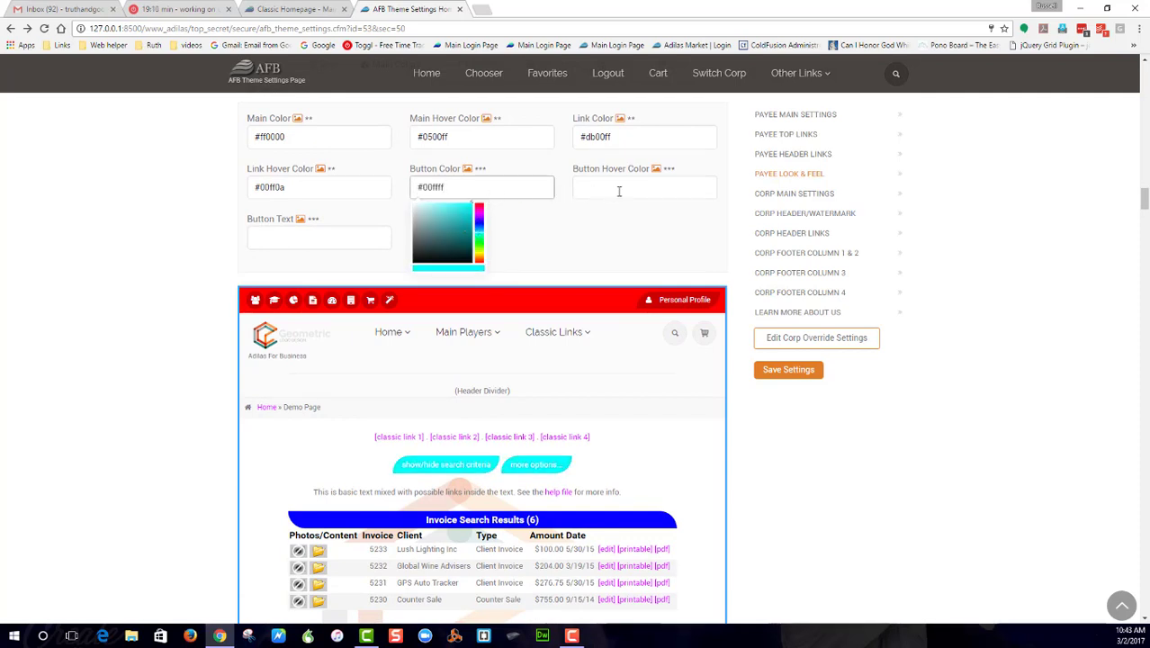
click(619, 189)
text(#001aff)
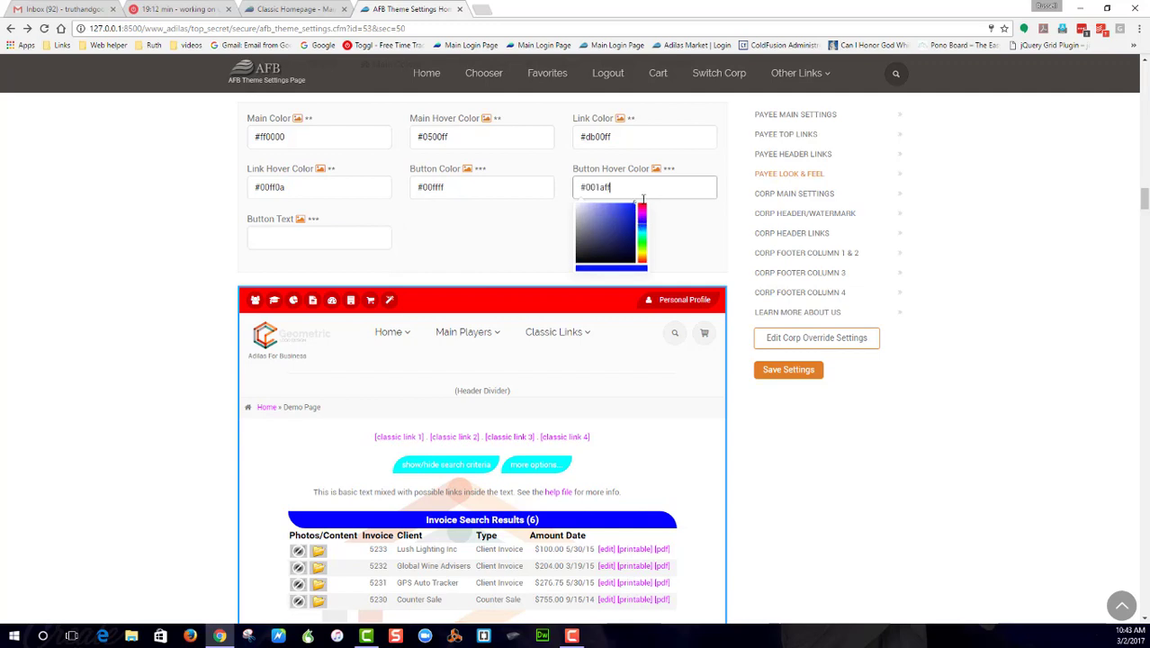
click(642, 209)
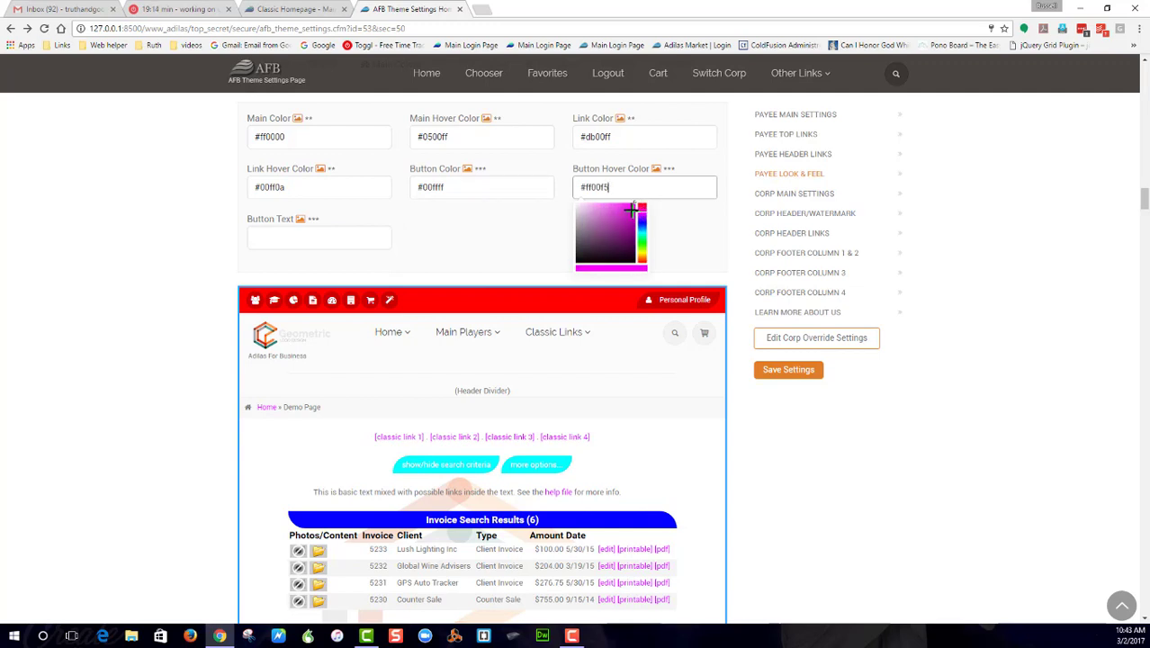
Step: Set the Button Text color to the green #00ff0a and check the buttons in the preview
click(302, 243)
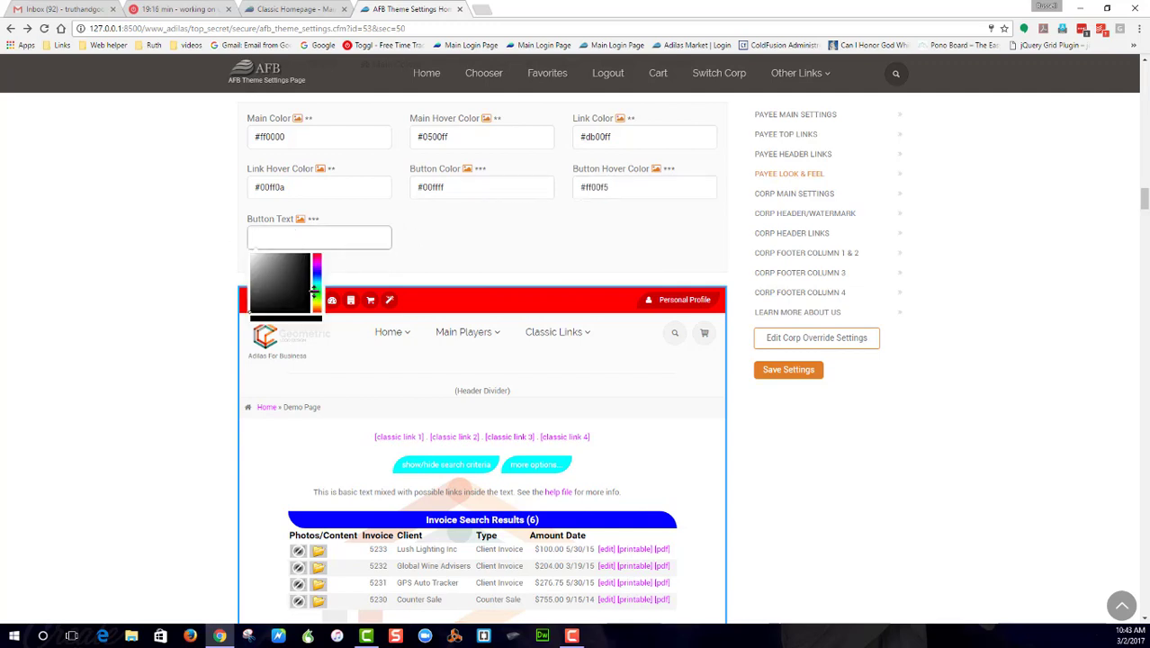
text(#00ff0a)
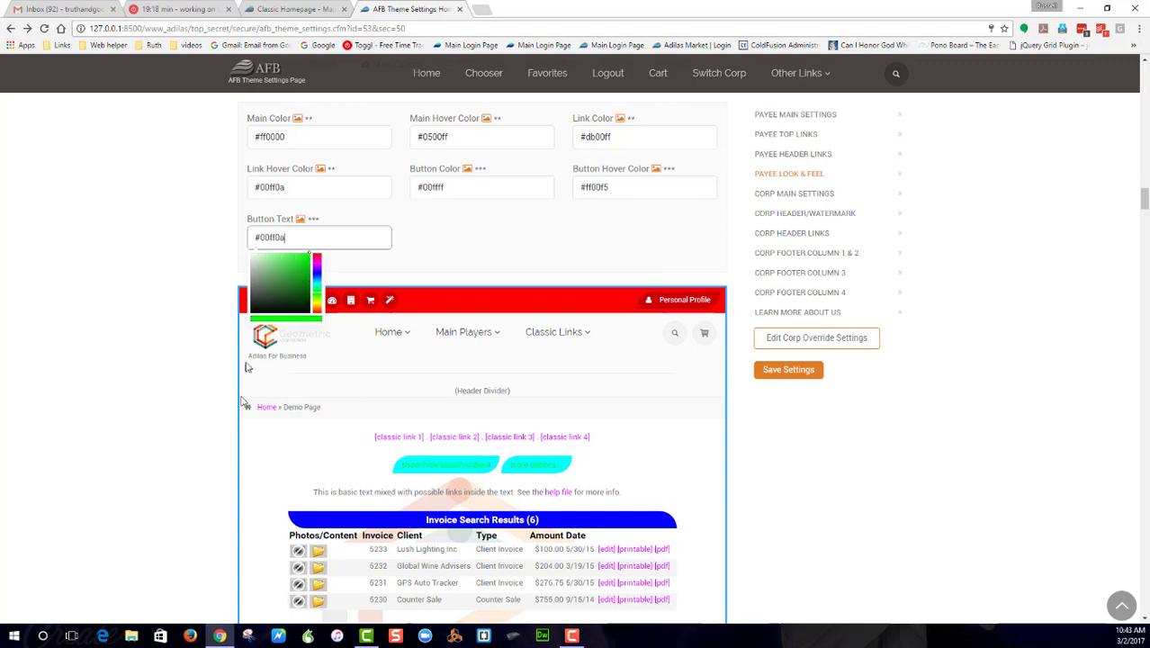
scroll(578, 341, down, 3)
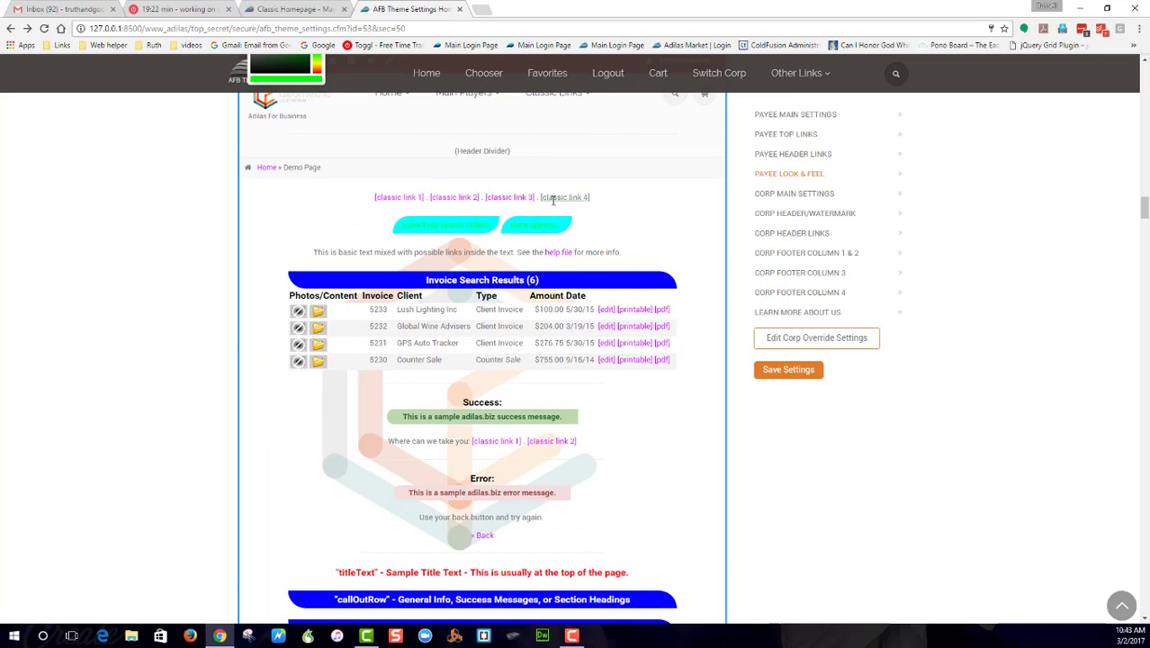
scroll(562, 213, up, 4)
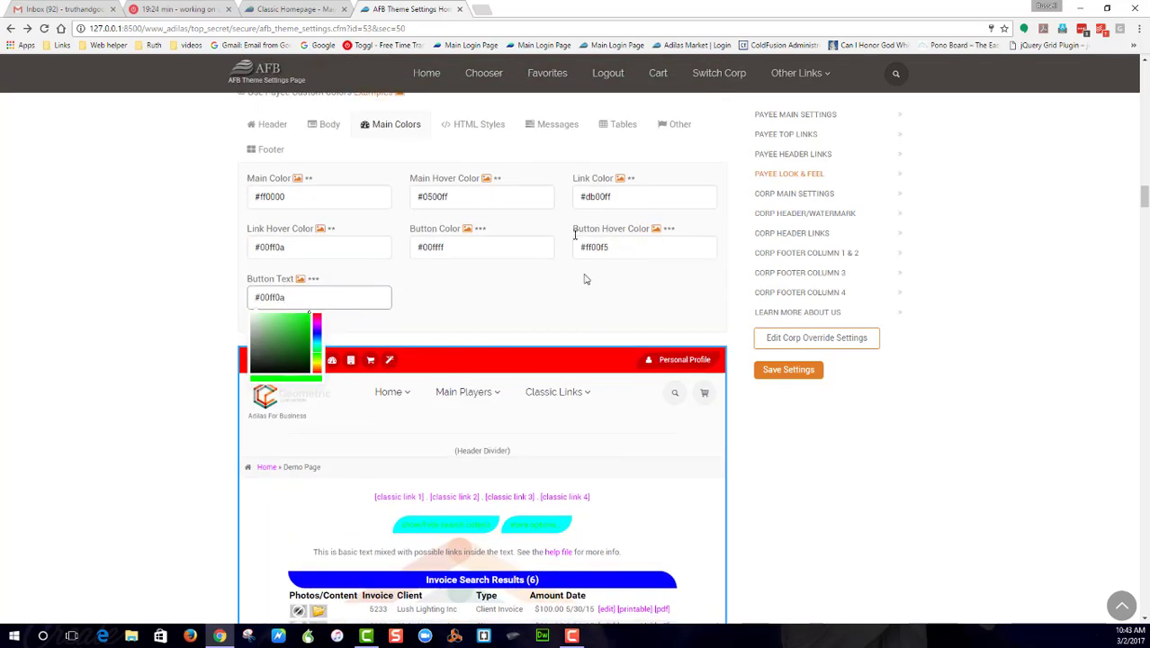
Step: Set the tables' Row 1 Text to #f21919 and Row 1 Color to #ff0000
click(621, 126)
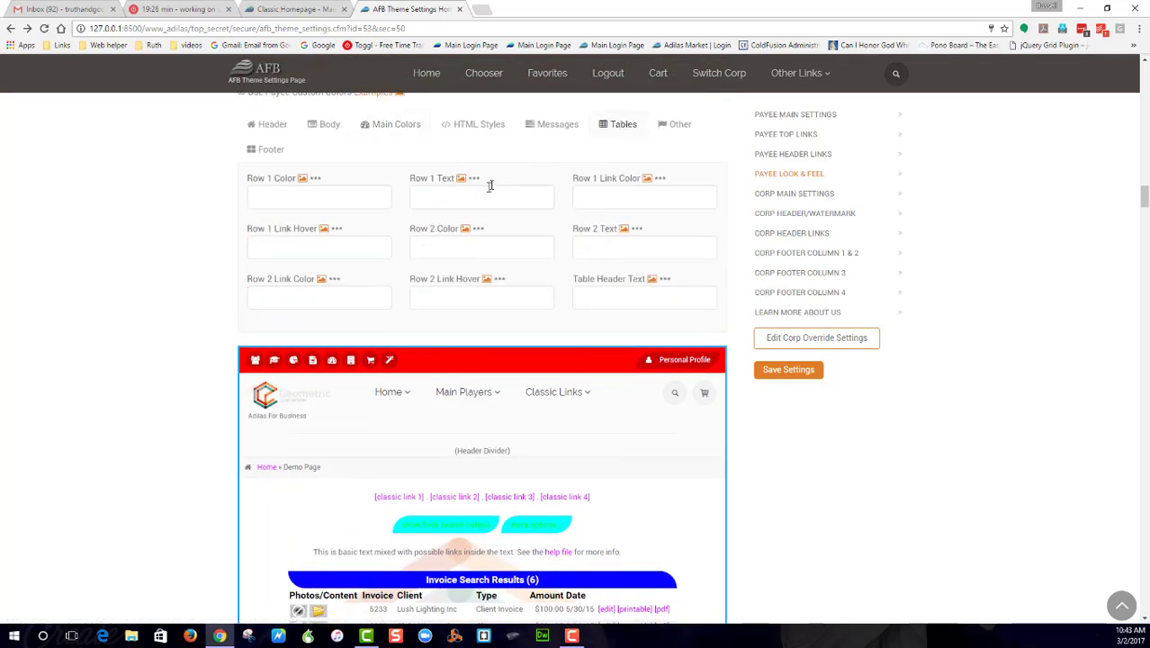
scroll(551, 472, down, 2)
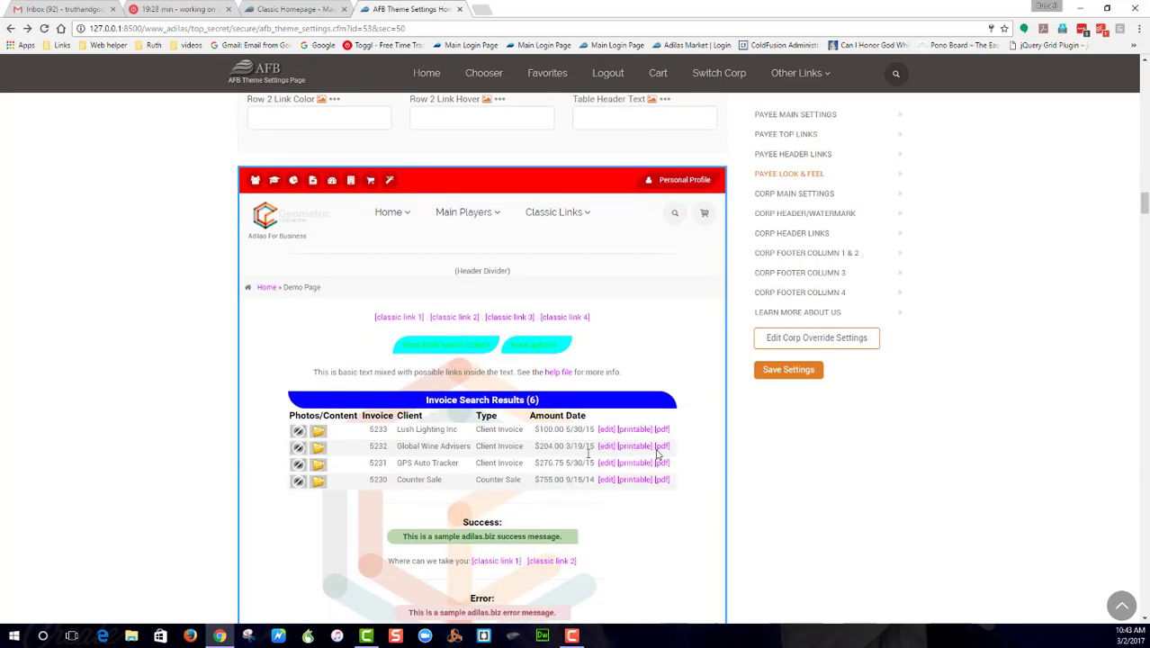
scroll(591, 370, up, 2)
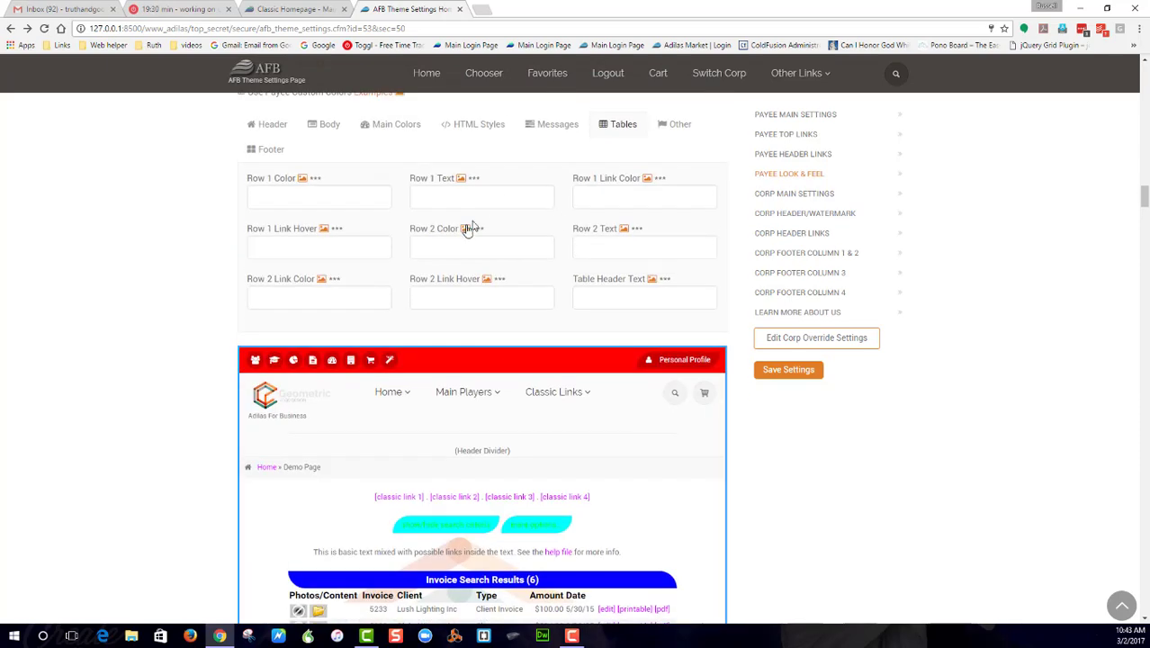
click(454, 196)
text(#f21919)
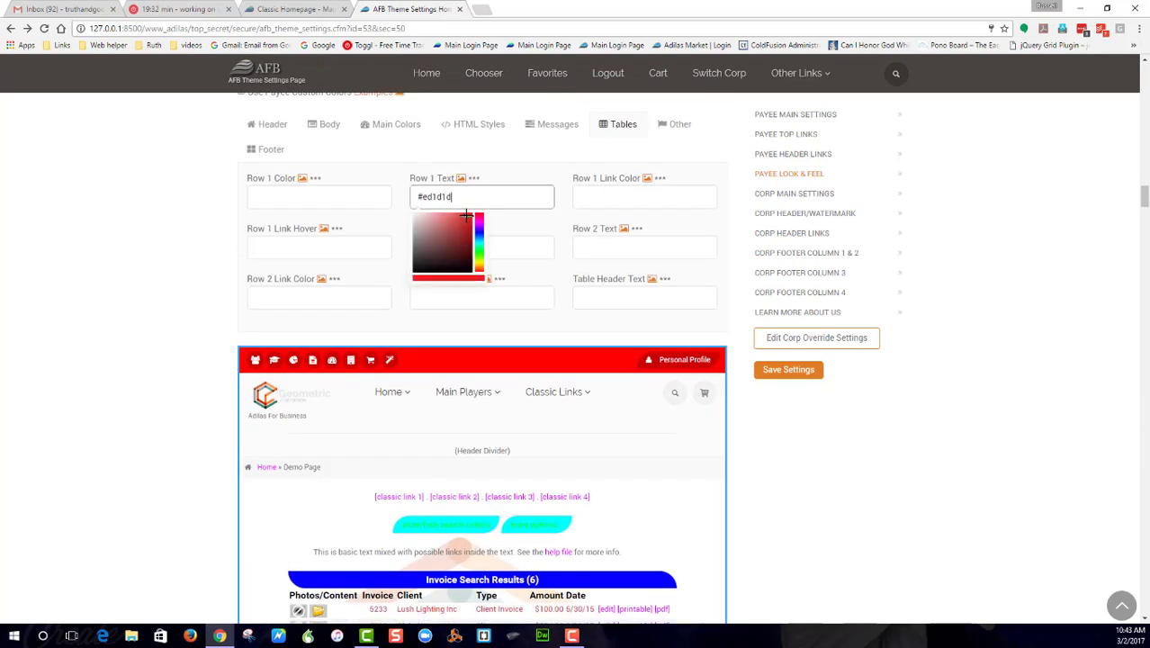
click(338, 193)
text(#ff0000)
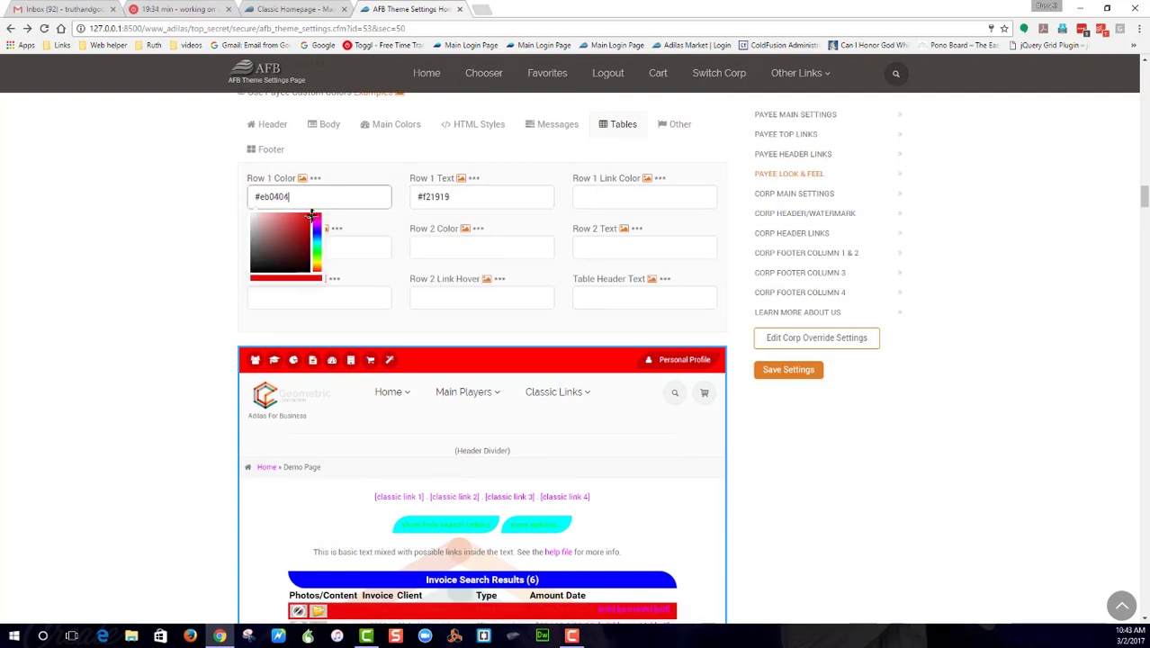
Step: Change the tables' Row 1 Text to the near-white #fcfcfc and check the invoice rows in the preview
click(470, 196)
drag(462, 235, 402, 213)
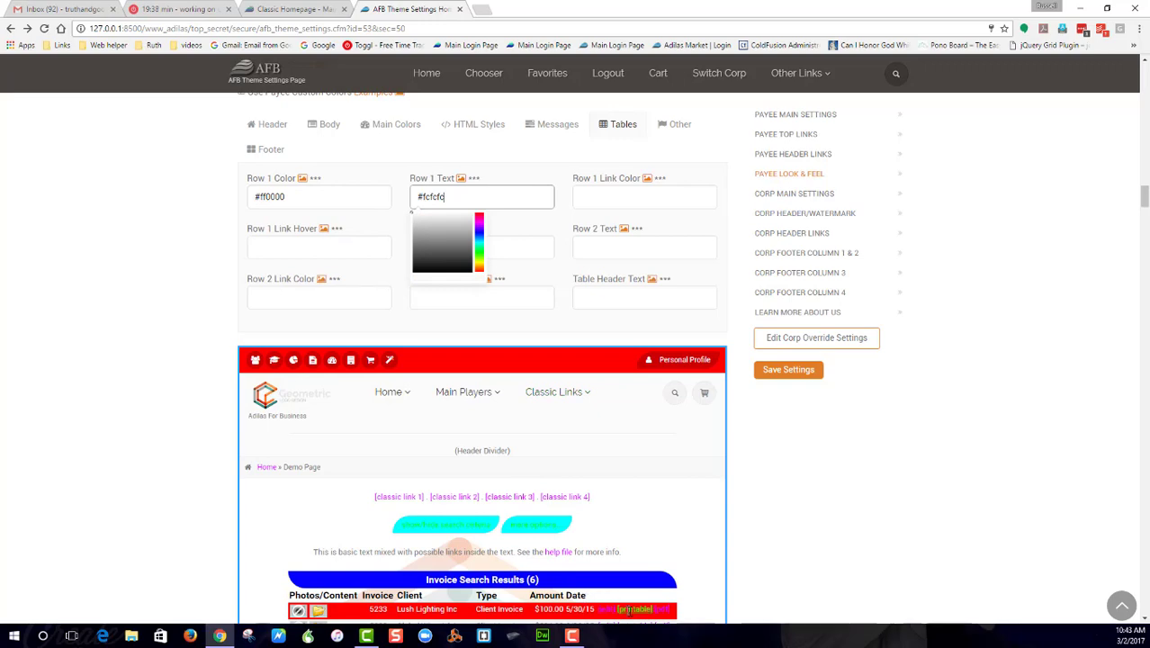
scroll(635, 286, down, 2)
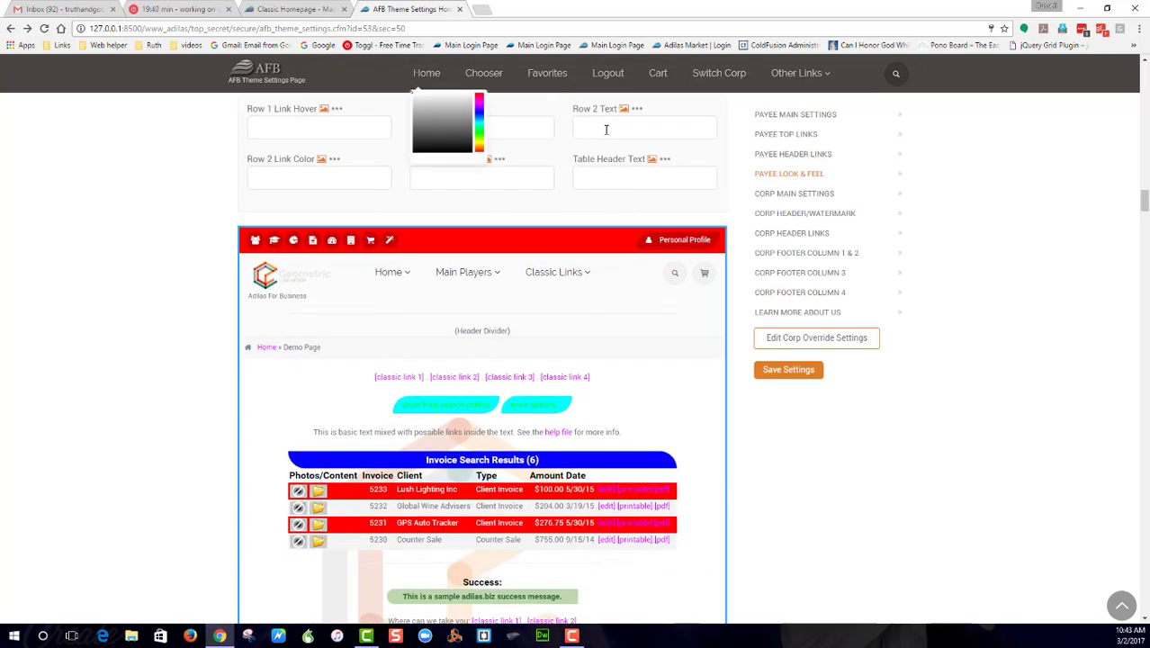
Step: Set the tables' Row 1 Link Color to the green #52ff00 and Row 1 Link Hover to the blue #000aff
scroll(594, 194, up, 1)
click(616, 140)
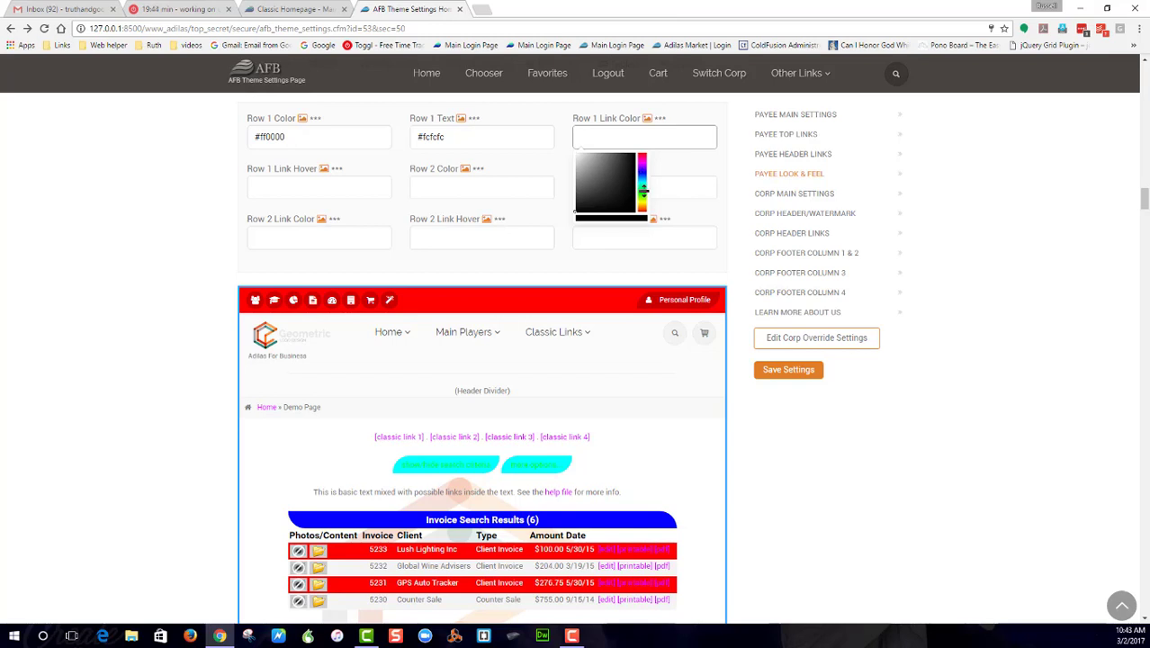
drag(644, 191, 640, 148)
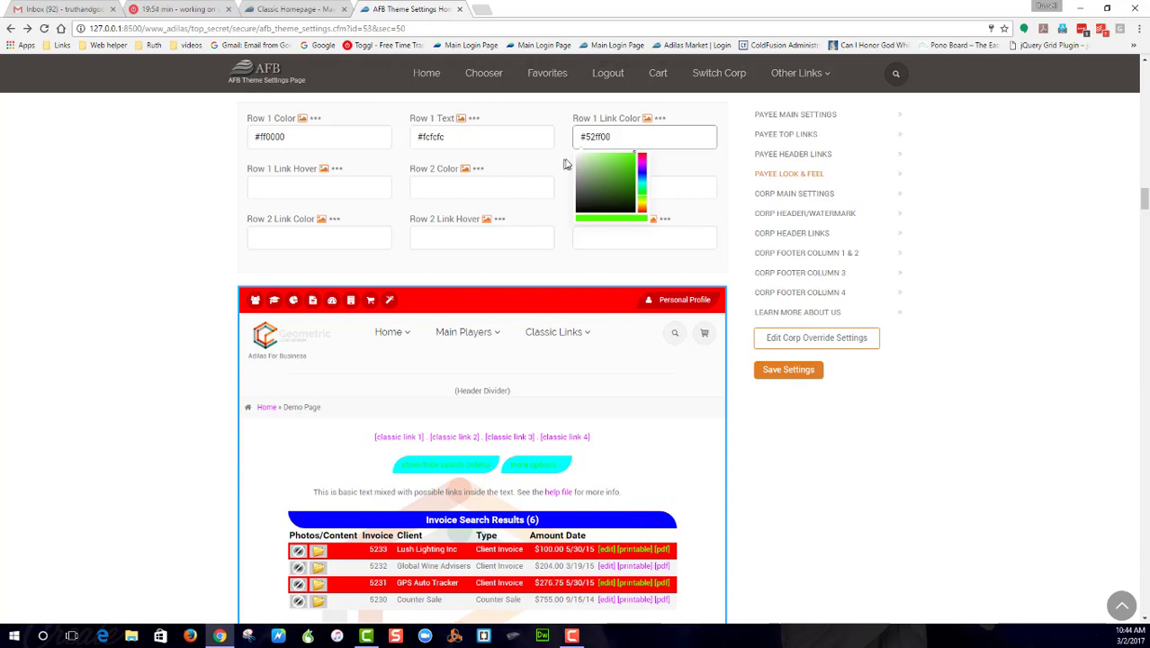
click(302, 188)
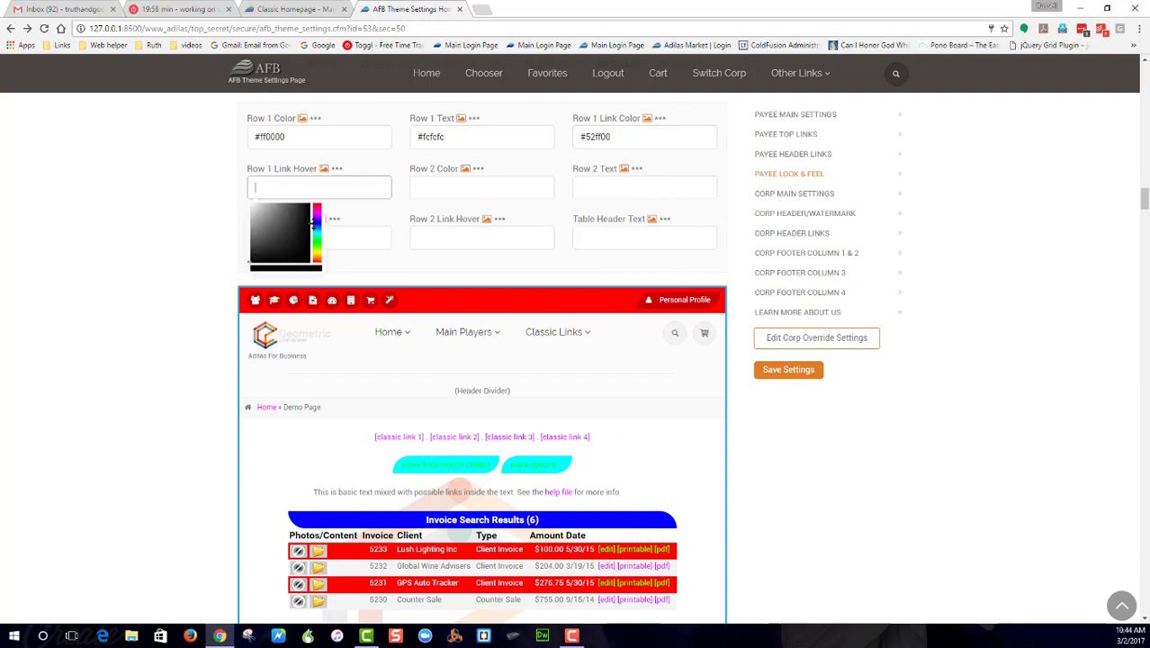
text(#000afa)
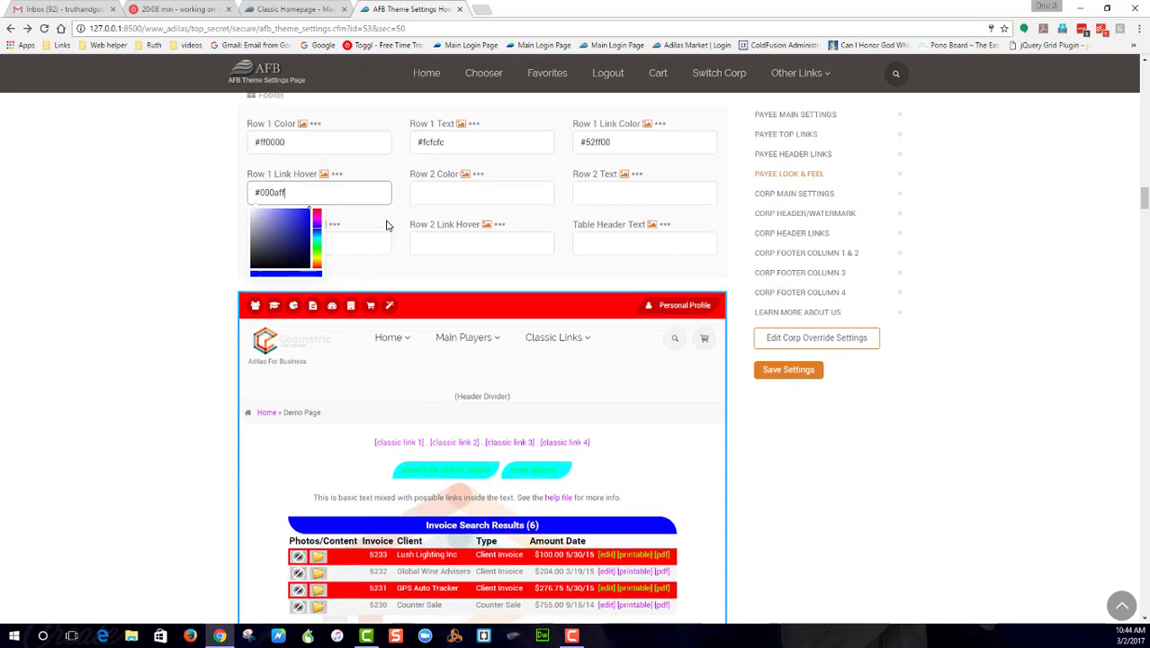
Step: Review the Main Colors settings and the asterisk marker beside Main Hover Color, and compare them with the preview
scroll(387, 216, up, 3)
click(396, 184)
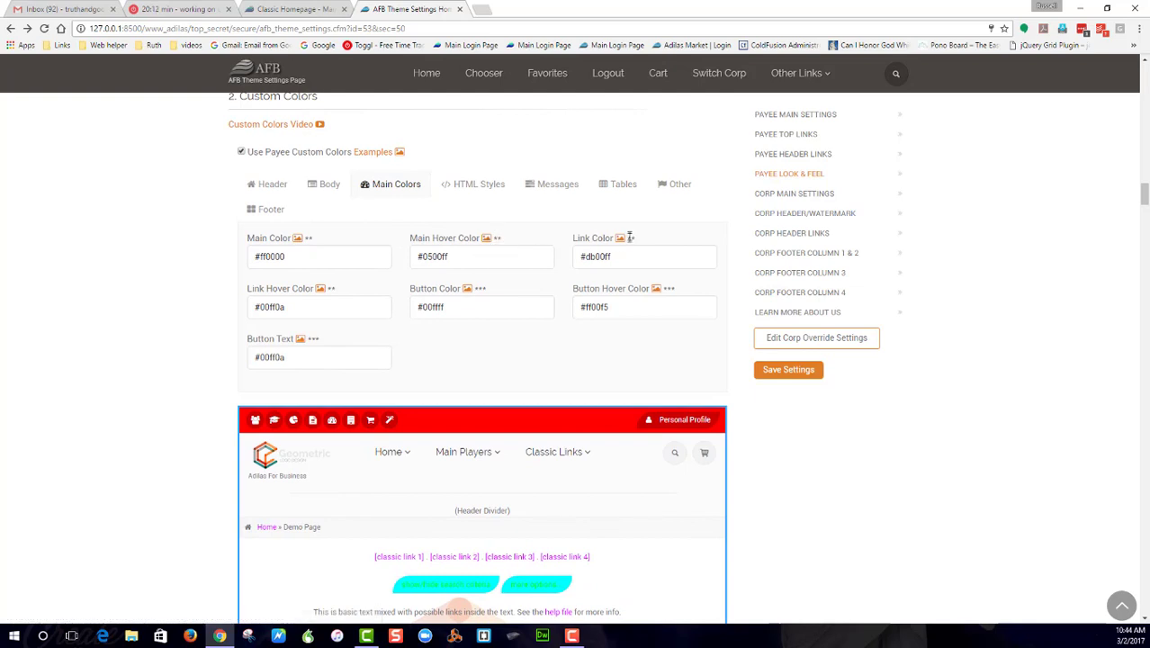
double_click(499, 238)
scroll(424, 389, down, 3)
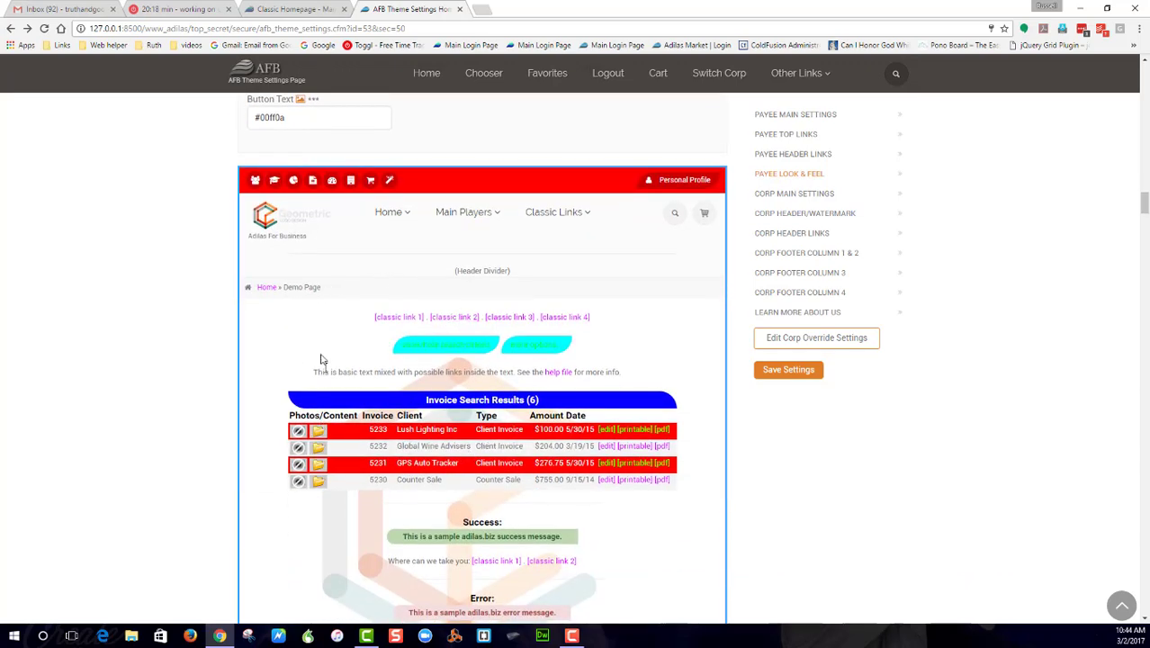